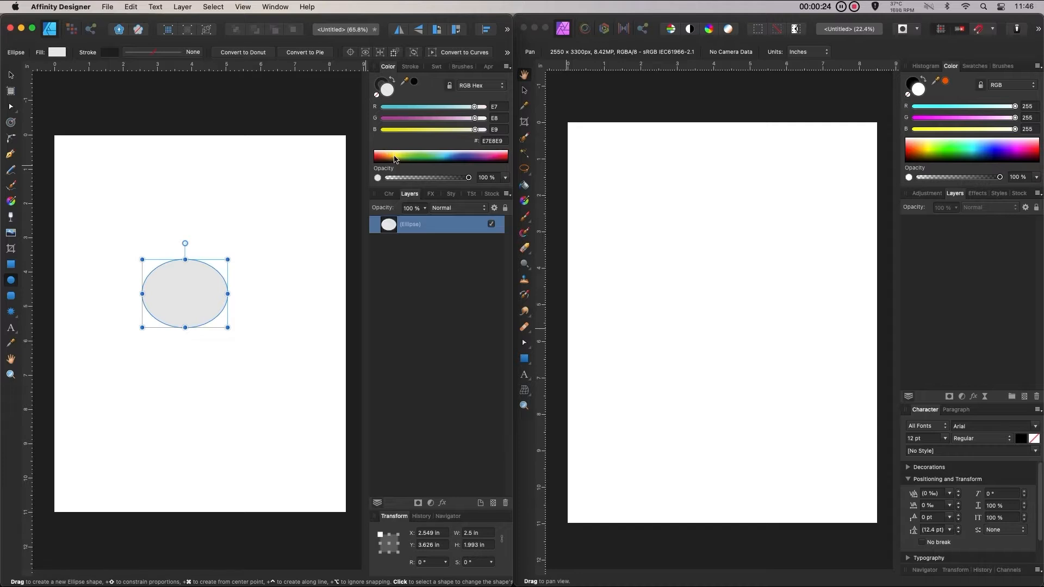
# Fill the ellipse with white and give it a solid dark outline 1.2 pt wide.
pyautogui.moveTo(391, 155); pyautogui.dragTo(395, 148)
pyautogui.click(381, 82)
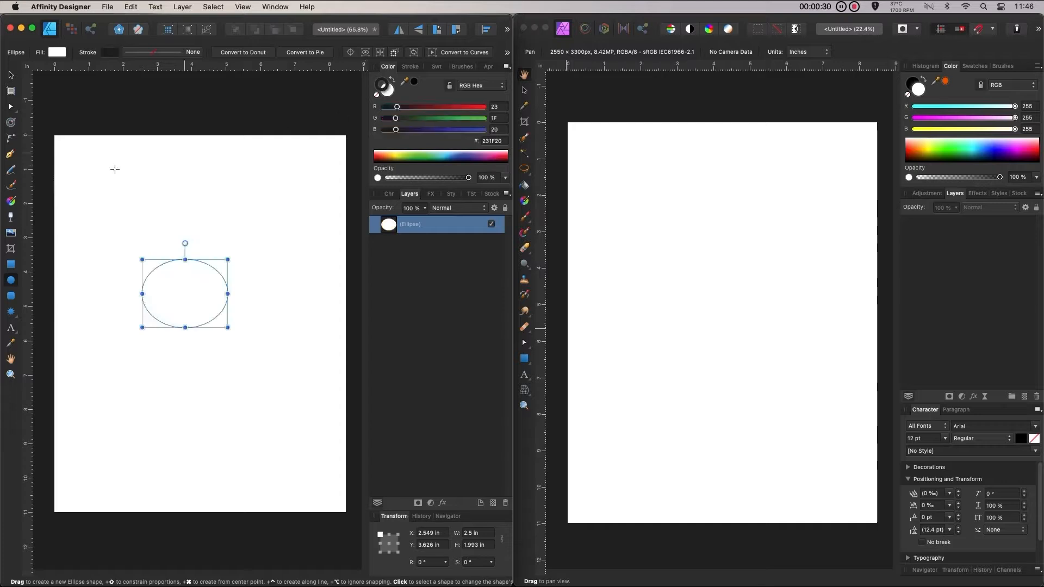
pyautogui.click(10, 76)
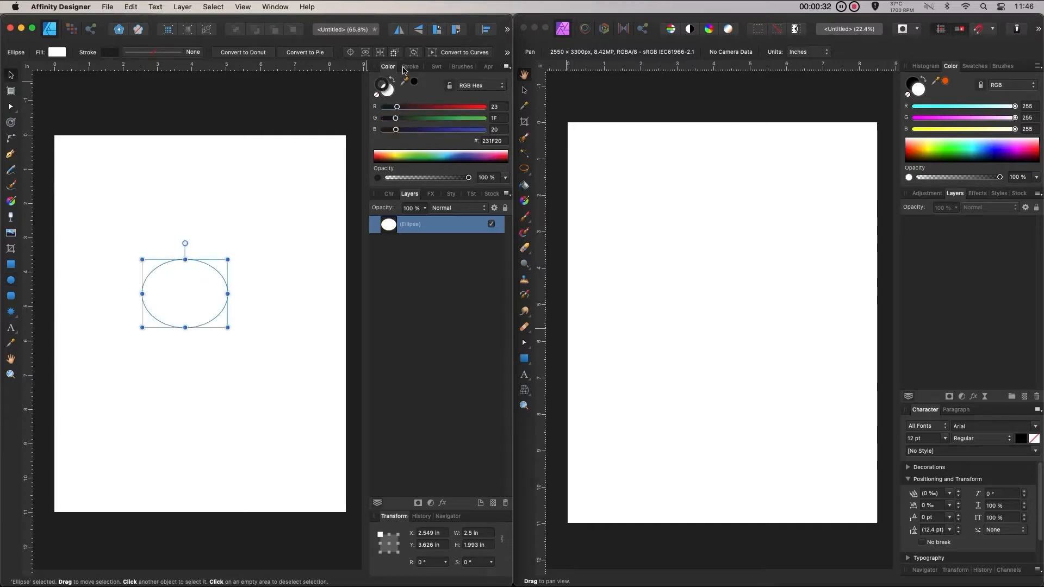
pyautogui.click(411, 67)
pyautogui.moveTo(400, 99); pyautogui.dragTo(413, 102)
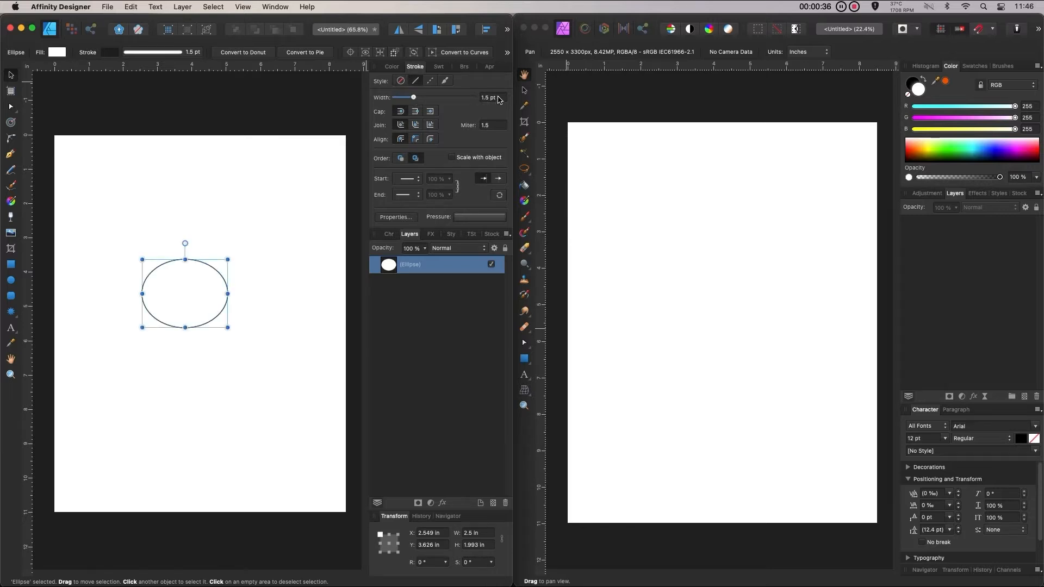
pyautogui.click(488, 97)
pyautogui.write('1.')
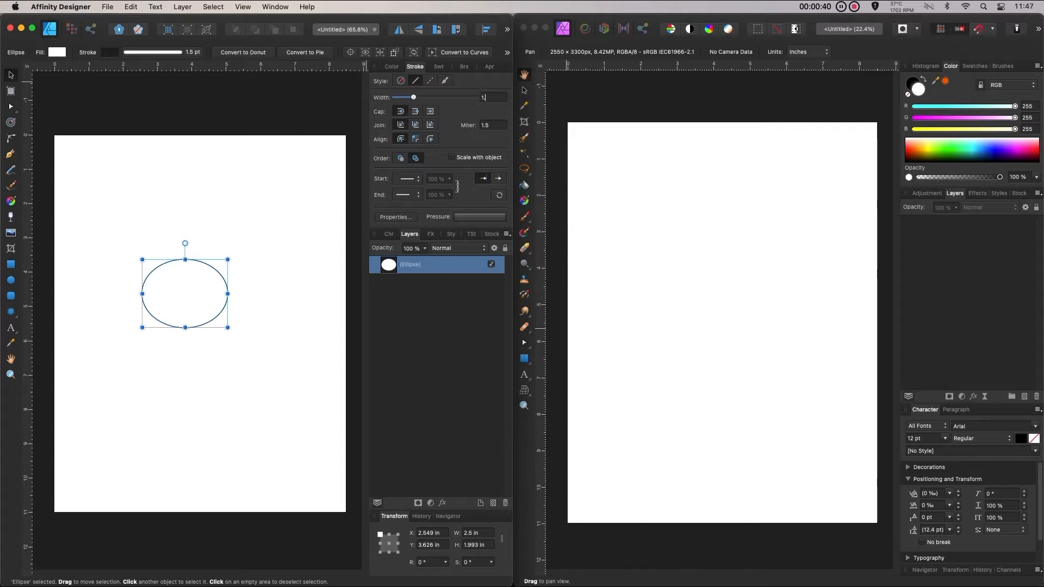
pyautogui.write('2')
pyautogui.press('Return')
# Draw an open V-shaped tail about 0.82 by 1.37 in with the Pen tool and move its open end over the ellipse's lower edge.
pyautogui.scroll(5, 209, 282)
pyautogui.moveTo(216, 290)
pyautogui.mouseDown()
pyautogui.moveTo(319, 328)
pyautogui.moveTo(256, 289)
pyautogui.moveTo(251, 327)
pyautogui.mouseUp()
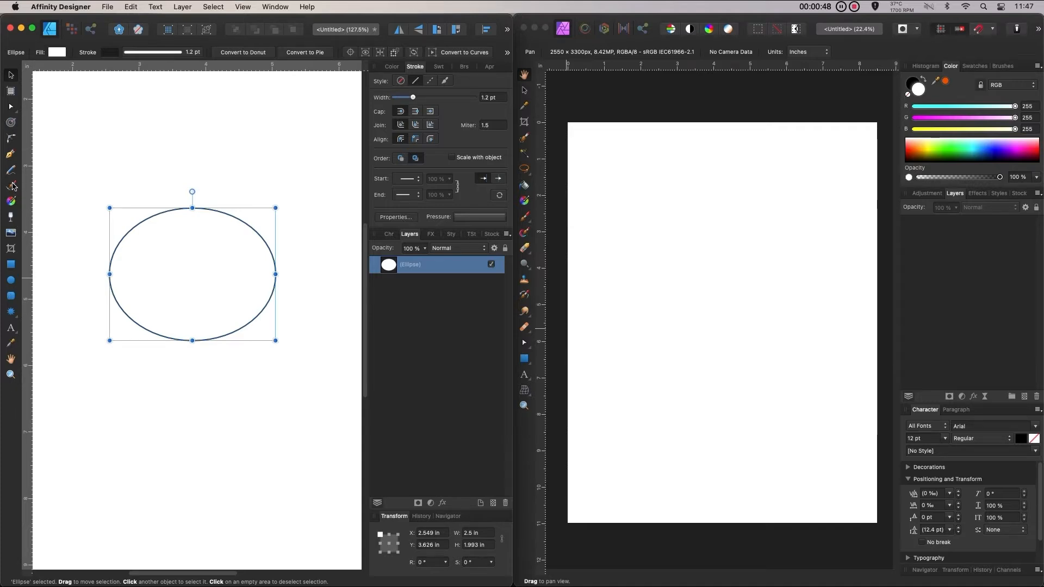
pyautogui.click(11, 153)
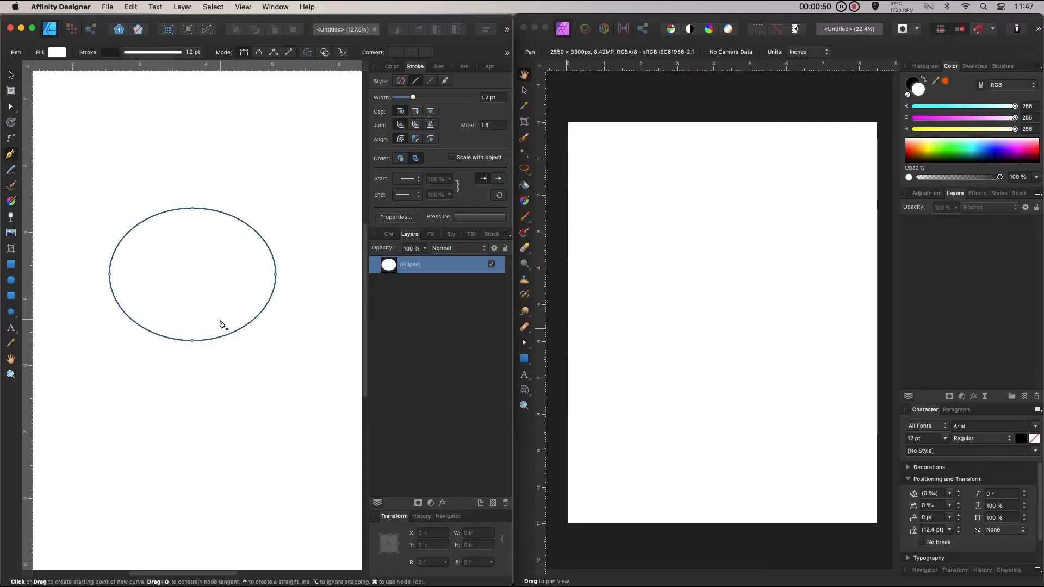
pyautogui.click(206, 365)
pyautogui.click(239, 456)
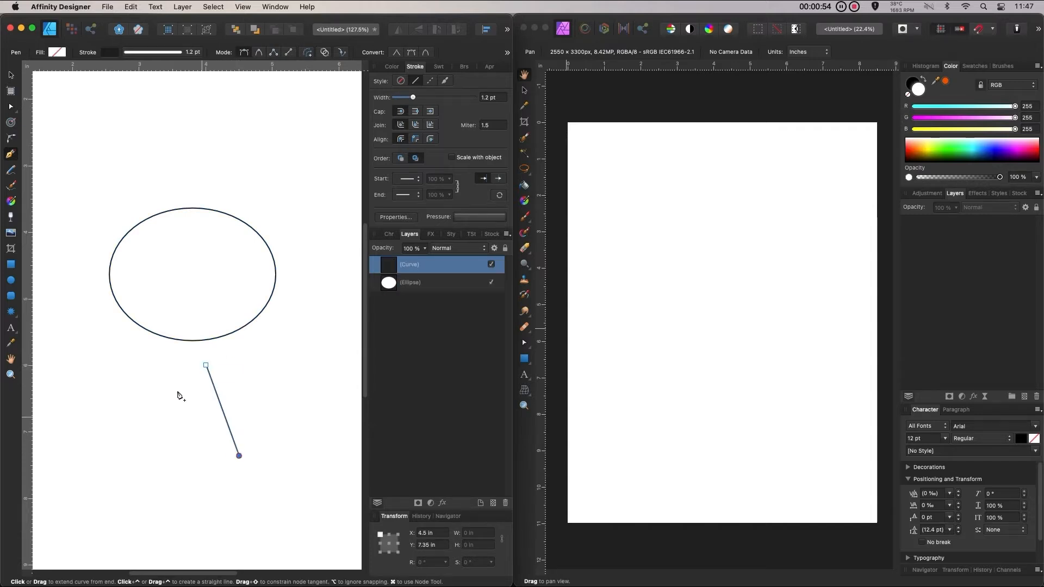
pyautogui.click(185, 369)
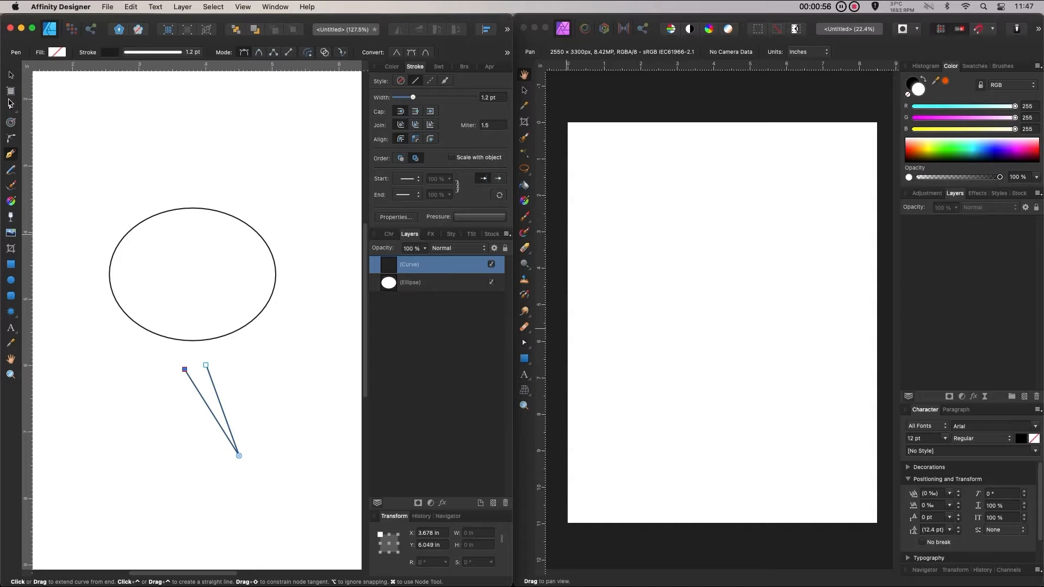
pyautogui.click(11, 74)
pyautogui.moveTo(207, 412); pyautogui.dragTo(218, 373)
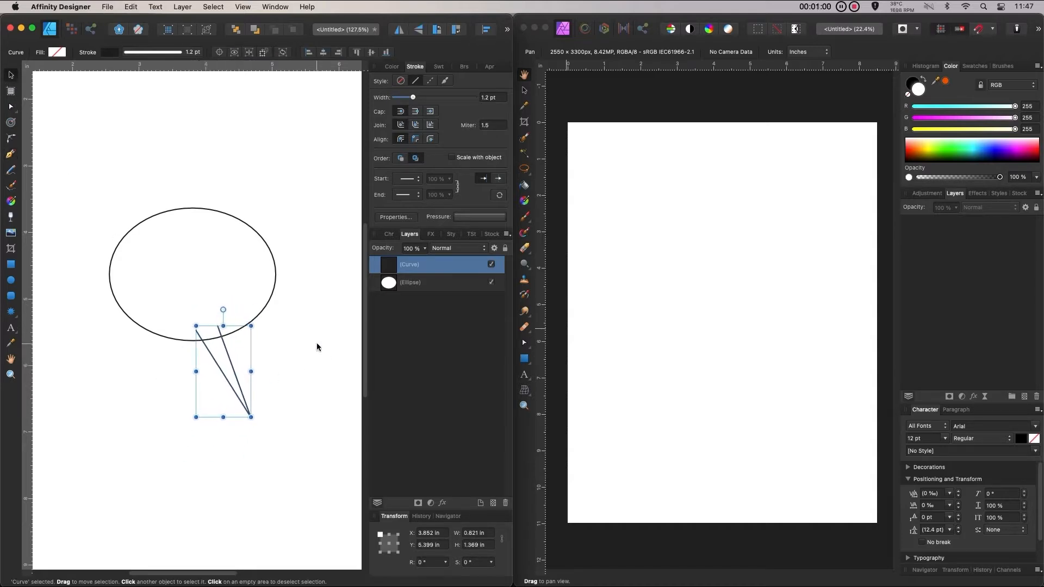
# Rename the V-shaped curve layer "tail" and deselect it.
pyautogui.click(429, 287)
pyautogui.click(432, 265)
pyautogui.doubleClick(407, 264)
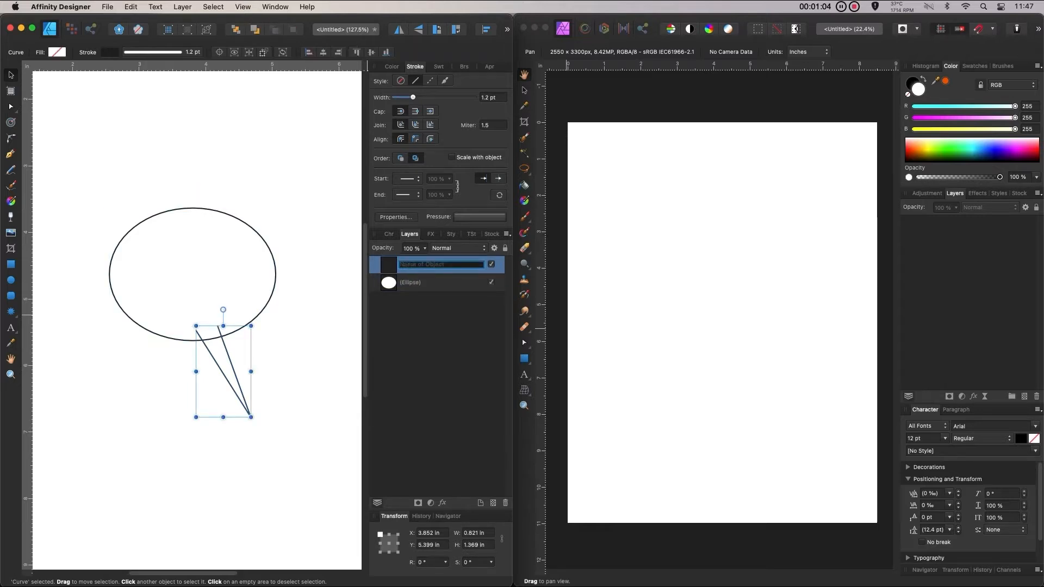
pyautogui.write('tail')
pyautogui.press('Return')
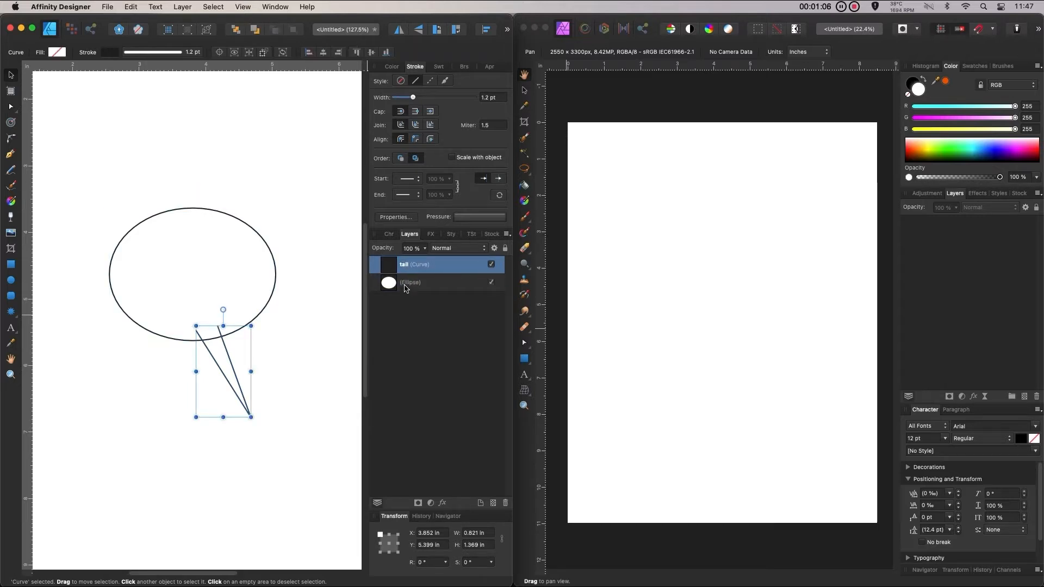
pyautogui.click(313, 303)
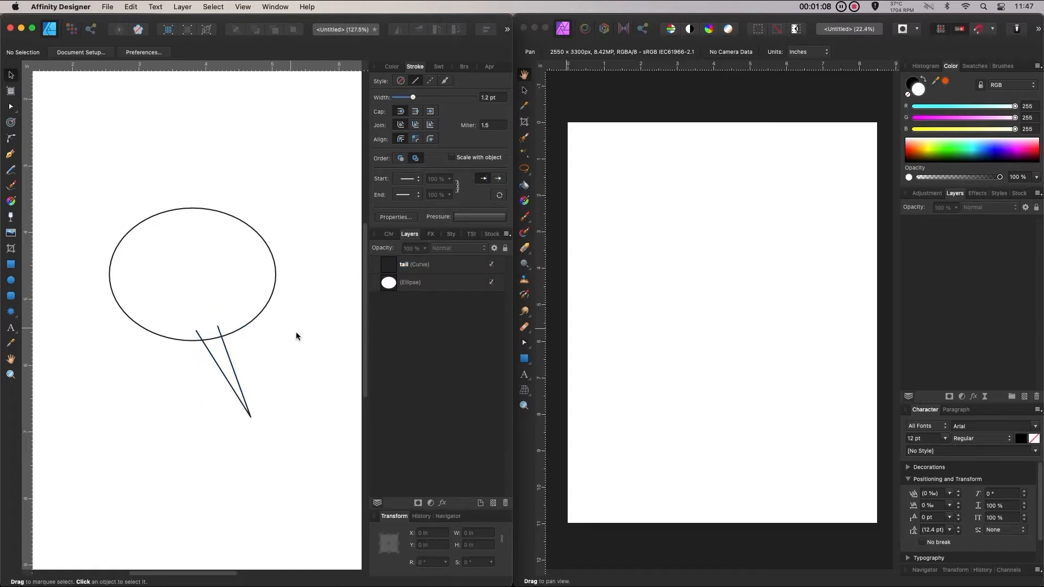
# Examine the edge quality where the tail line crosses the ellipse outline at extreme magnification.
pyautogui.click(793, 331)
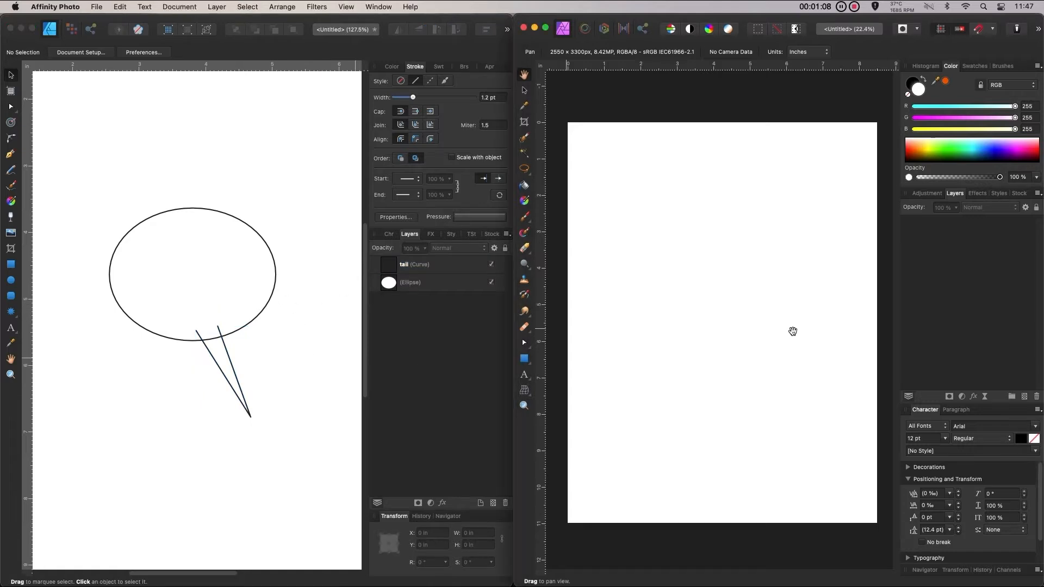
pyautogui.click(223, 141)
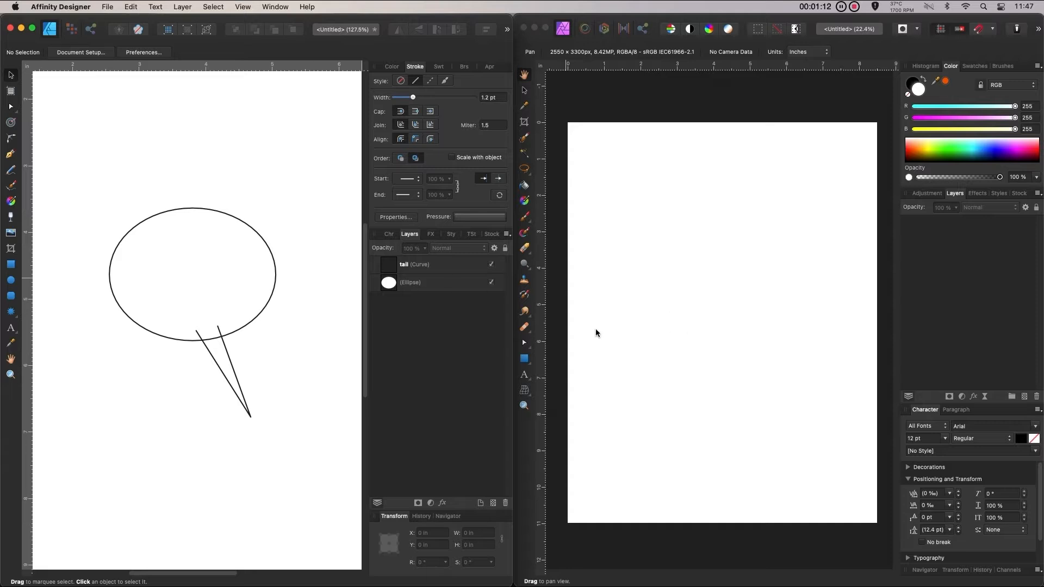
pyautogui.scroll(8, 188, 254)
pyautogui.moveTo(254, 492); pyautogui.dragTo(63, 186)
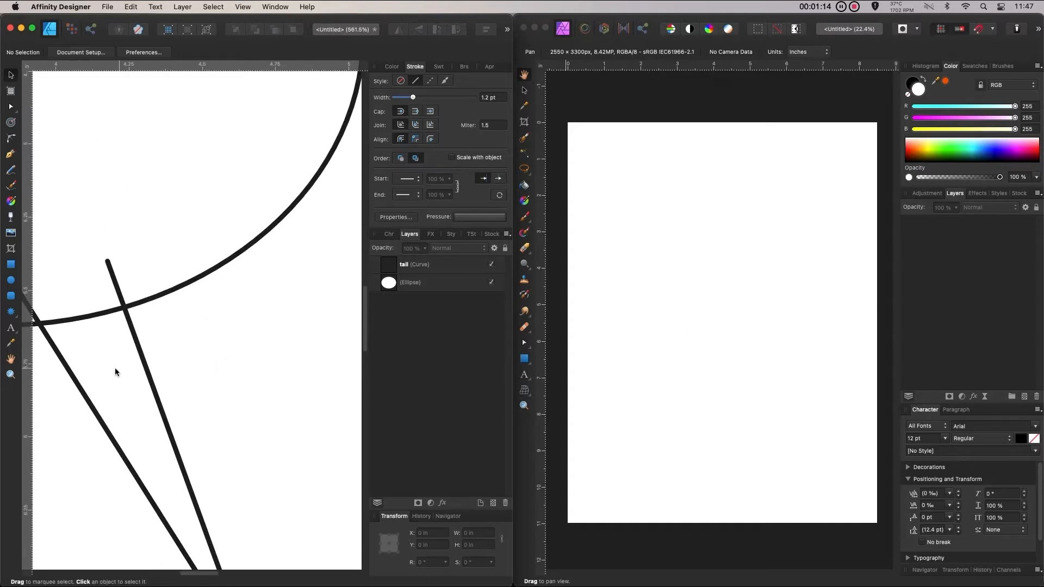
pyautogui.scroll(10, 115, 372)
pyautogui.scroll(5, 174, 272)
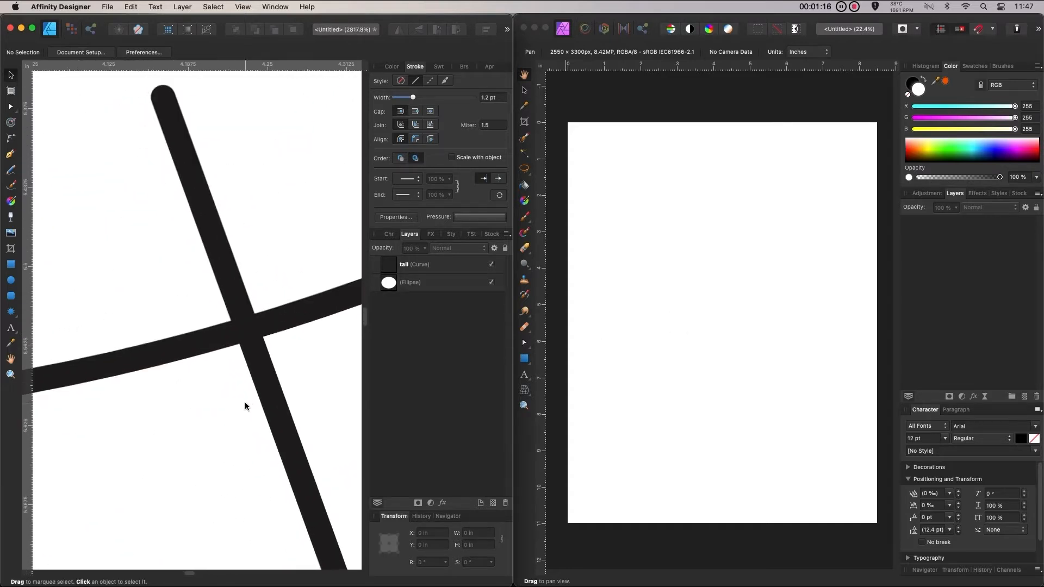
pyautogui.scroll(6, 244, 403)
pyautogui.moveTo(209, 251); pyautogui.dragTo(198, 433)
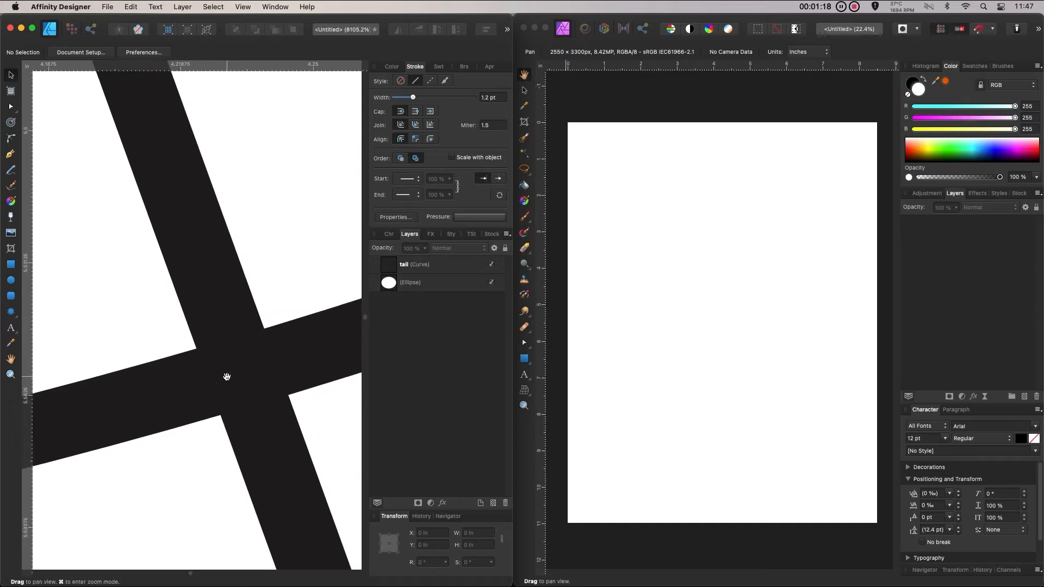
pyautogui.scroll(10, 244, 462)
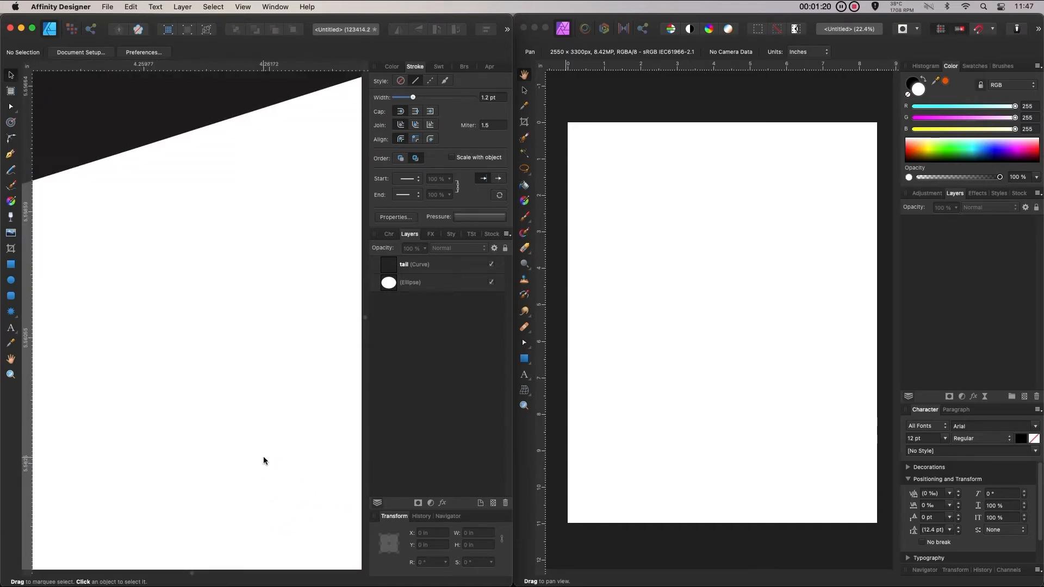
pyautogui.scroll(-10, 234, 432)
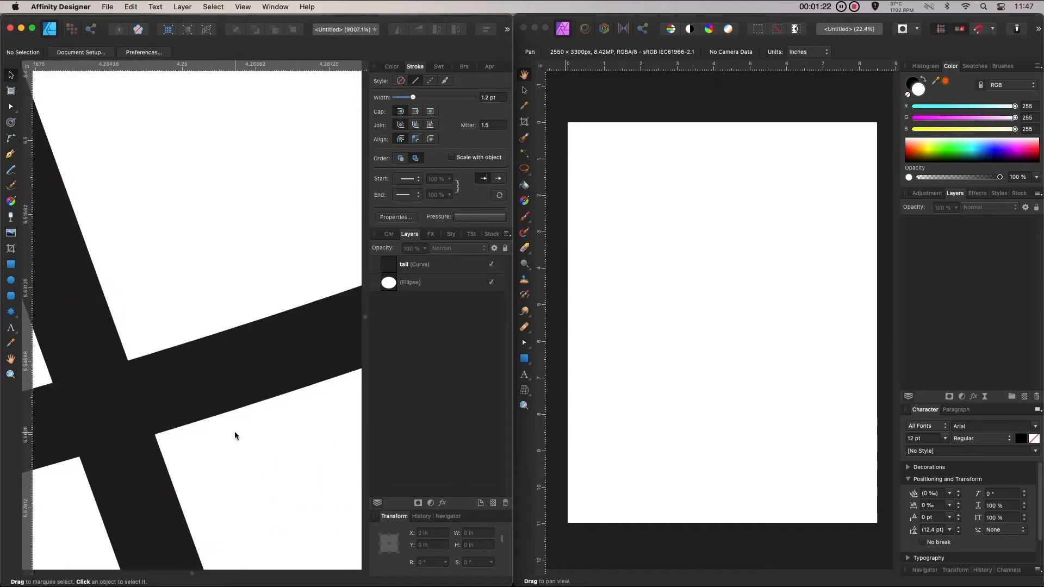
pyautogui.scroll(-10, 234, 435)
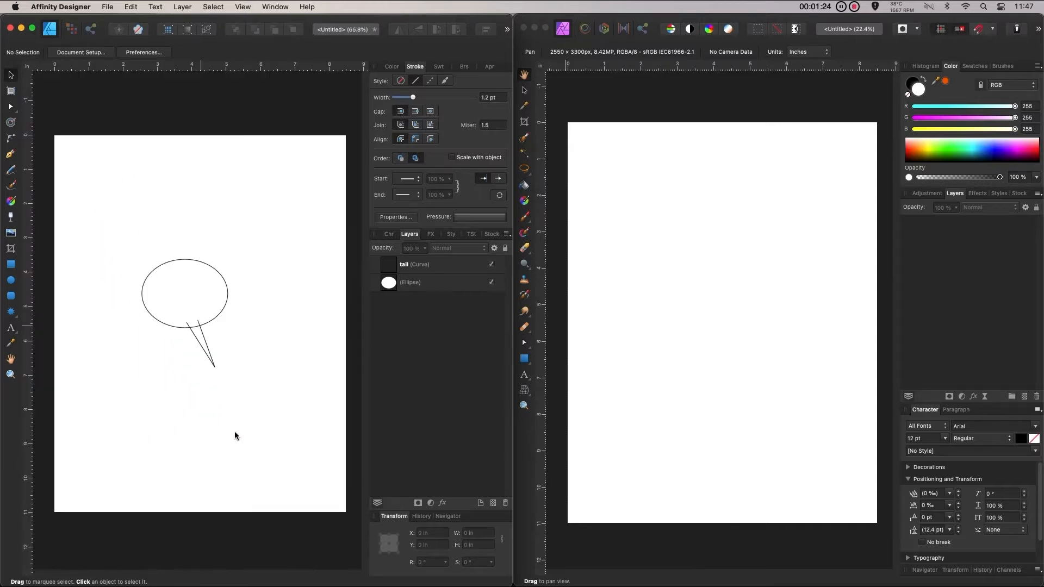
pyautogui.scroll(5, 164, 319)
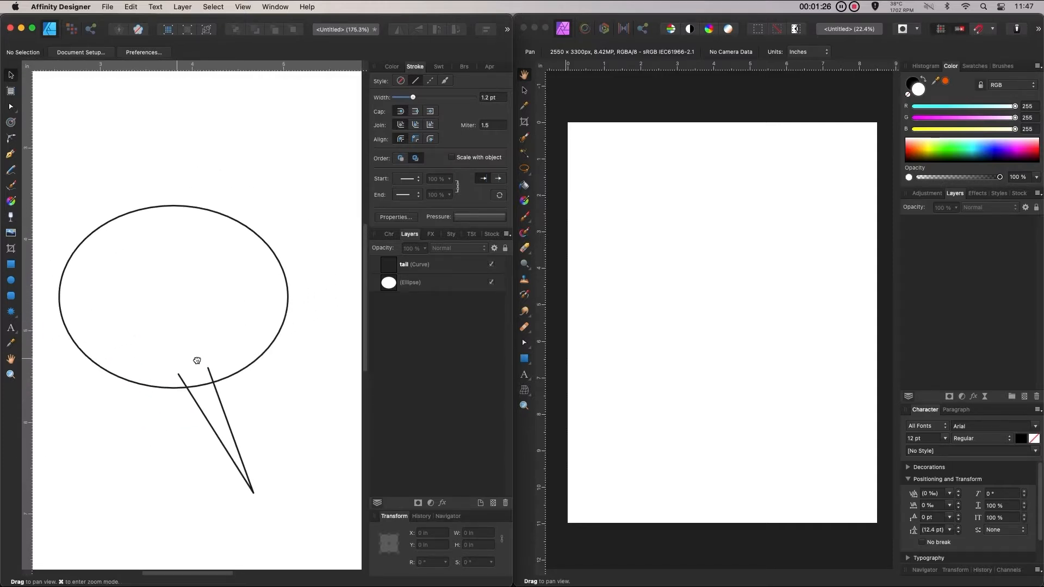
pyautogui.moveTo(197, 361); pyautogui.dragTo(229, 350)
# Switch to Affinity Photo and draw a white ellipse about 3.2 by 2.5 in on the blank page.
pyautogui.click(750, 368)
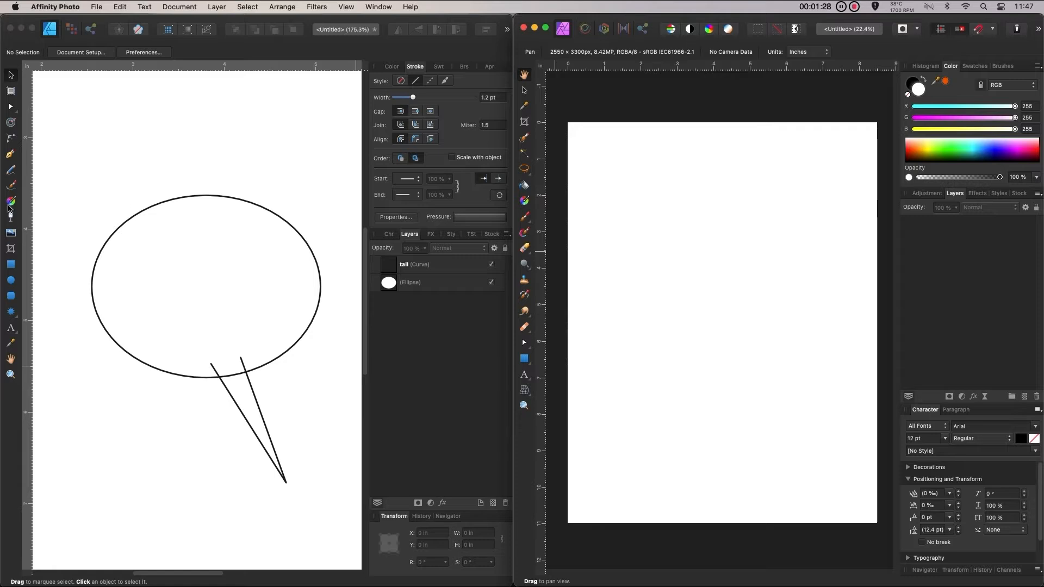
pyautogui.click(10, 280)
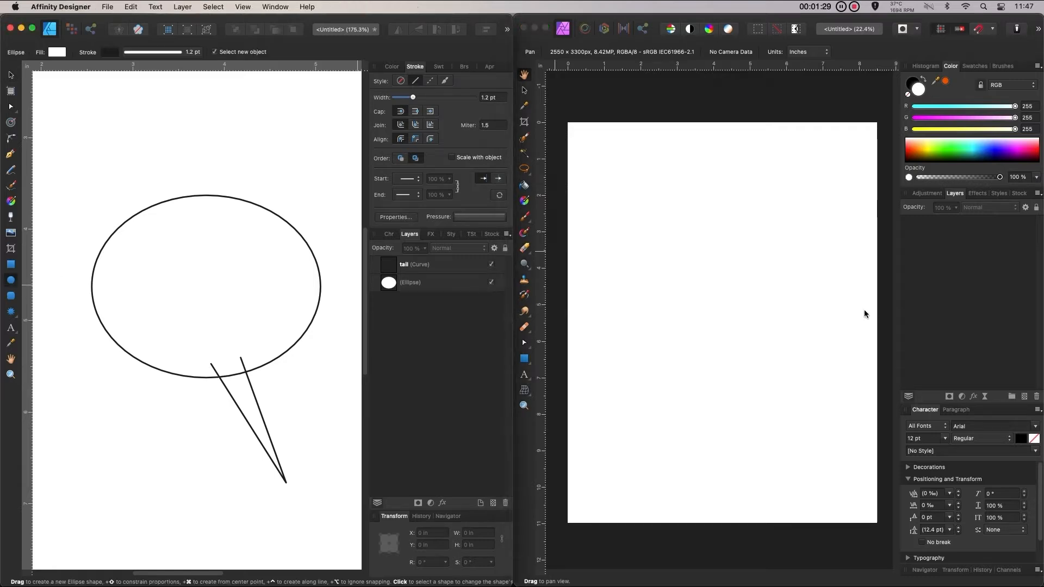
pyautogui.click(670, 249)
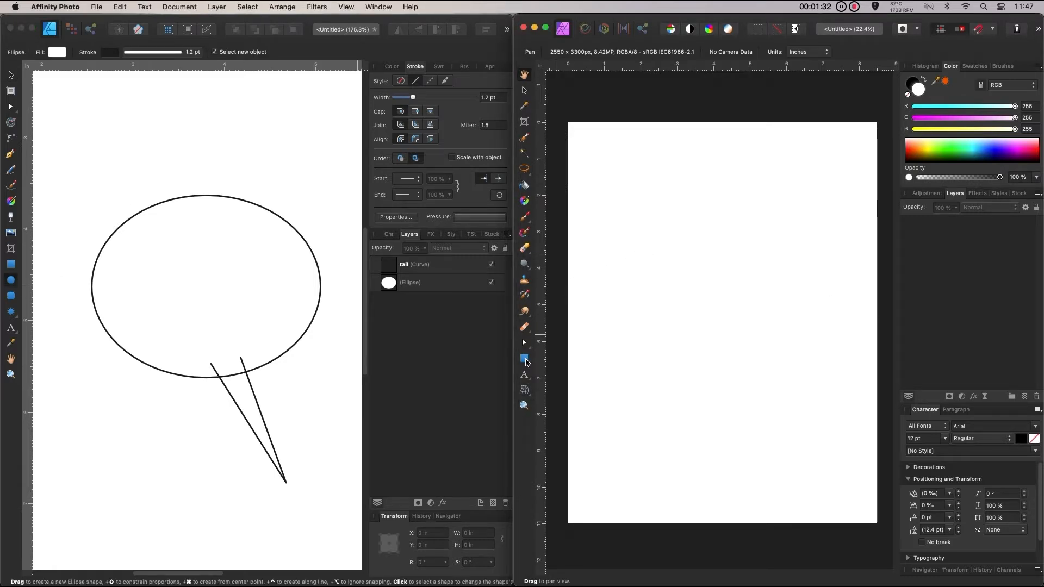
pyautogui.moveTo(526, 362); pyautogui.dragTo(571, 328)
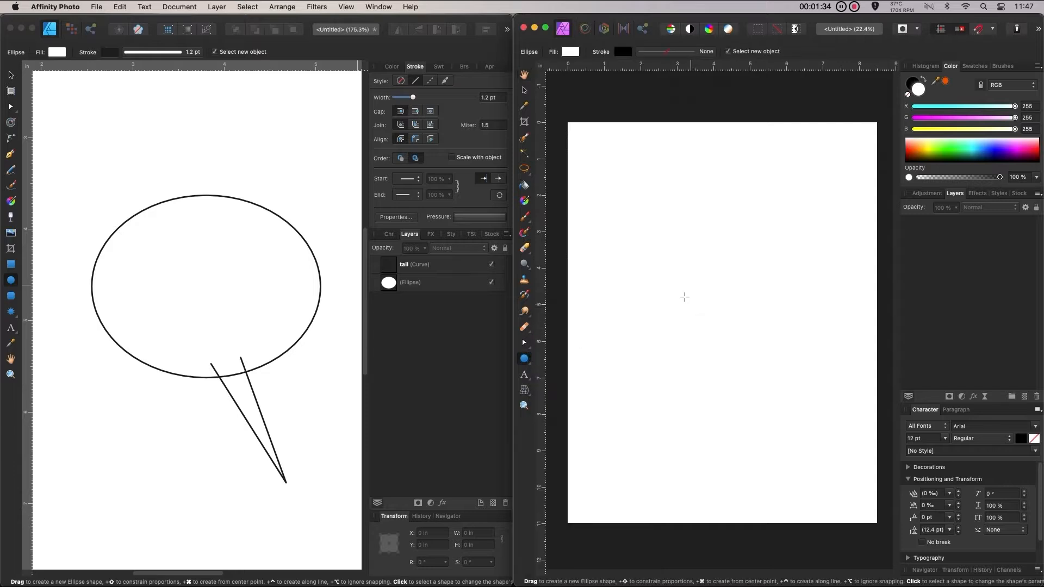
pyautogui.moveTo(676, 274); pyautogui.dragTo(684, 387)
pyautogui.scroll(5, 722, 358)
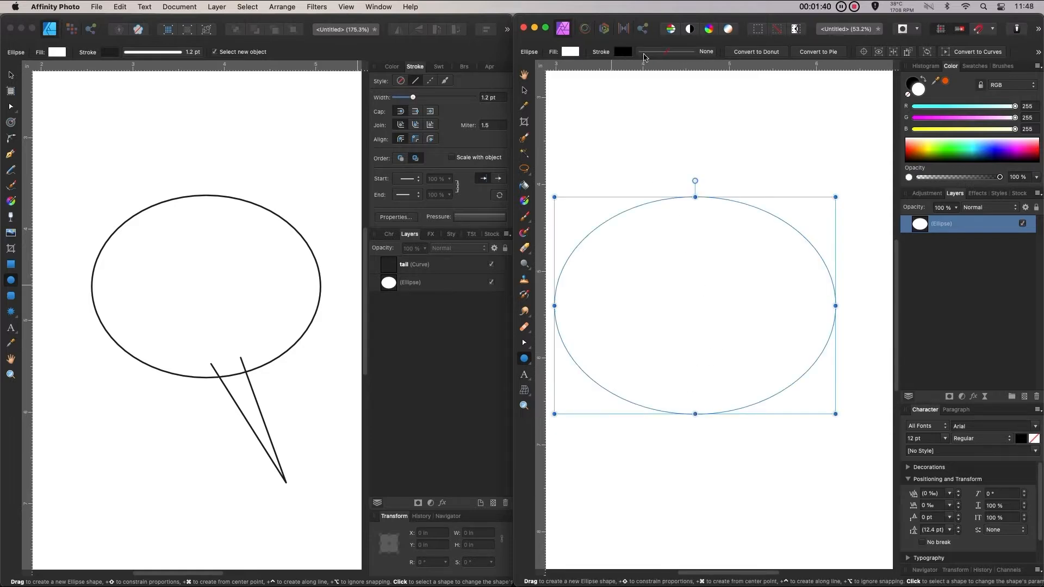
# Give the ellipse a 1.2 pt black outline and deselect it.
pyautogui.click(663, 55)
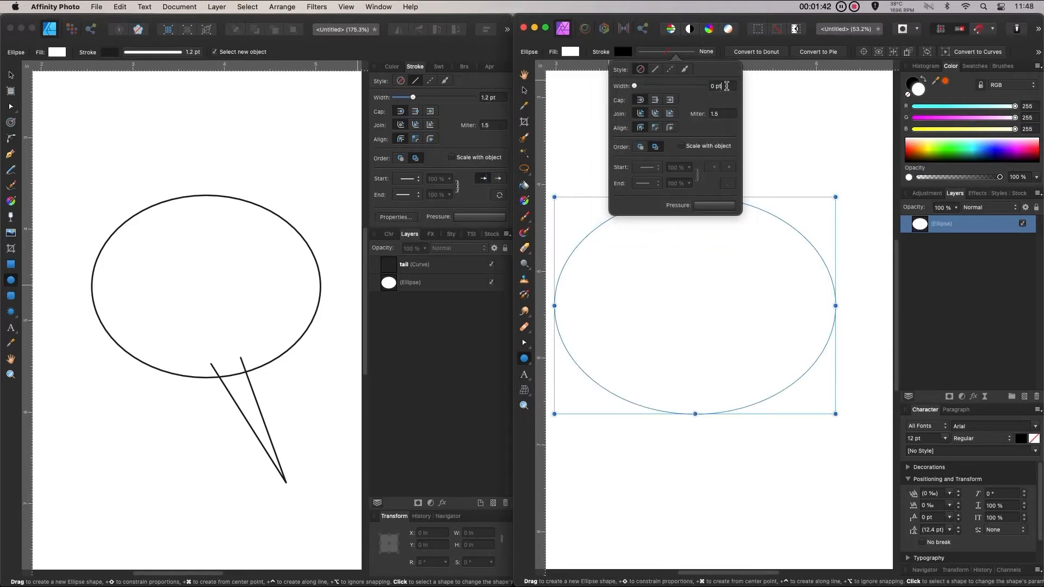
pyautogui.write('1.2')
pyautogui.press('Tab')
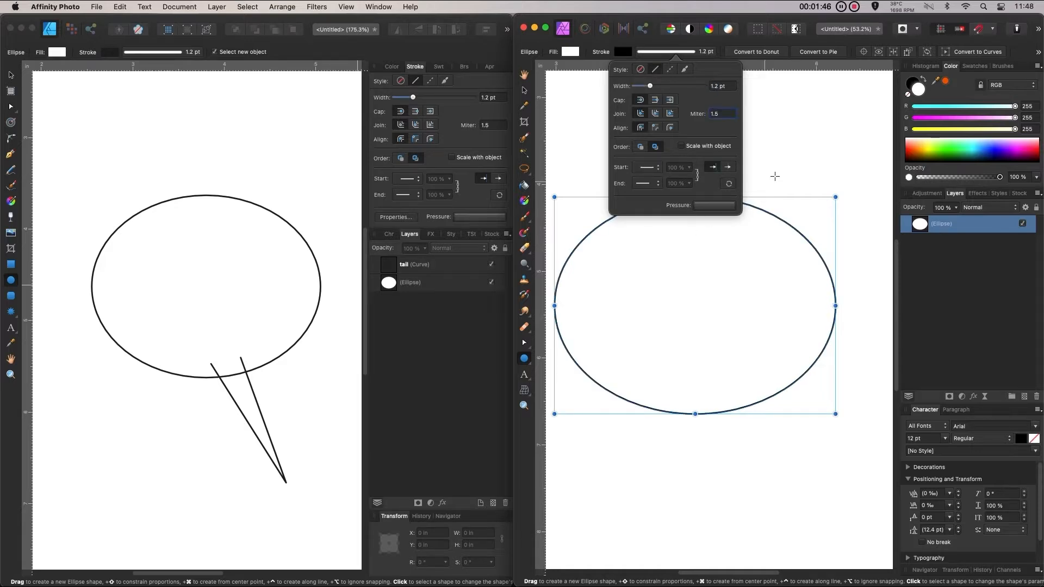
pyautogui.click(806, 143)
# Draw an open V-shaped tail with the Pen tool, starting and ending inside the ellipse's lower edge.
pyautogui.click(525, 90)
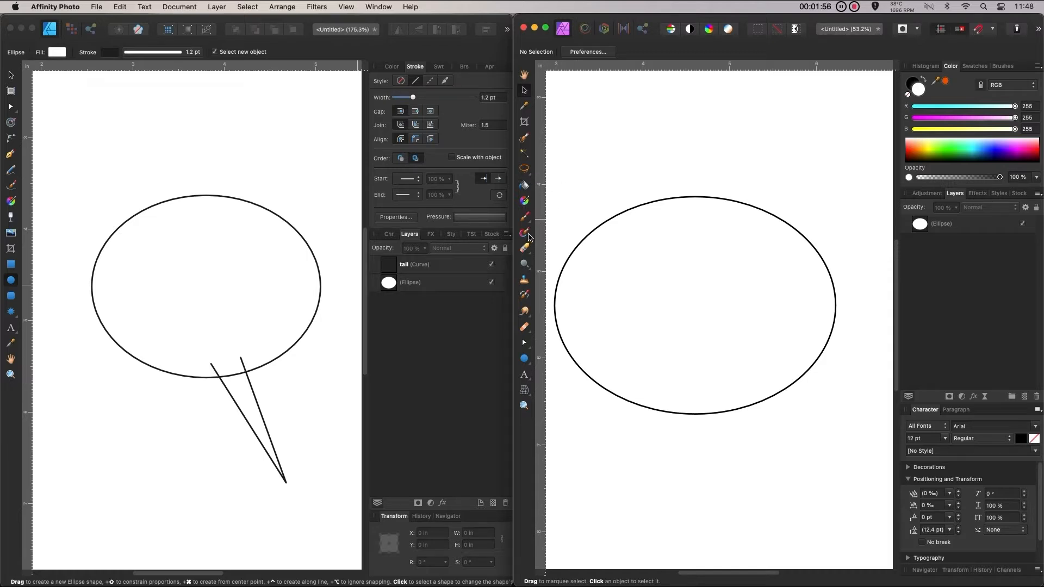
pyautogui.press('a')
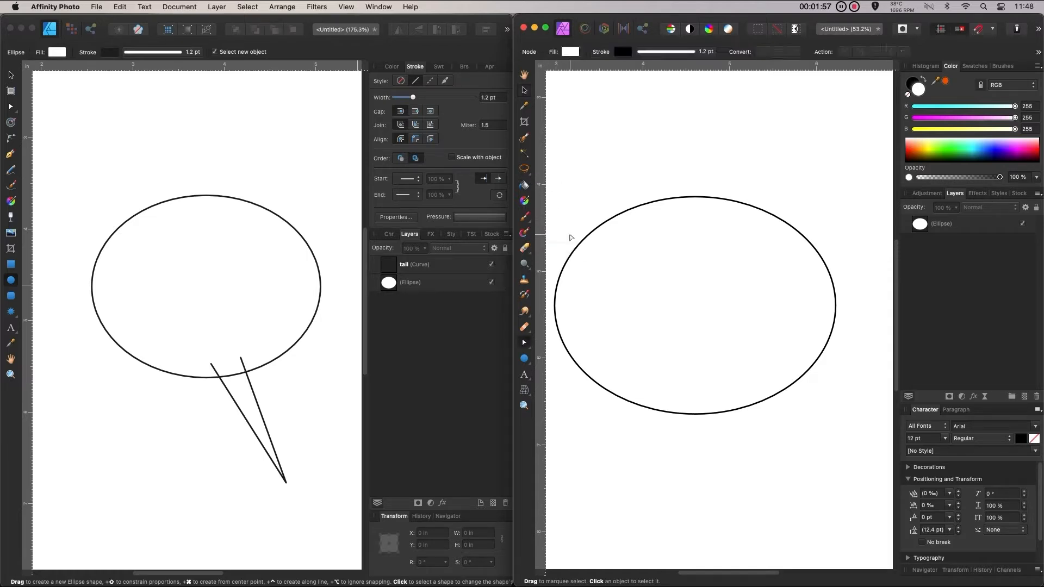
pyautogui.click(527, 350)
pyautogui.click(566, 345)
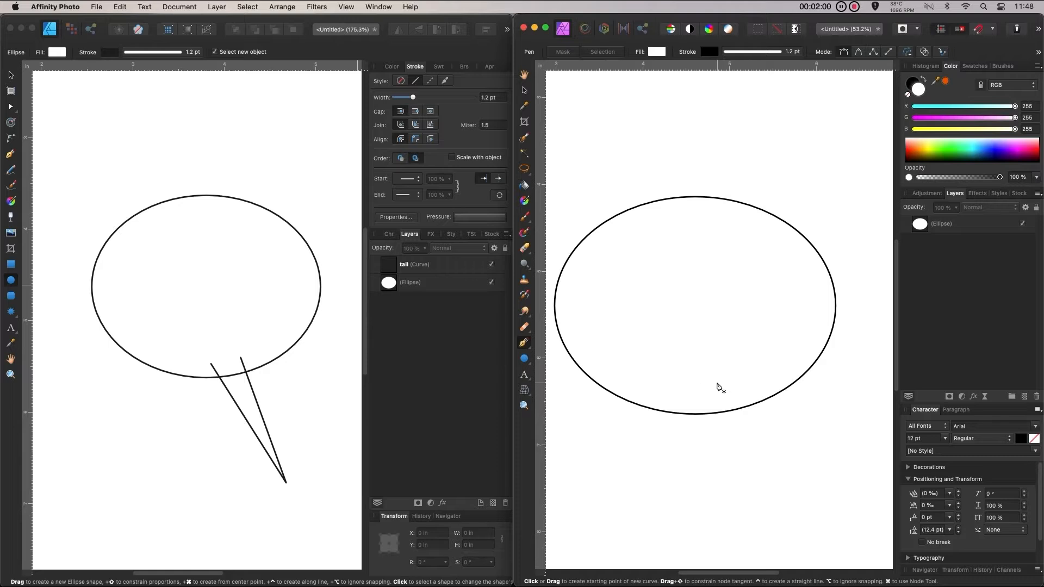
pyautogui.click(730, 395)
pyautogui.click(757, 530)
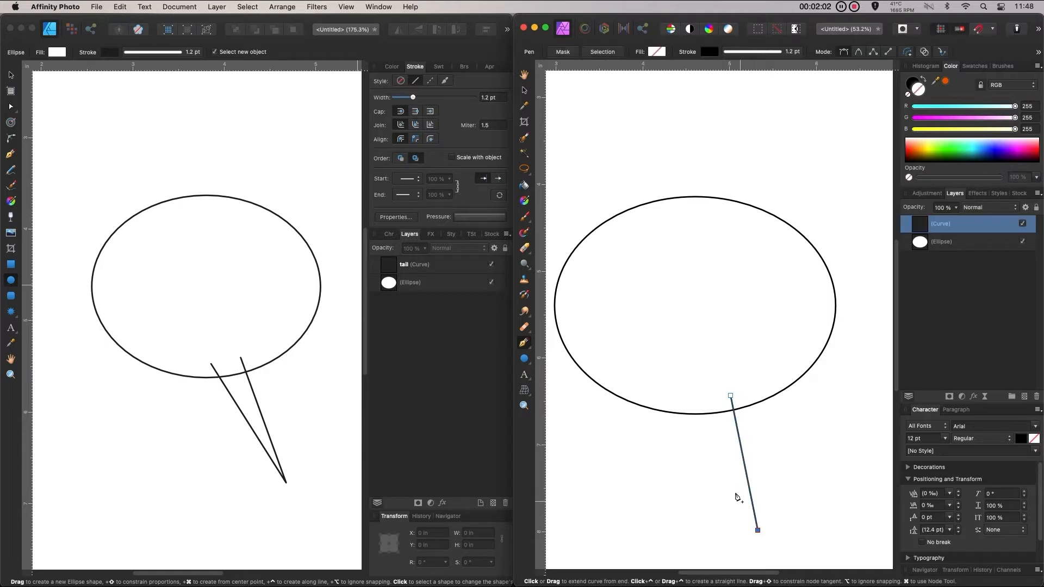
pyautogui.click(702, 401)
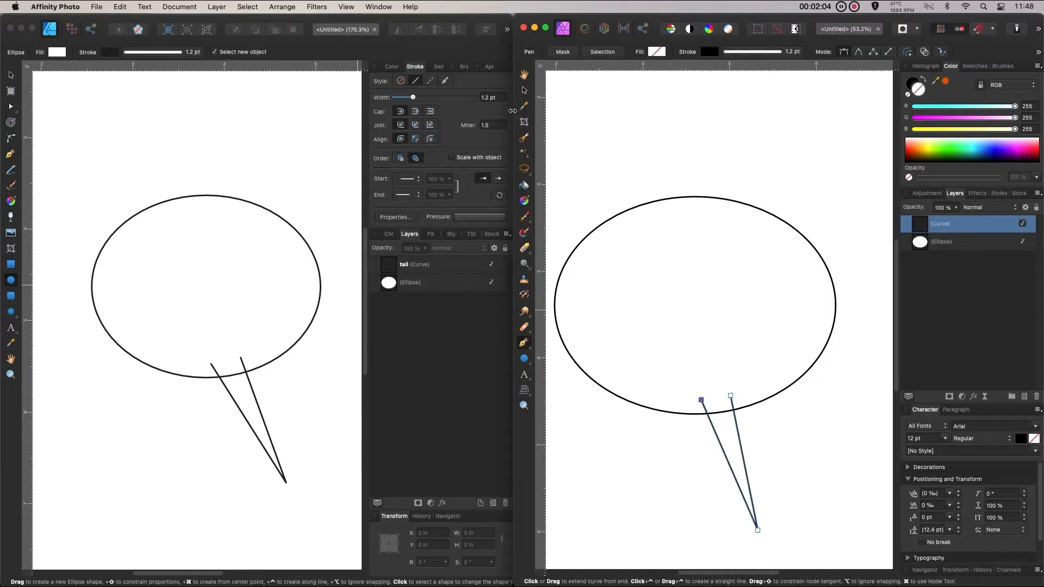
pyautogui.press('v')
# Examine the edge quality of the ellipse's lower outline in Affinity Photo at high magnification.
pyautogui.scroll(10, 634, 421)
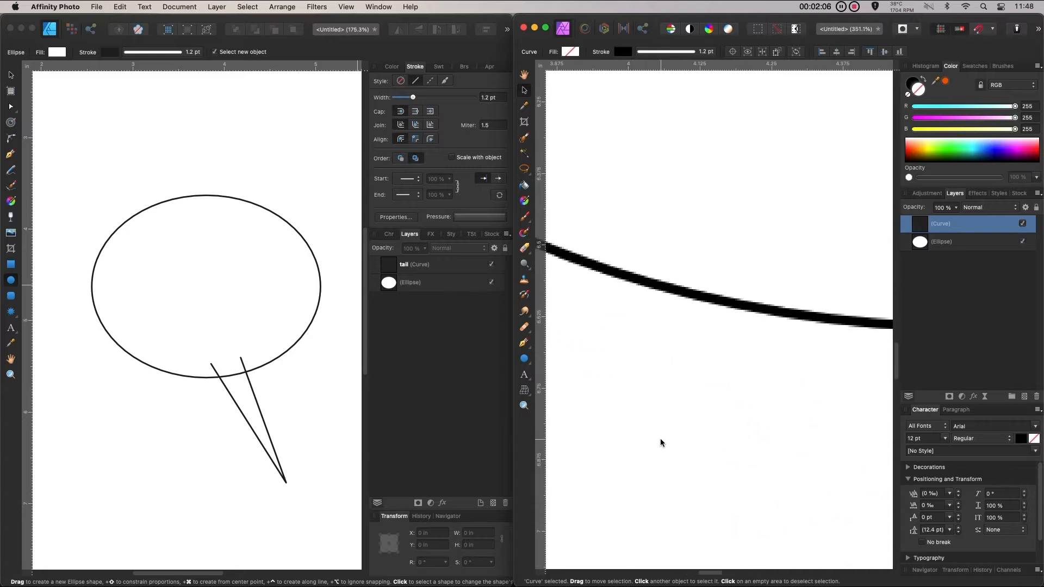
pyautogui.scroll(4, 660, 442)
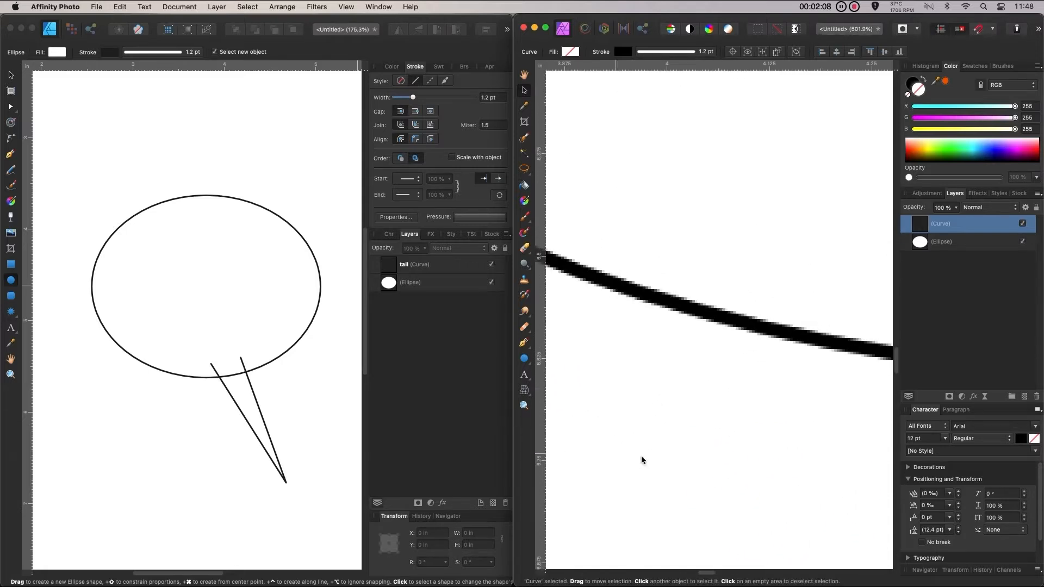
pyautogui.scroll(-3, 709, 460)
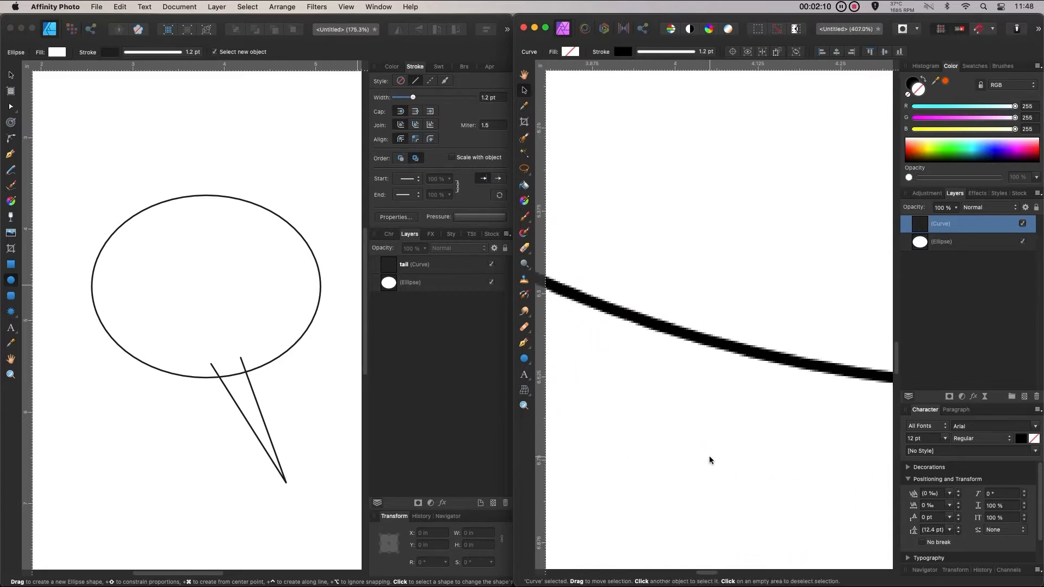
pyautogui.scroll(1, 710, 460)
# Switch to Affinity Designer and examine up close where the tail's first line crosses the ellipse outline, ending with the whole page in view.
pyautogui.scroll(10, 200, 314)
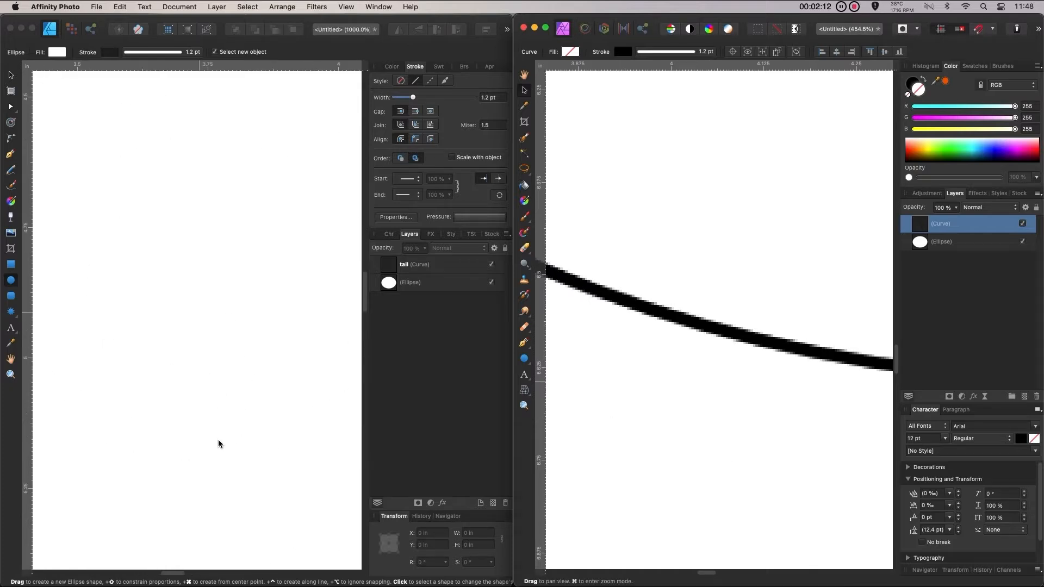
pyautogui.moveTo(218, 444); pyautogui.dragTo(233, 117)
pyautogui.press('super+z')
pyautogui.press('space')
pyautogui.moveTo(253, 427); pyautogui.dragTo(274, 100)
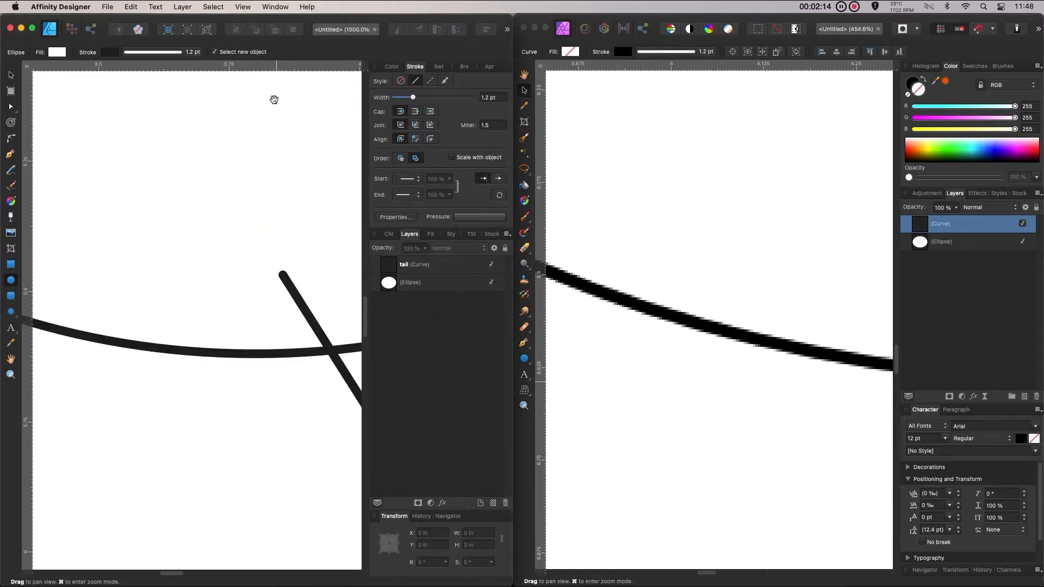
pyautogui.scroll(6, 291, 250)
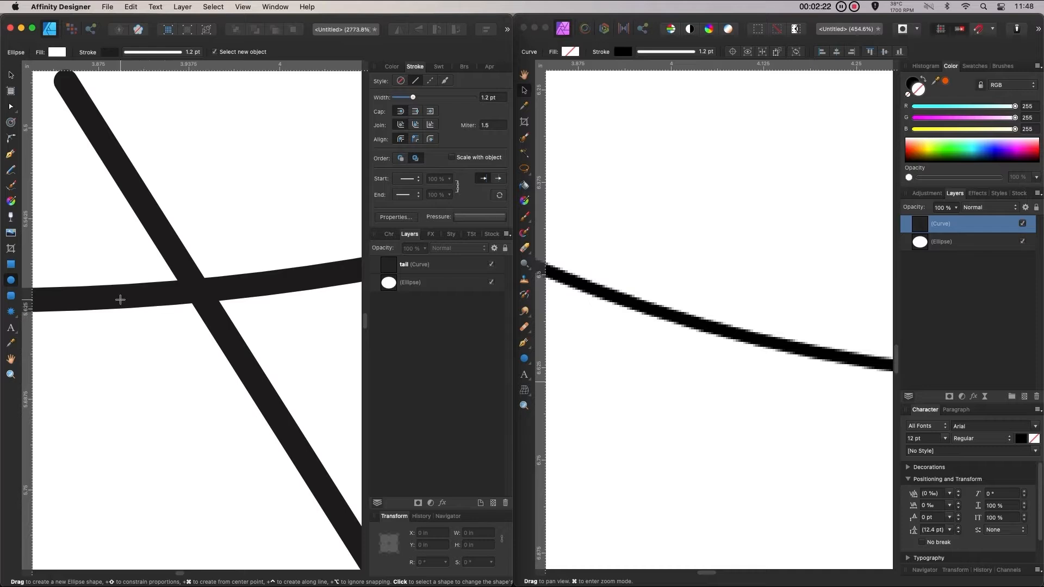
pyautogui.press('super+0')
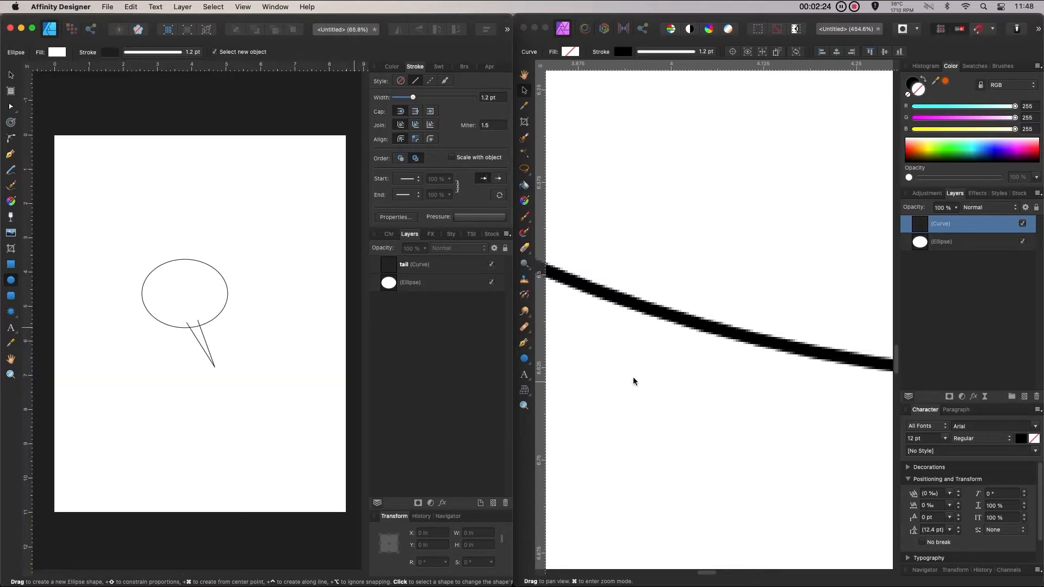
# Return to Affinity Photo and examine the crossings of the tail lines and the ellipse outline at several magnifications.
pyautogui.click(562, 128)
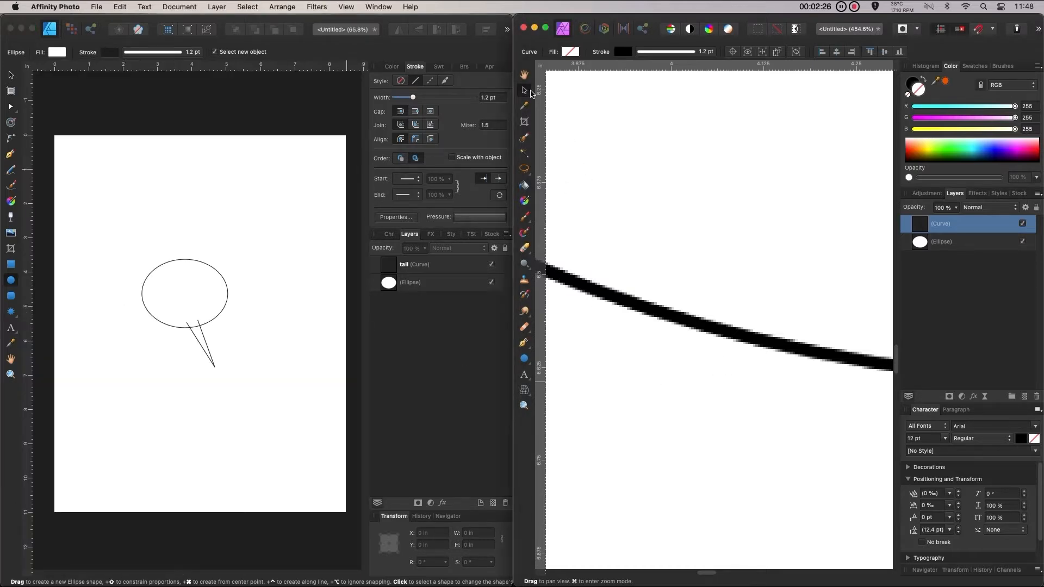
pyautogui.press('super+0')
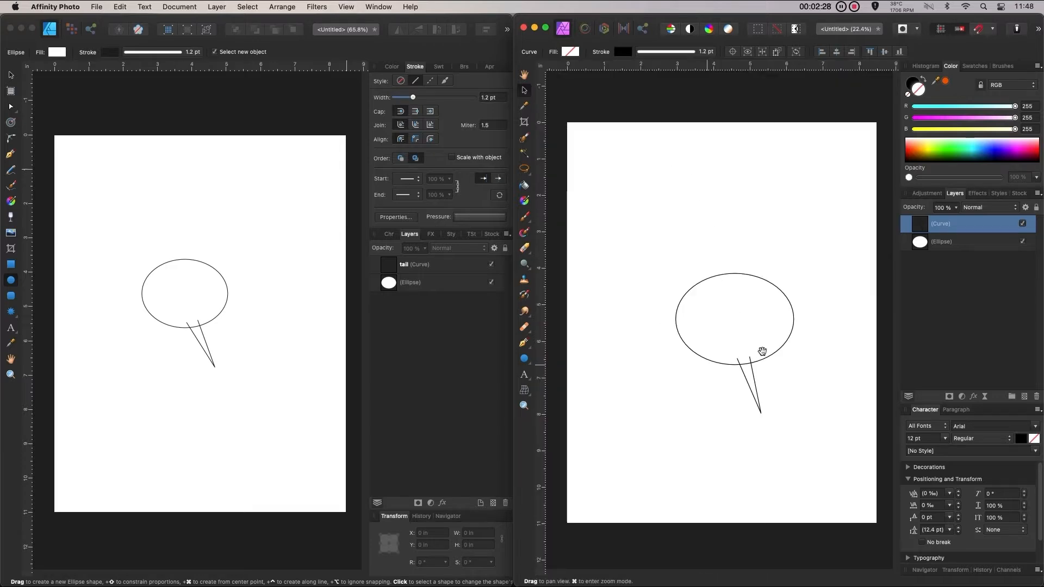
pyautogui.scroll(10, 762, 351)
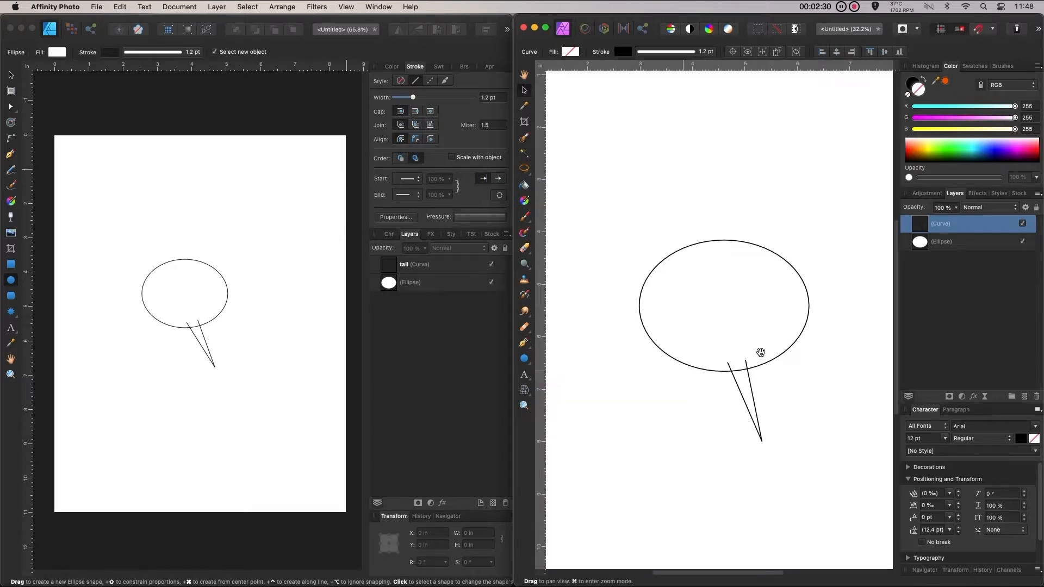
pyautogui.scroll(3, 760, 352)
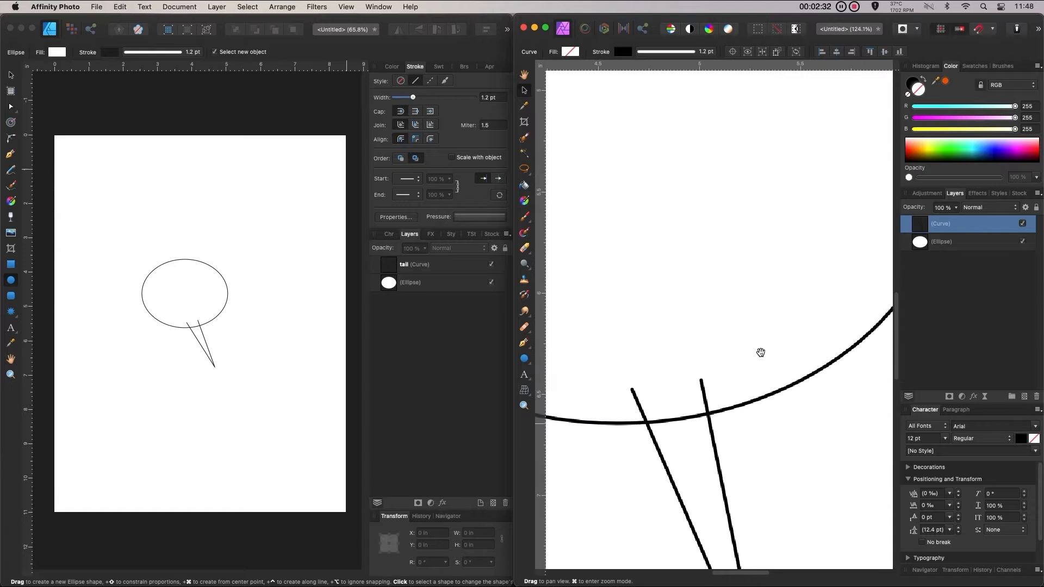
pyautogui.scroll(-5, 761, 353)
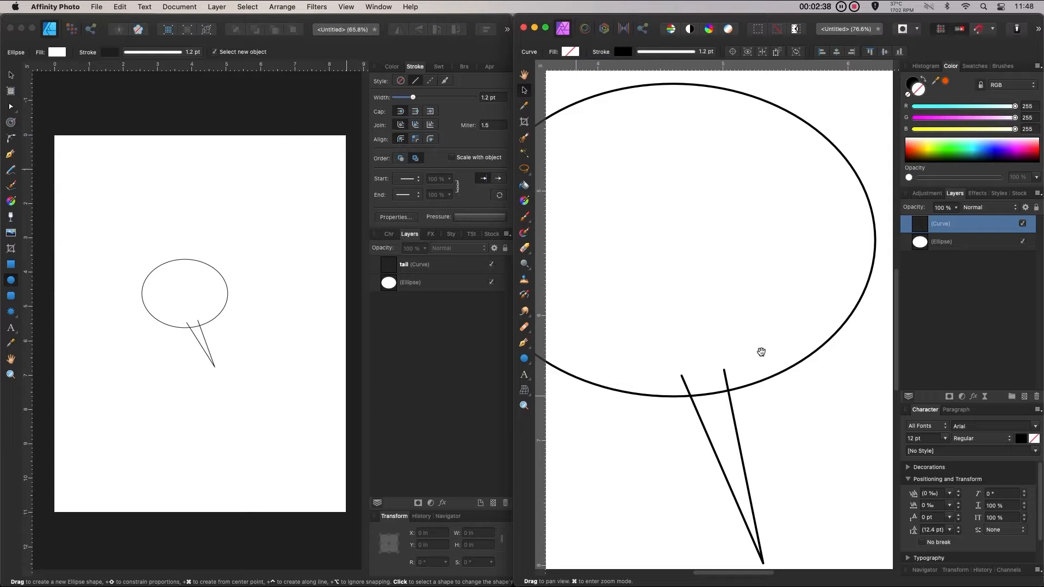
pyautogui.scroll(5, 761, 352)
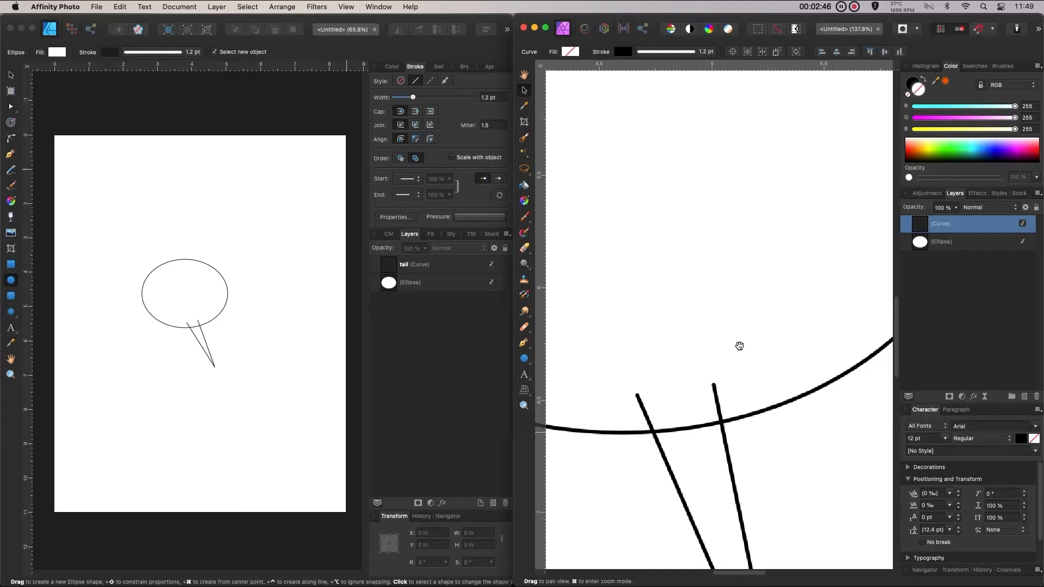
pyautogui.scroll(3, 739, 346)
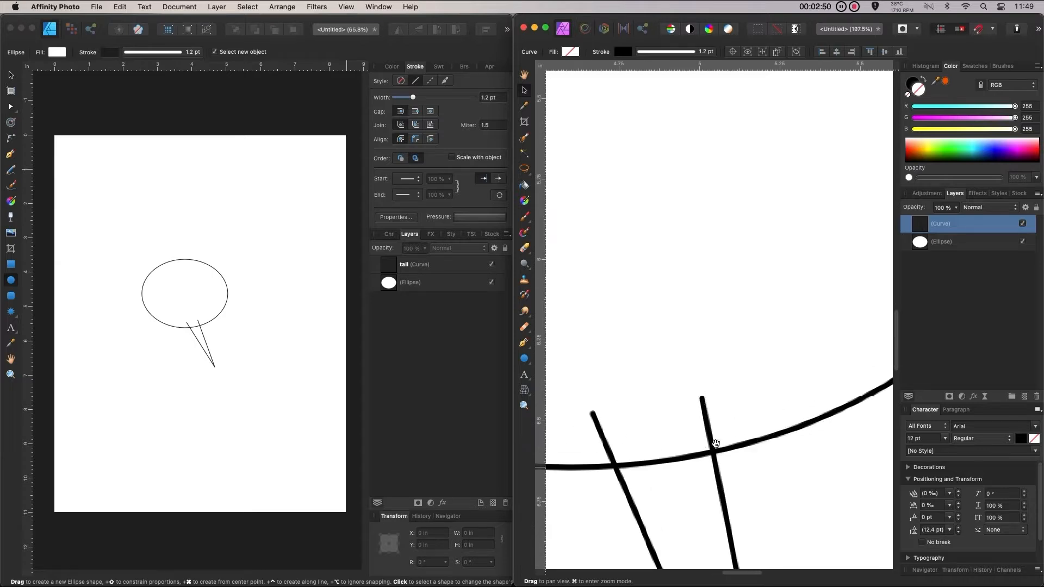
pyautogui.scroll(-5, 726, 432)
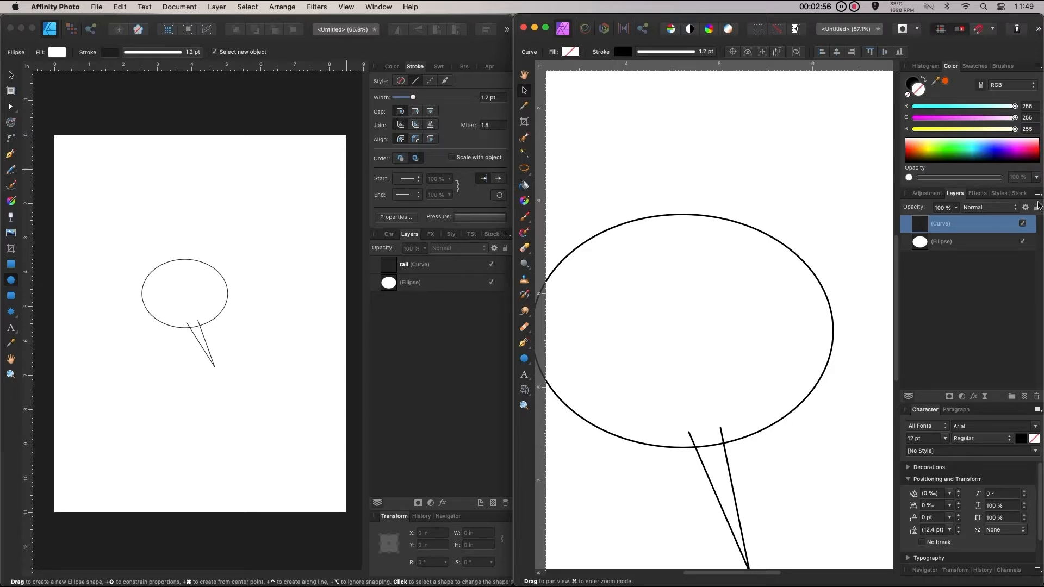
# Inspect the ellipse's curved outline beside the tail at pixel level, ending with the whole balloon in view.
pyautogui.scroll(5, 808, 452)
pyautogui.scroll(3, 706, 427)
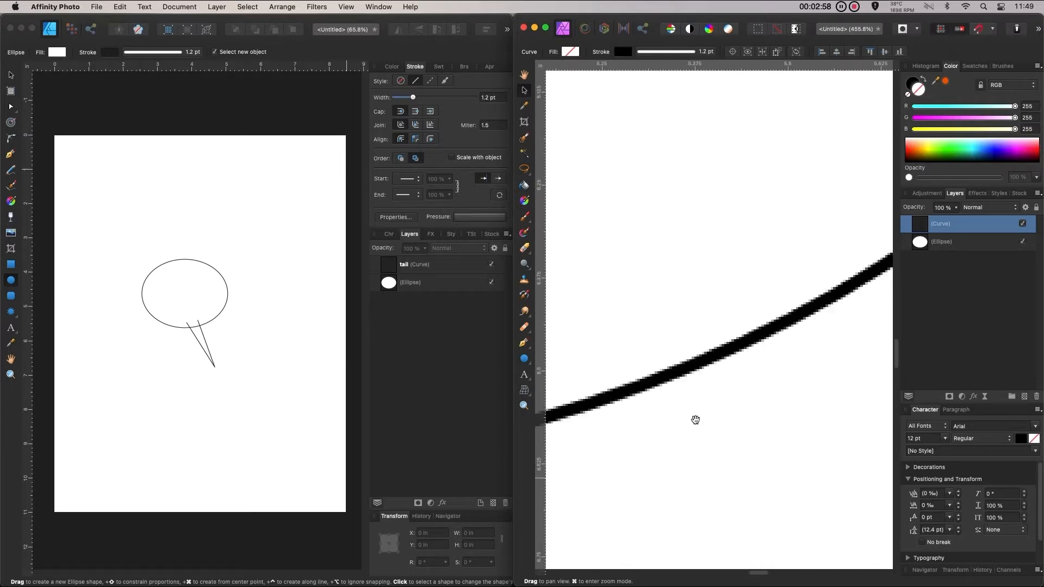
pyautogui.scroll(-1, 695, 419)
pyautogui.moveTo(678, 384); pyautogui.dragTo(850, 372)
pyautogui.scroll(-1, 803, 382)
pyautogui.scroll(-6, 760, 392)
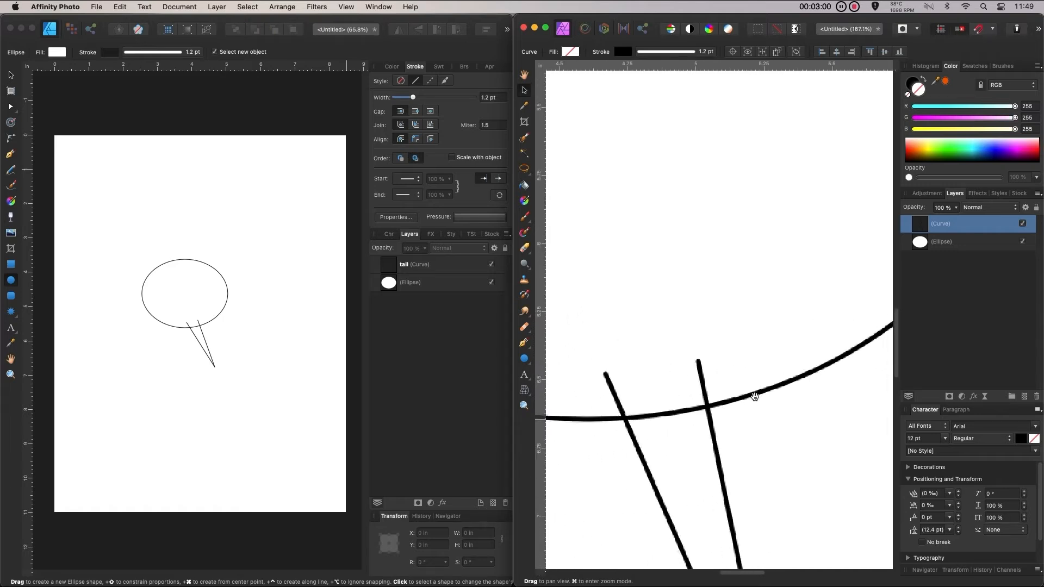
pyautogui.moveTo(732, 380); pyautogui.dragTo(749, 352)
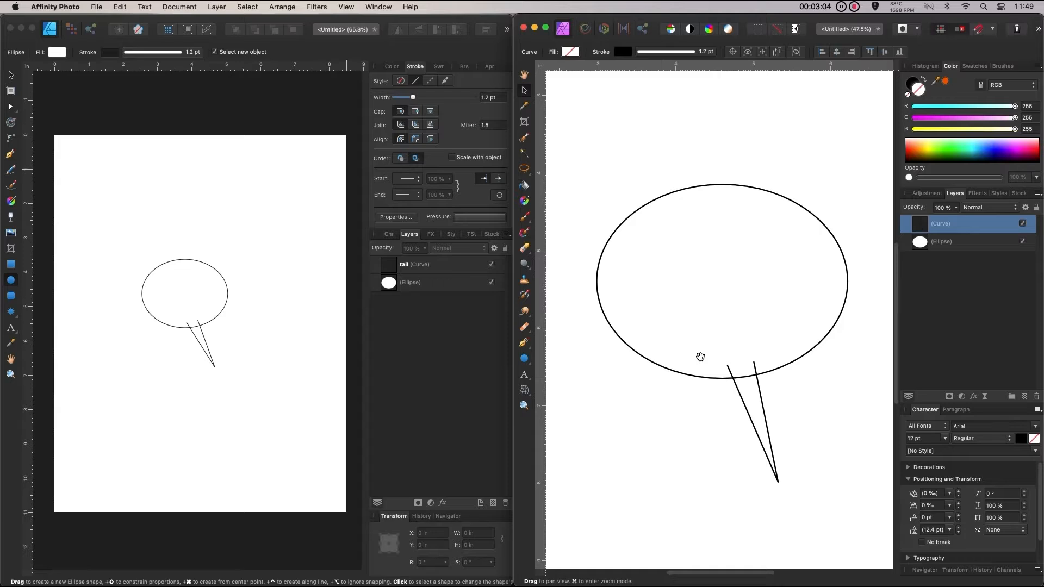
pyautogui.scroll(1, 700, 356)
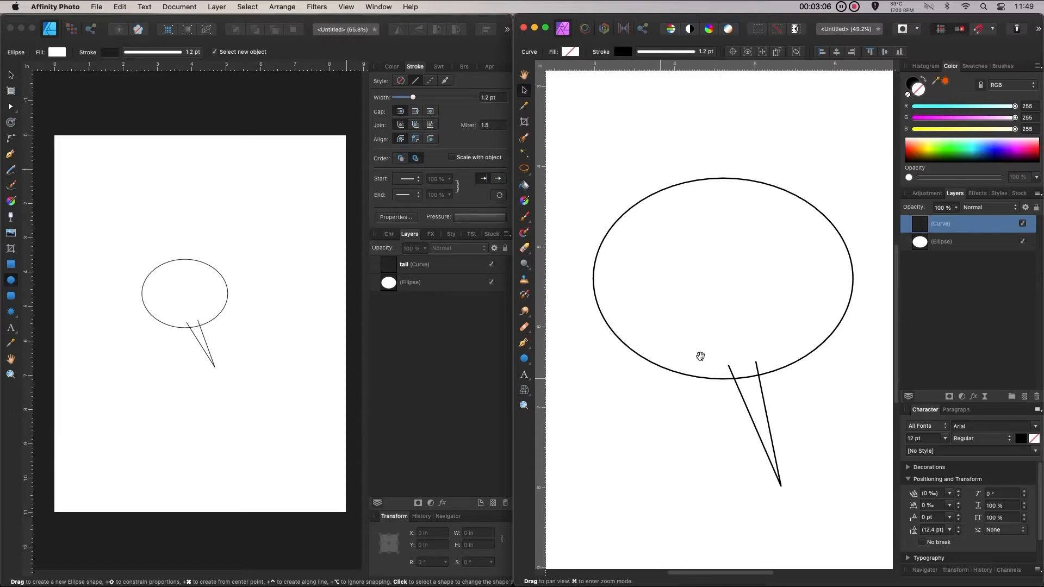
# Select the ellipse and tail together in Affinity Designer, and select the matching two layers in Affinity Photo.
pyautogui.click(218, 299)
pyautogui.scroll(5, 218, 300)
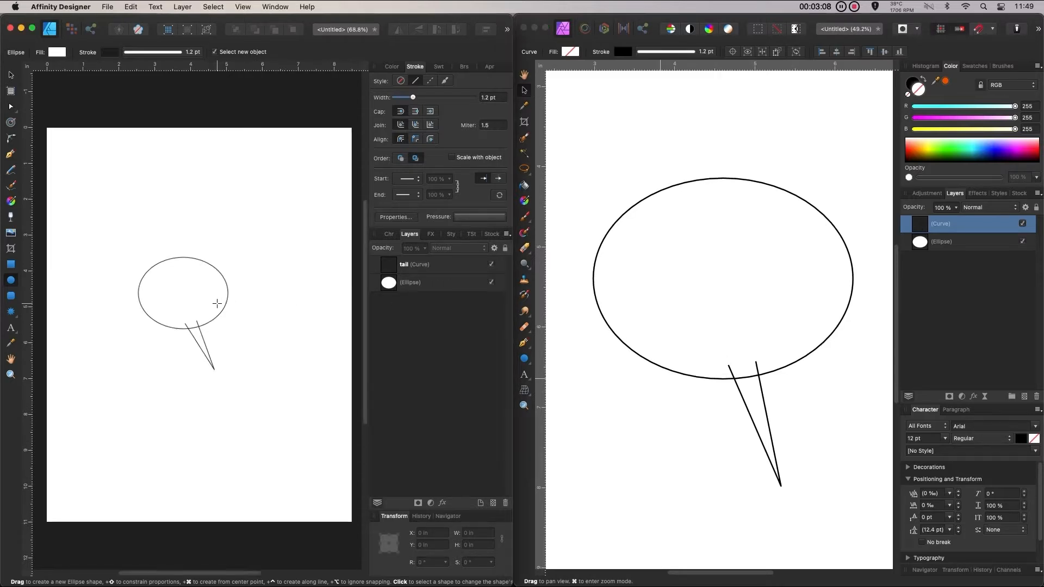
pyautogui.moveTo(218, 301); pyautogui.dragTo(282, 293)
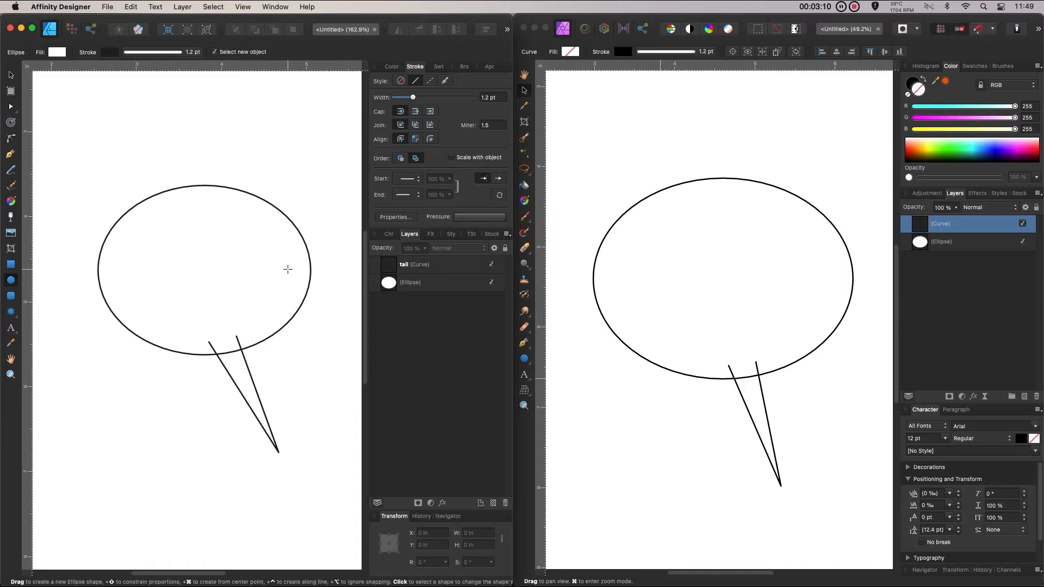
pyautogui.click(11, 74)
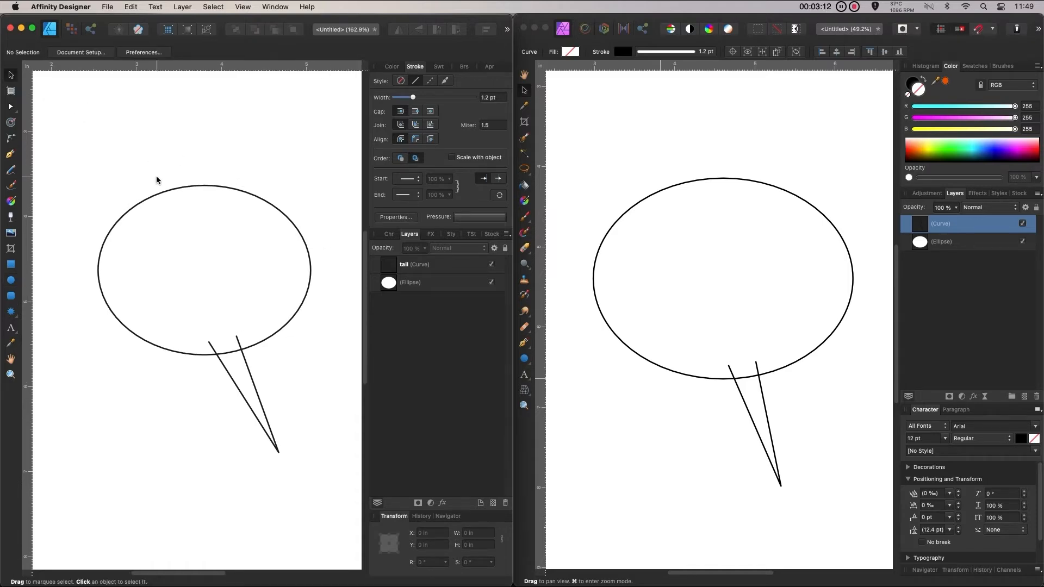
pyautogui.moveTo(94, 128); pyautogui.dragTo(333, 491)
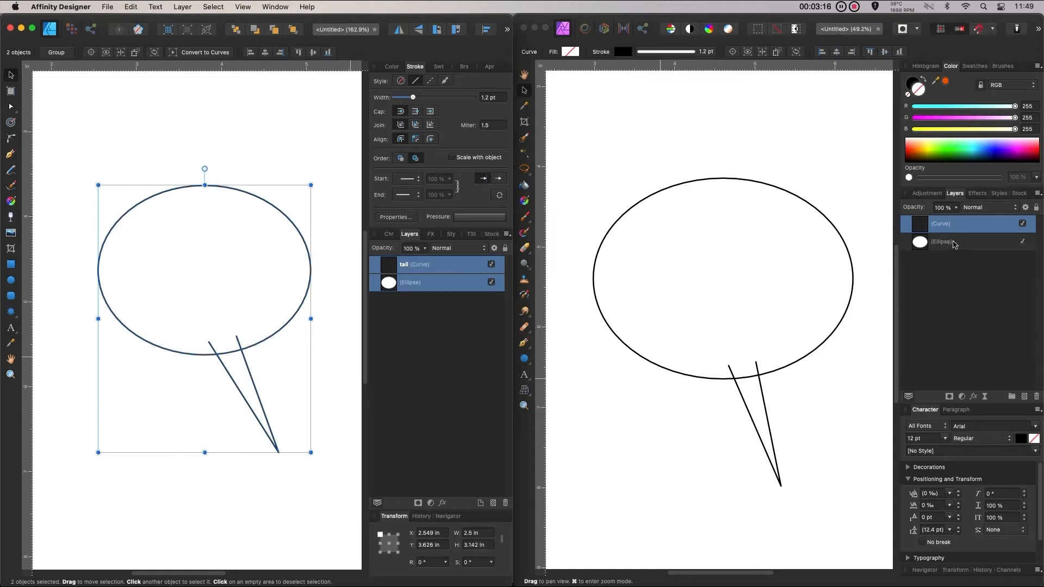
pyautogui.keyDown('shift'); pyautogui.click(954, 242); pyautogui.keyUp('shift')
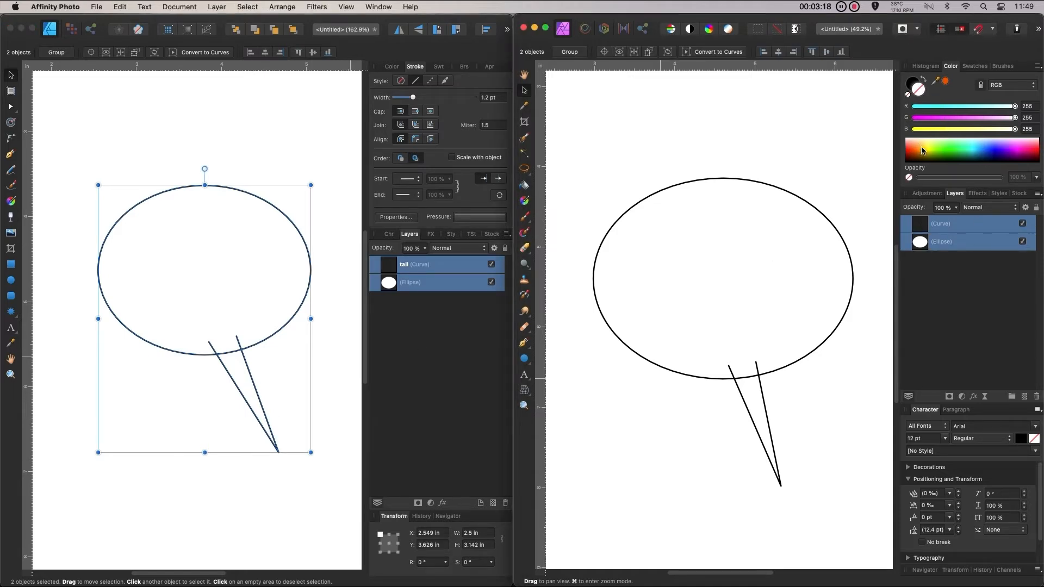
# Select only the ellipse in Affinity Designer, and add an empty pixel layer above the balloon in Affinity Photo.
pyautogui.click(283, 116)
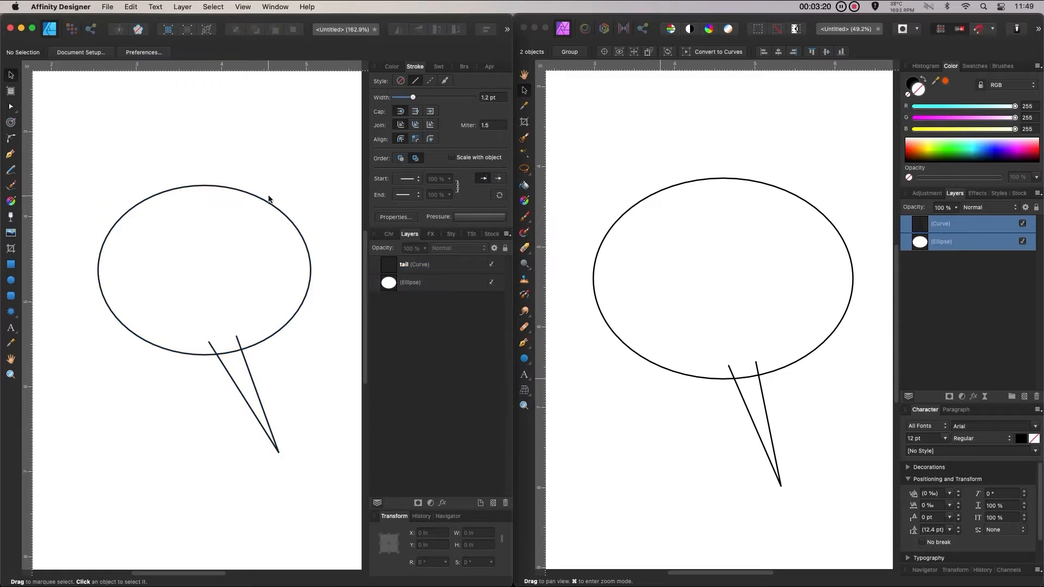
pyautogui.click(268, 205)
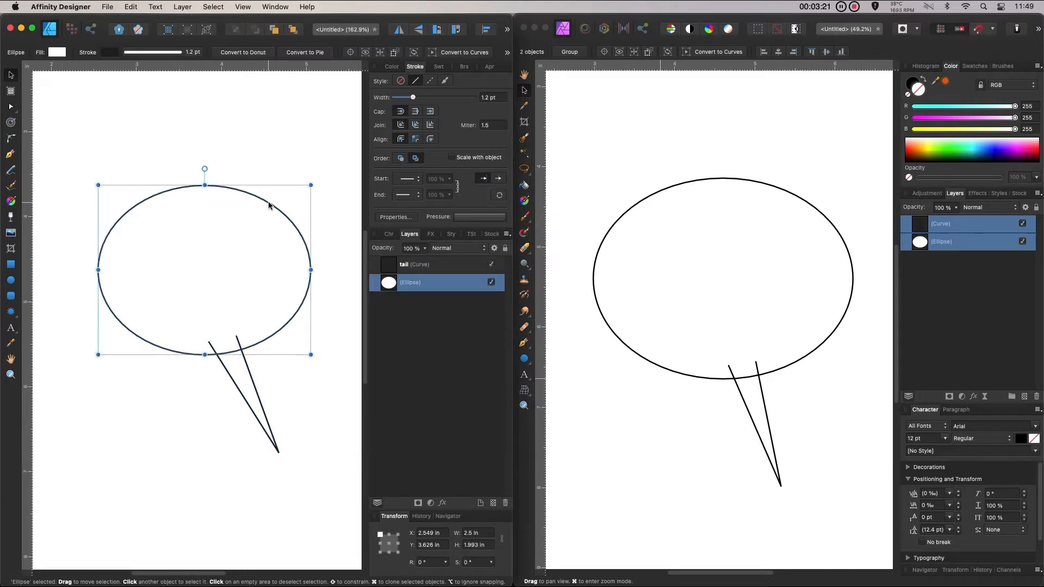
pyautogui.click(992, 336)
pyautogui.click(1024, 396)
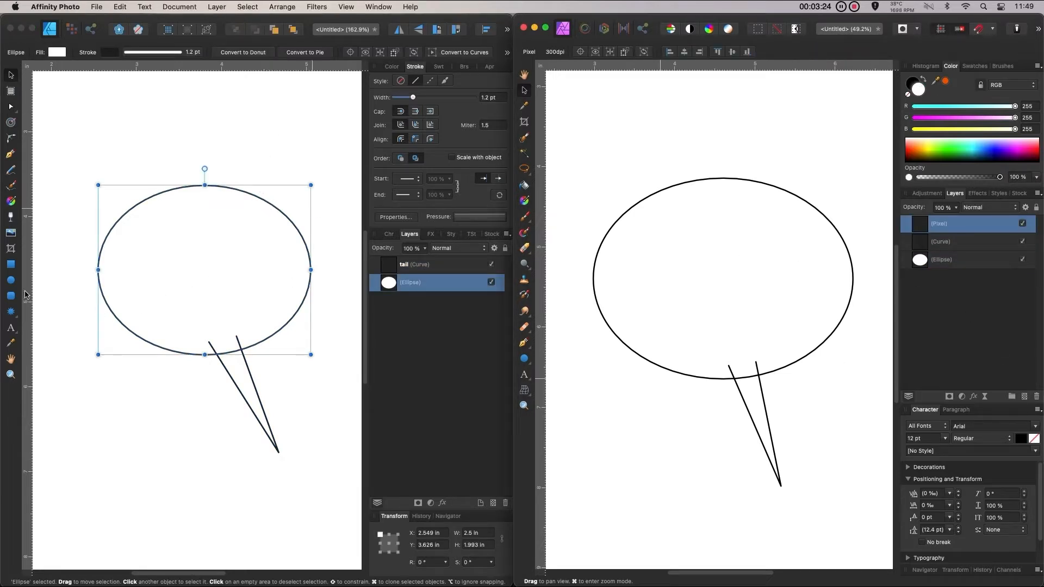
# Draw a white rectangle about 3.36 by 4.2 in over the ellipse in Affinity Designer.
pyautogui.click(10, 264)
pyautogui.moveTo(67, 138); pyautogui.dragTo(352, 494)
# Move the pixel layer beneath the ellipse in Affinity Photo, then choose blue (R 11, G 0, B 211) and swap the two colours.
pyautogui.moveTo(958, 229); pyautogui.dragTo(960, 276)
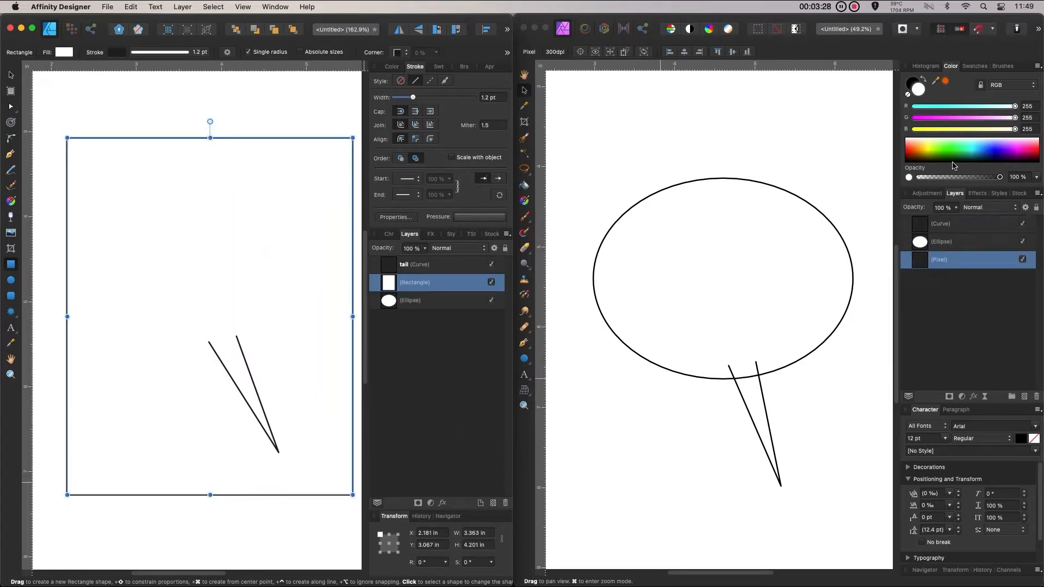
pyautogui.click(995, 152)
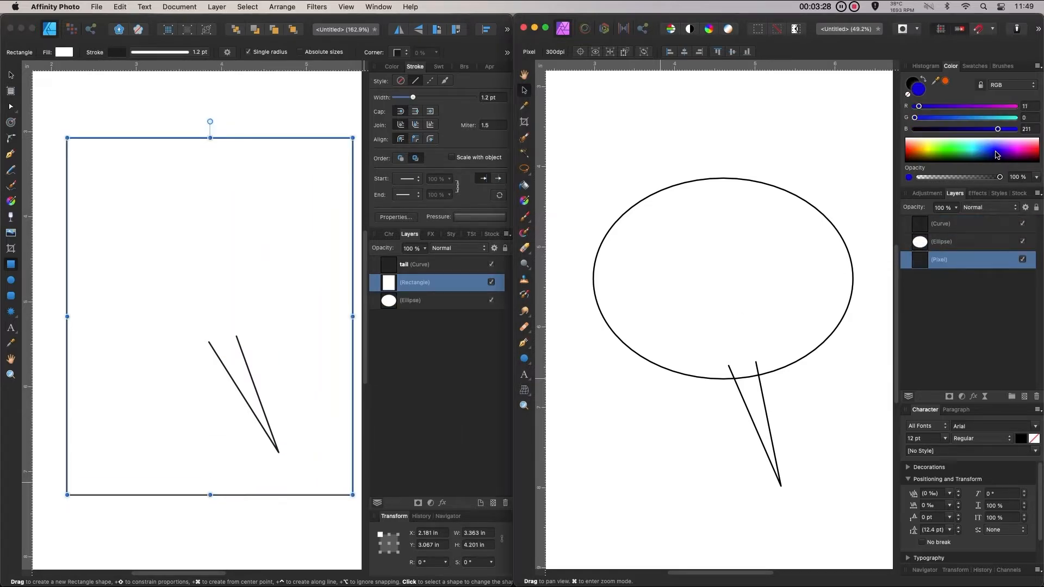
pyautogui.click(924, 79)
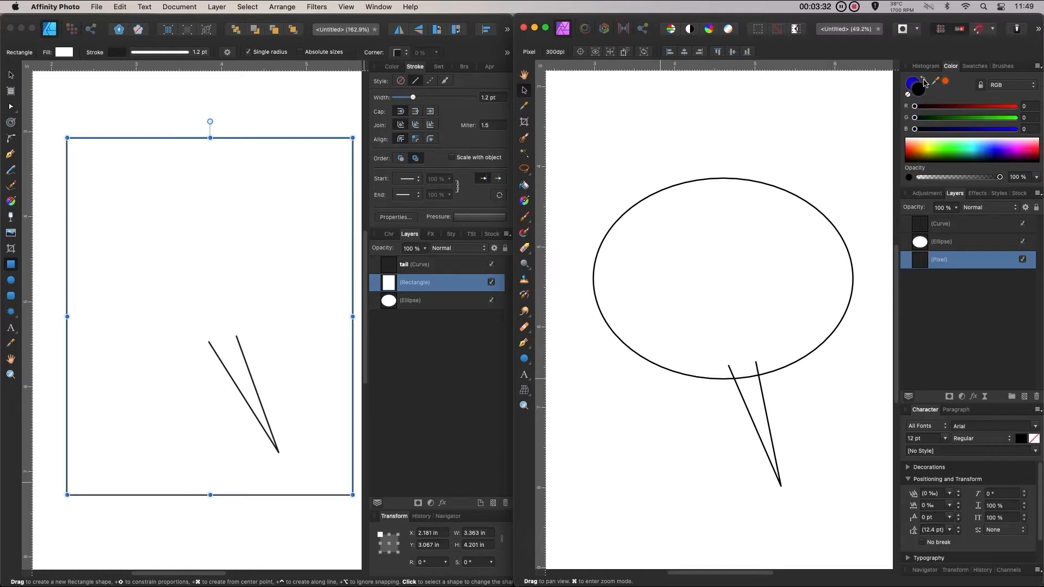
# Shift the rectangle about 0.12 in left and down in Affinity Designer, and set the active colour in Affinity Photo to white.
pyautogui.click(11, 76)
pyautogui.moveTo(183, 209)
pyautogui.mouseDown()
pyautogui.moveTo(135, 220)
pyautogui.moveTo(210, 217)
pyautogui.moveTo(176, 217)
pyautogui.mouseUp()
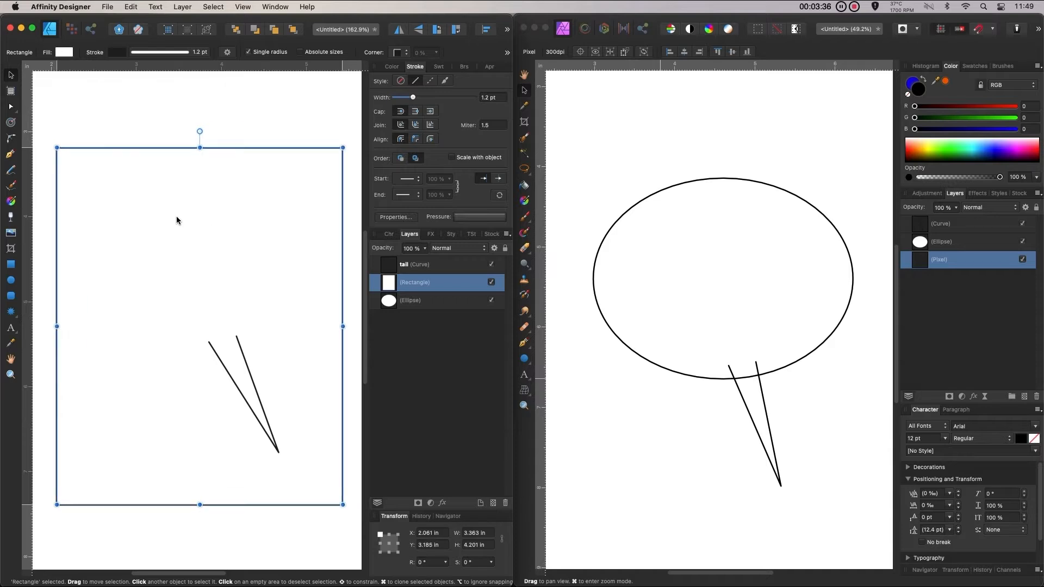
pyautogui.moveTo(932, 154); pyautogui.dragTo(907, 158)
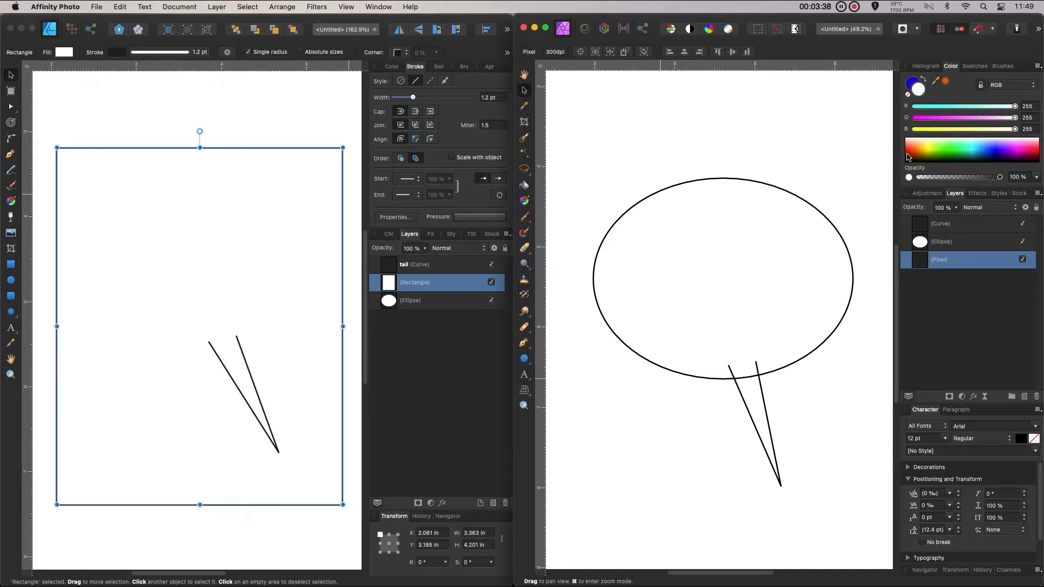
# Hide and show the ellipse and tail layers in turn in Affinity Photo to view each shape alone.
pyautogui.click(1022, 241)
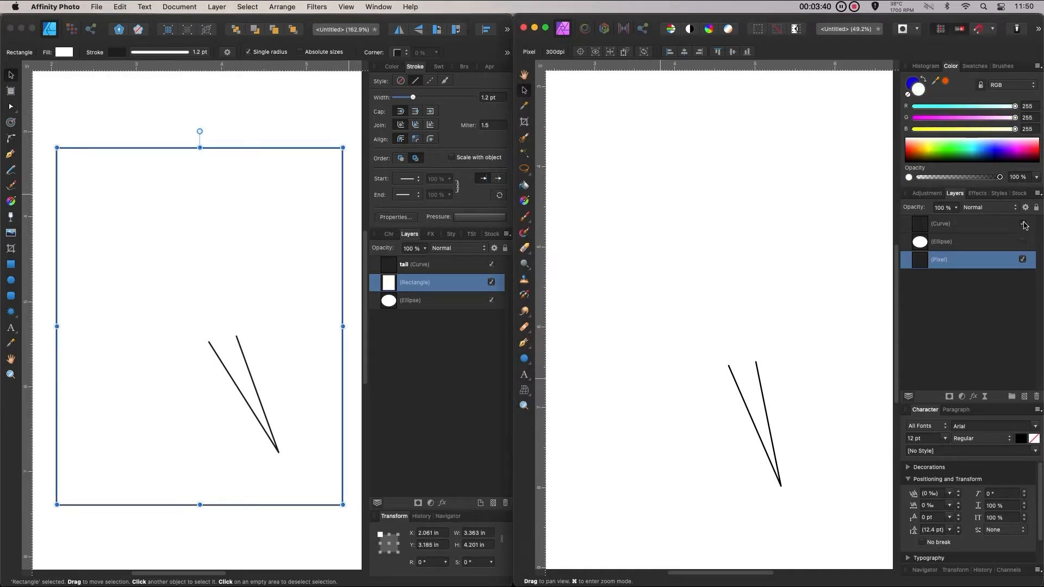
pyautogui.click(1022, 224)
pyautogui.click(1021, 241)
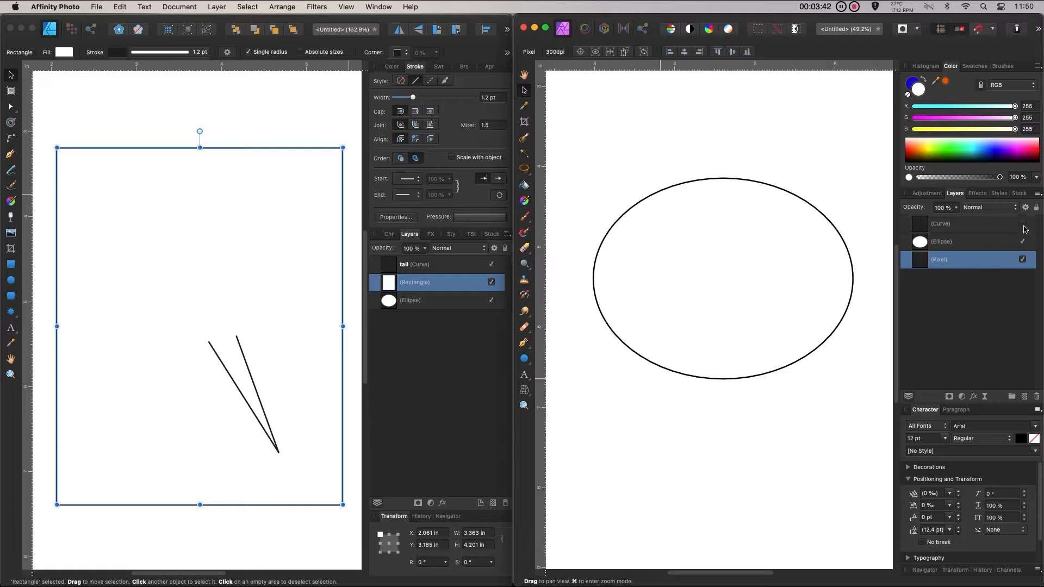
pyautogui.click(1022, 223)
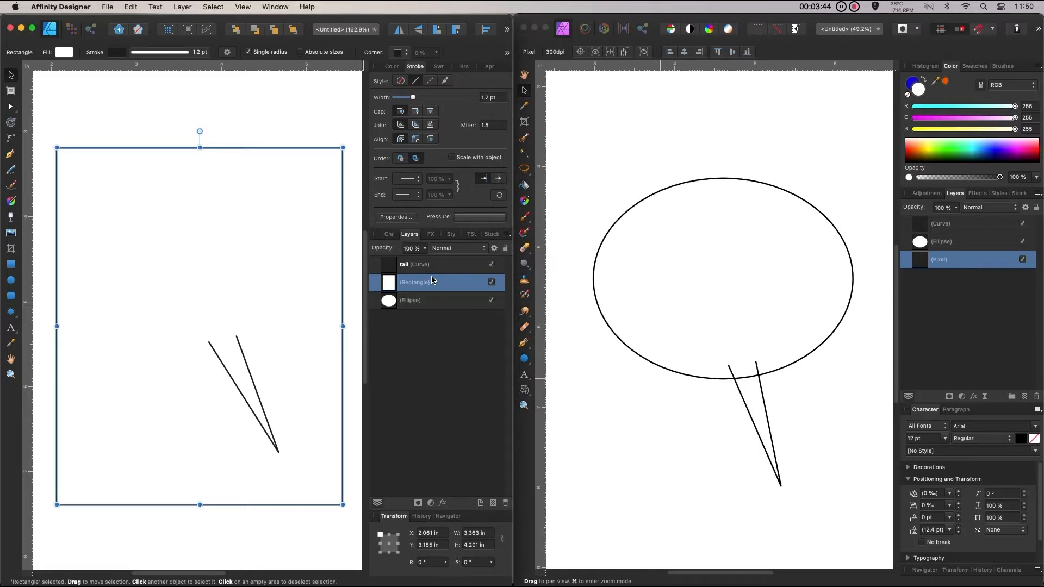
# Move the rectangle beneath the ellipse in Affinity Designer and give it a blue 3845FF fill with no stroke.
pyautogui.moveTo(432, 281); pyautogui.dragTo(431, 311)
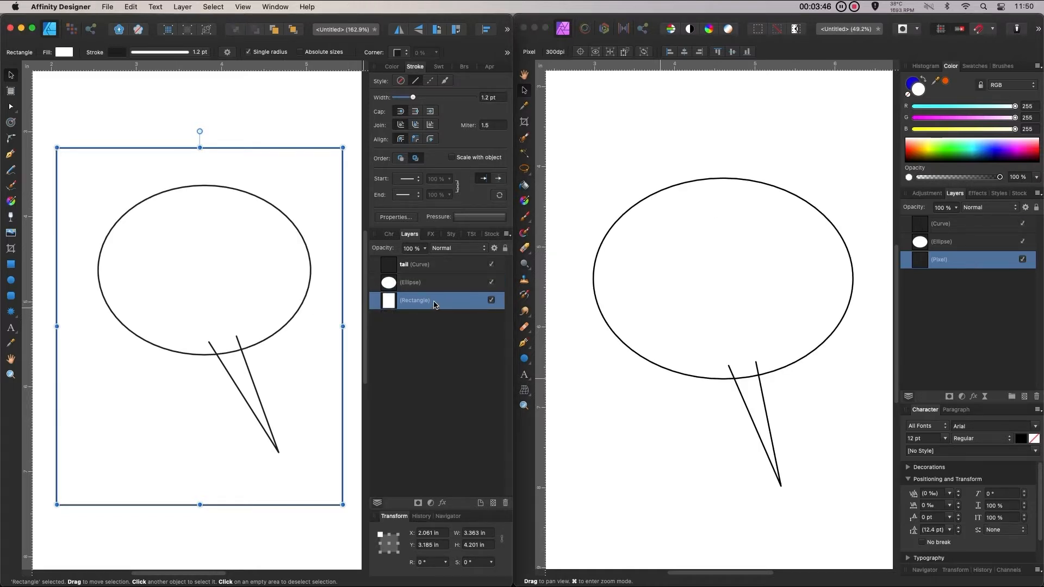
pyautogui.click(393, 68)
pyautogui.moveTo(449, 155); pyautogui.dragTo(460, 155)
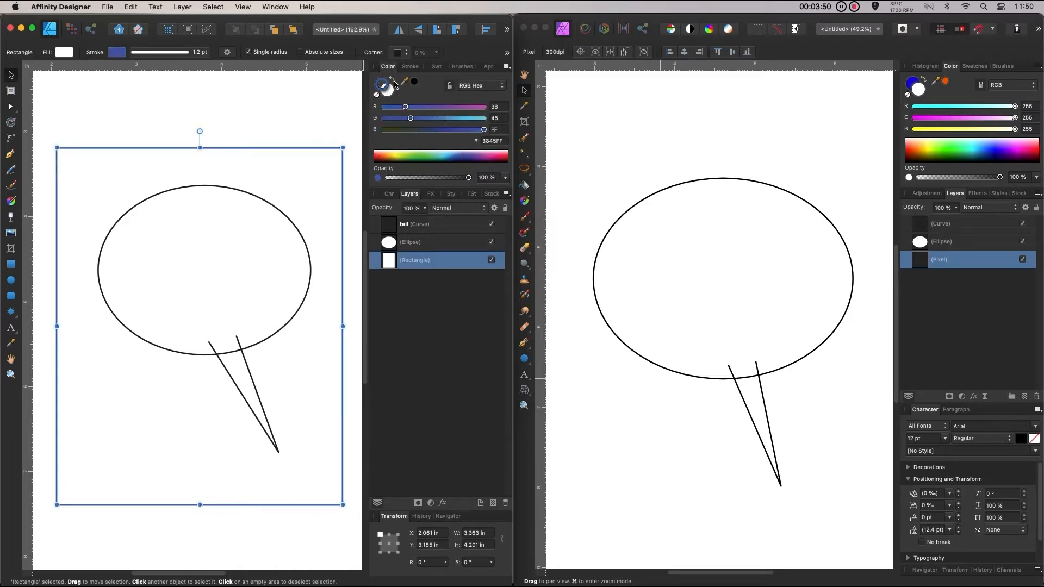
pyautogui.click(394, 81)
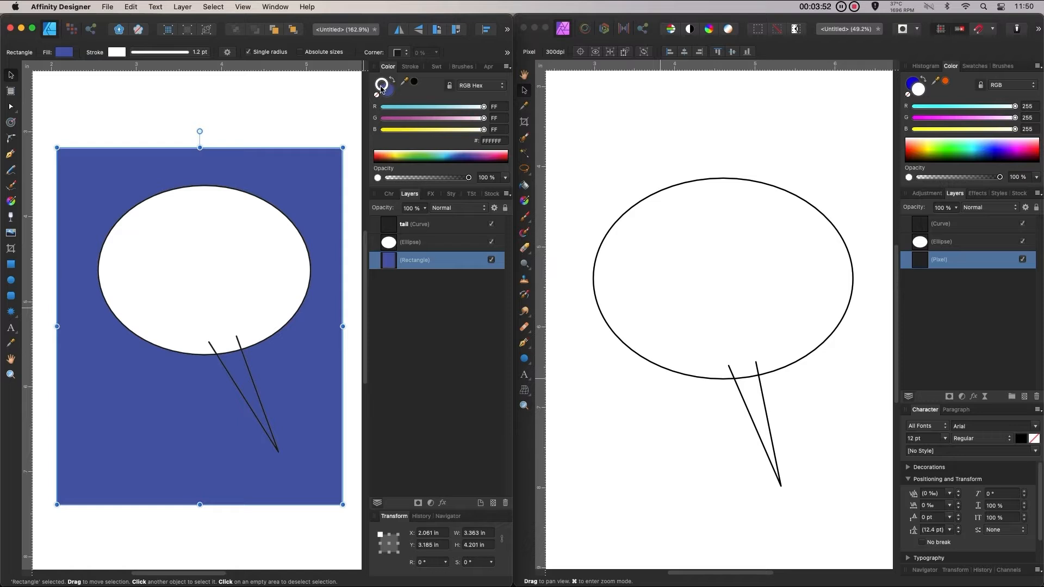
pyautogui.click(377, 94)
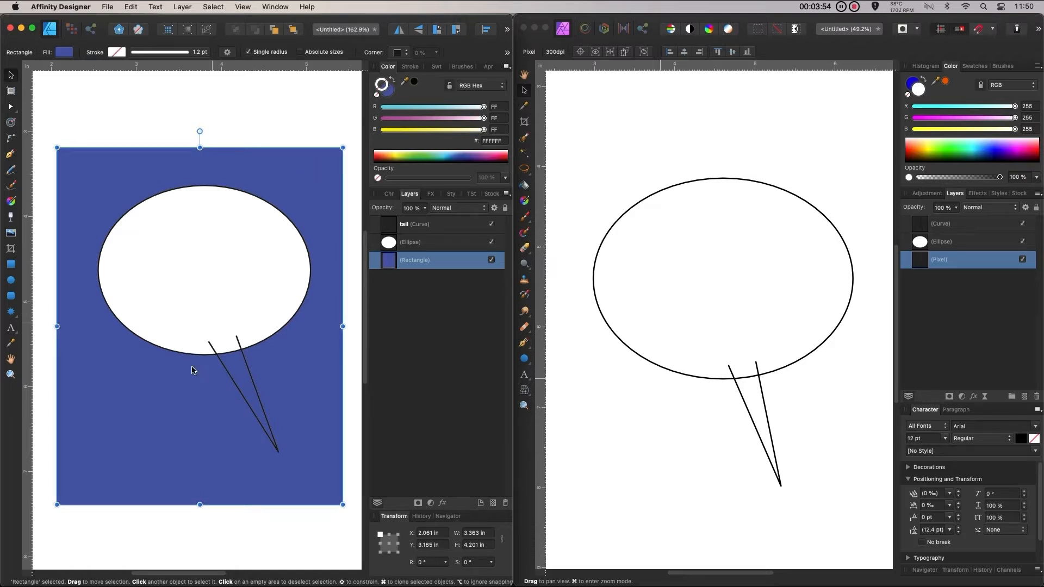
# Pull the tail away from the ellipse, then move it back so its open end overlaps the ellipse's lower edge.
pyautogui.click(211, 281)
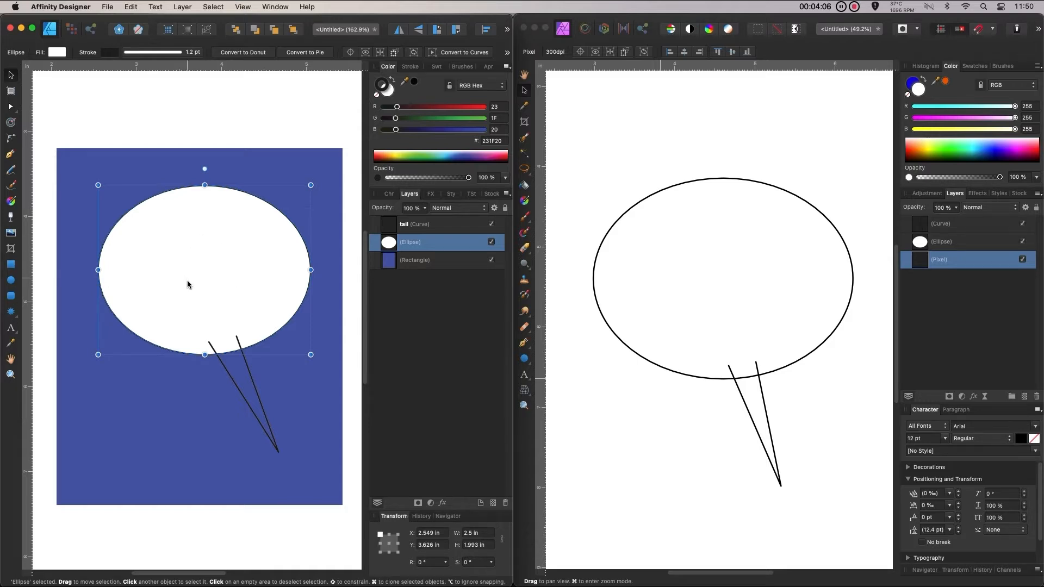
pyautogui.click(253, 419)
pyautogui.moveTo(253, 420); pyautogui.dragTo(270, 448)
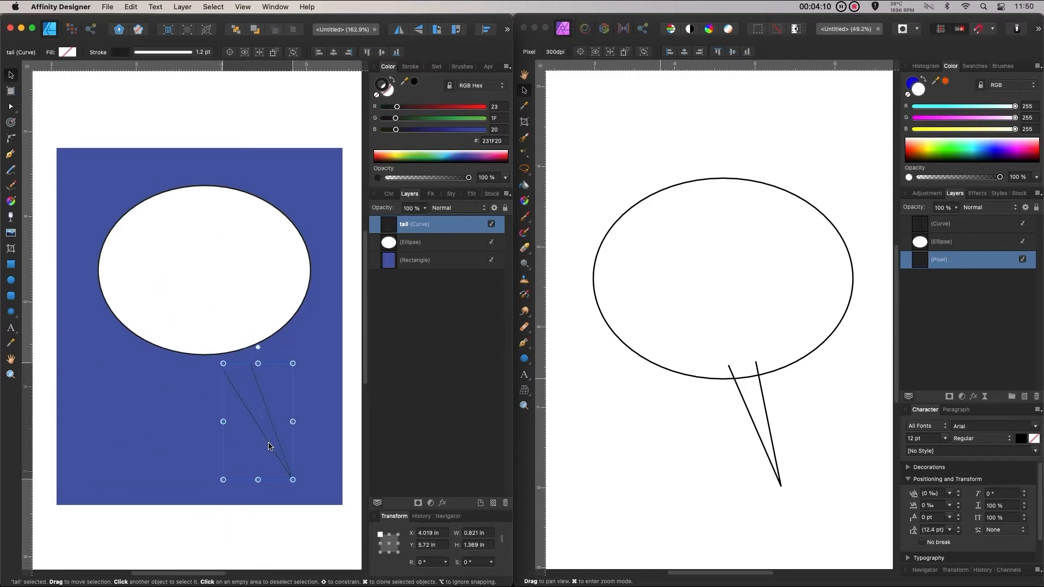
pyautogui.click(208, 140)
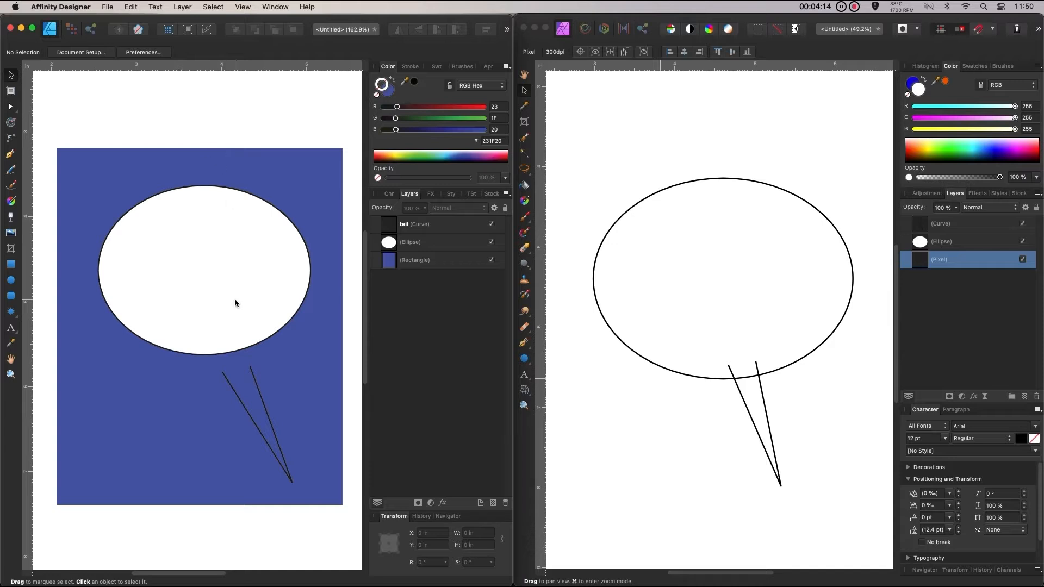
pyautogui.click(268, 415)
pyautogui.moveTo(267, 416); pyautogui.dragTo(262, 392)
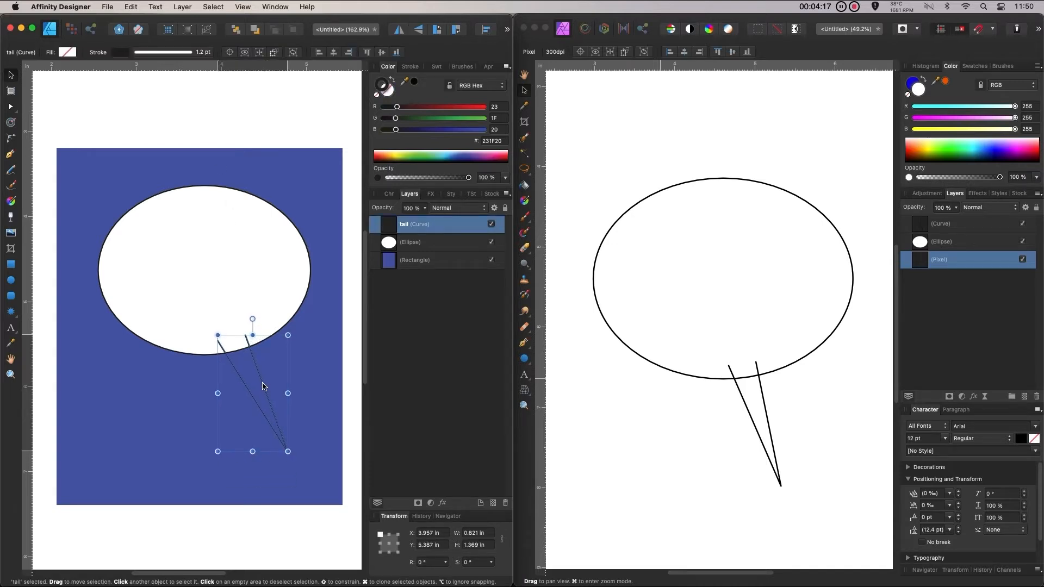
# Combine the tail and the ellipse into one compound and move it slightly left and up.
pyautogui.keyDown('shift'); pyautogui.click(232, 280); pyautogui.keyUp('shift')
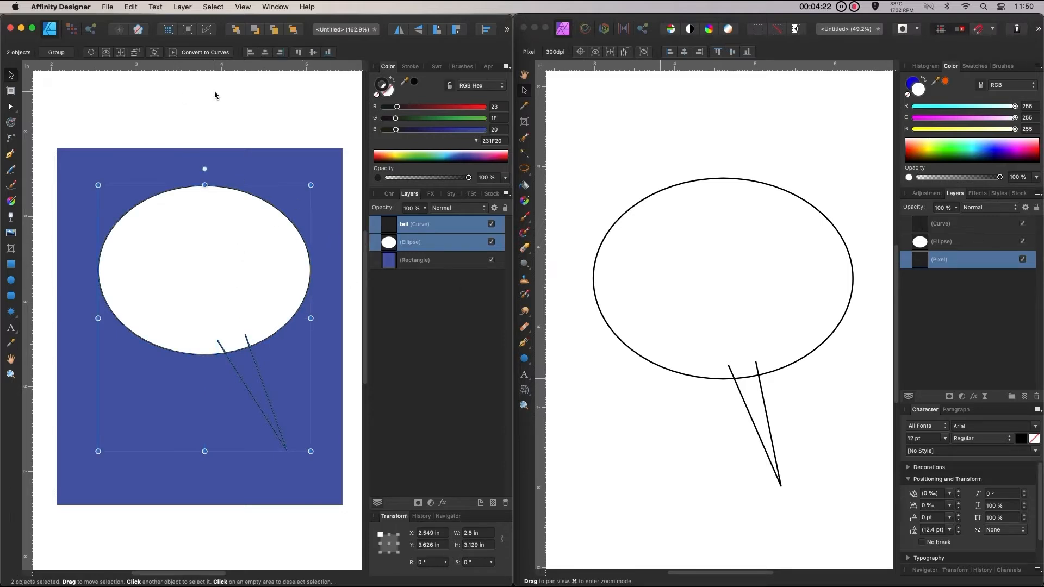
pyautogui.click(182, 7)
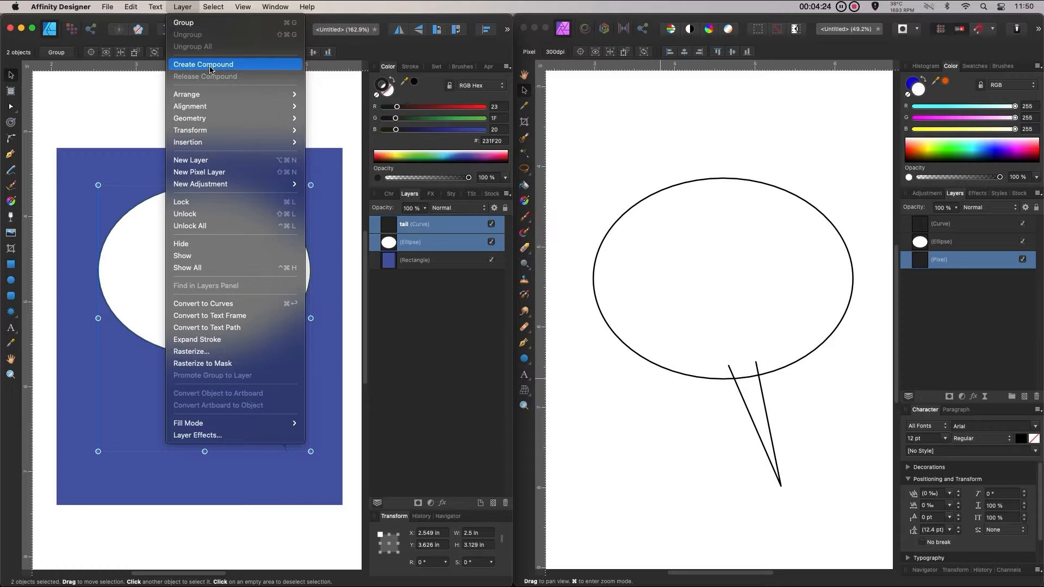
pyautogui.click(210, 69)
pyautogui.moveTo(229, 244)
pyautogui.mouseDown()
pyautogui.moveTo(217, 209)
pyautogui.moveTo(222, 276)
pyautogui.moveTo(223, 256)
pyautogui.mouseUp()
pyautogui.click(256, 113)
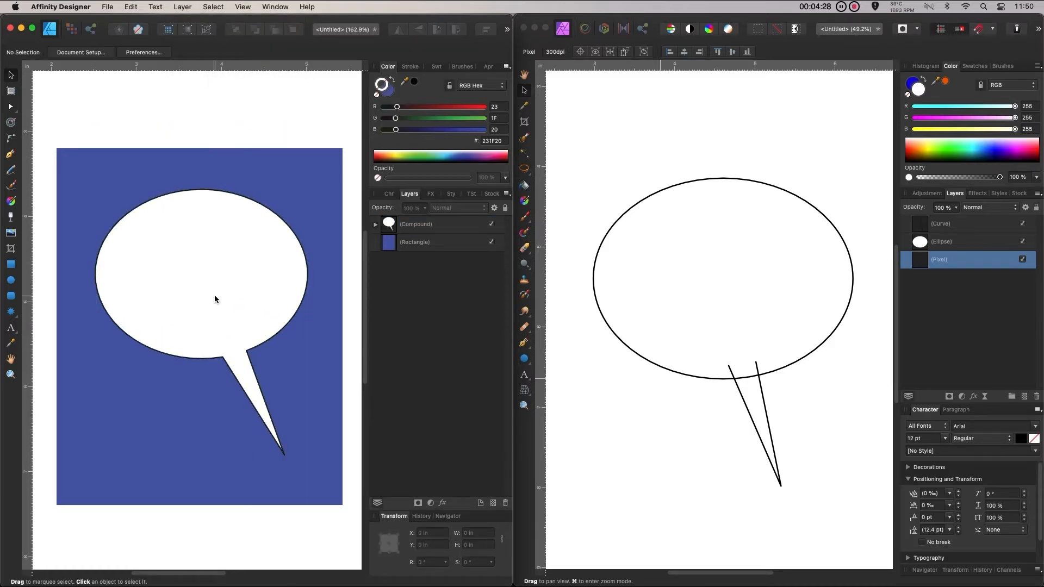
pyautogui.moveTo(214, 298)
pyautogui.mouseDown()
pyautogui.moveTo(207, 277)
pyautogui.moveTo(205, 292)
pyautogui.mouseUp()
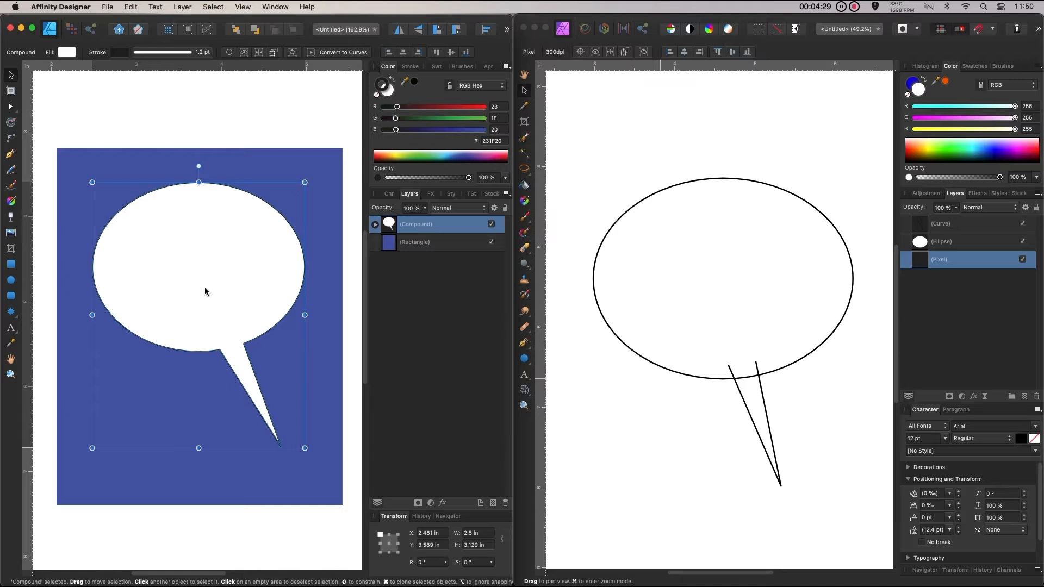
# Check the compound for editable nodes, then undo its moves and the compound itself.
pyautogui.click(11, 107)
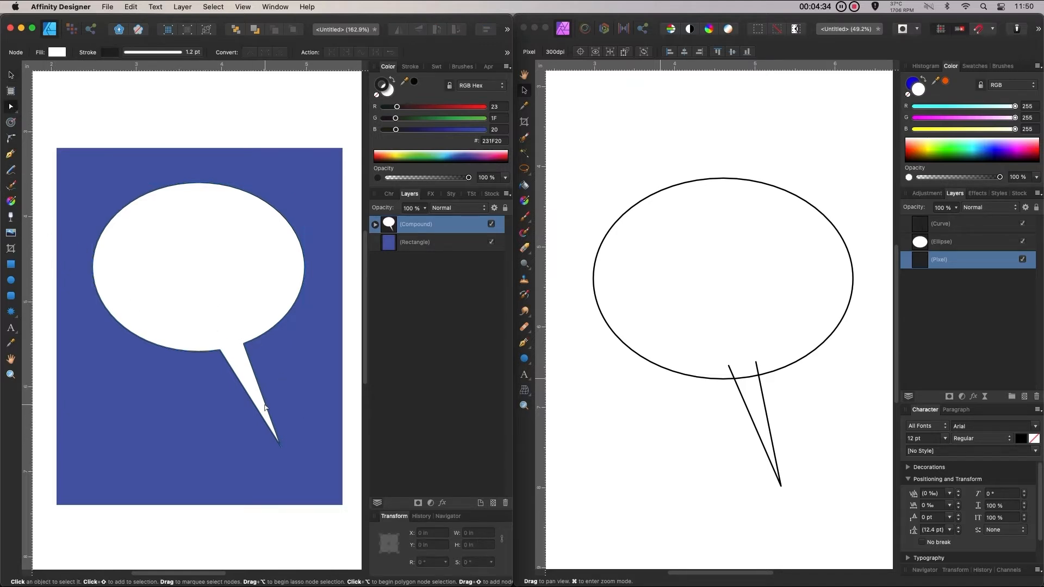
pyautogui.click(11, 75)
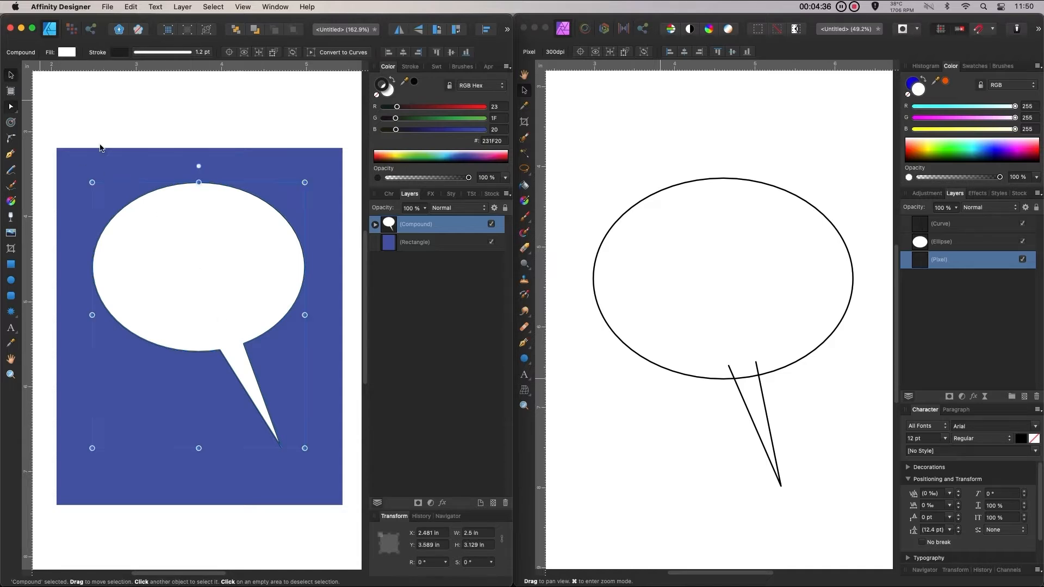
pyautogui.click(289, 112)
pyautogui.moveTo(221, 224); pyautogui.dragTo(224, 230)
pyautogui.press('super+z')
pyautogui.press('super+z')
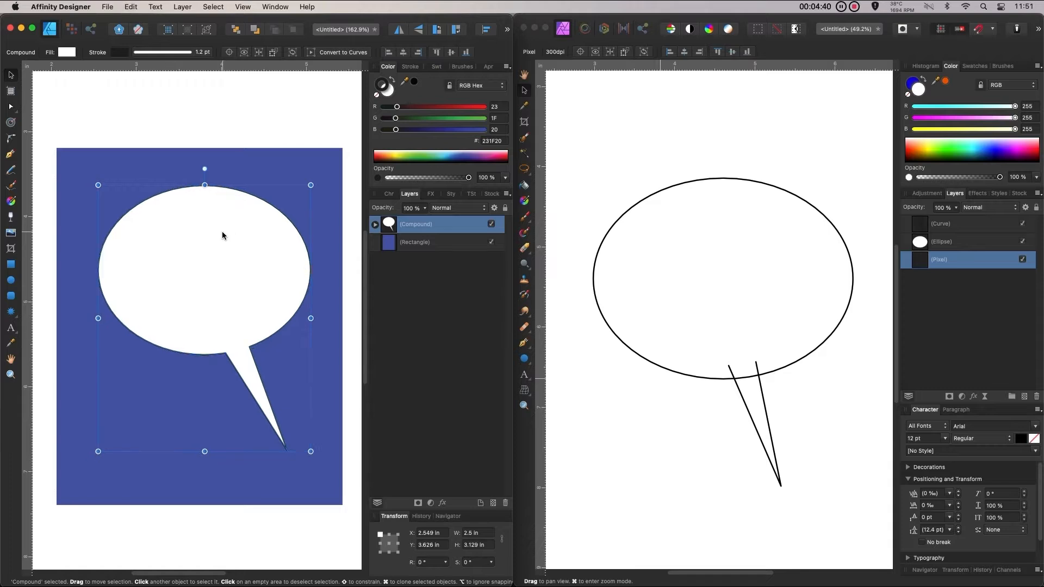
# Convert the ellipse to curves and combine it with the tail into a compound.
pyautogui.click(239, 239)
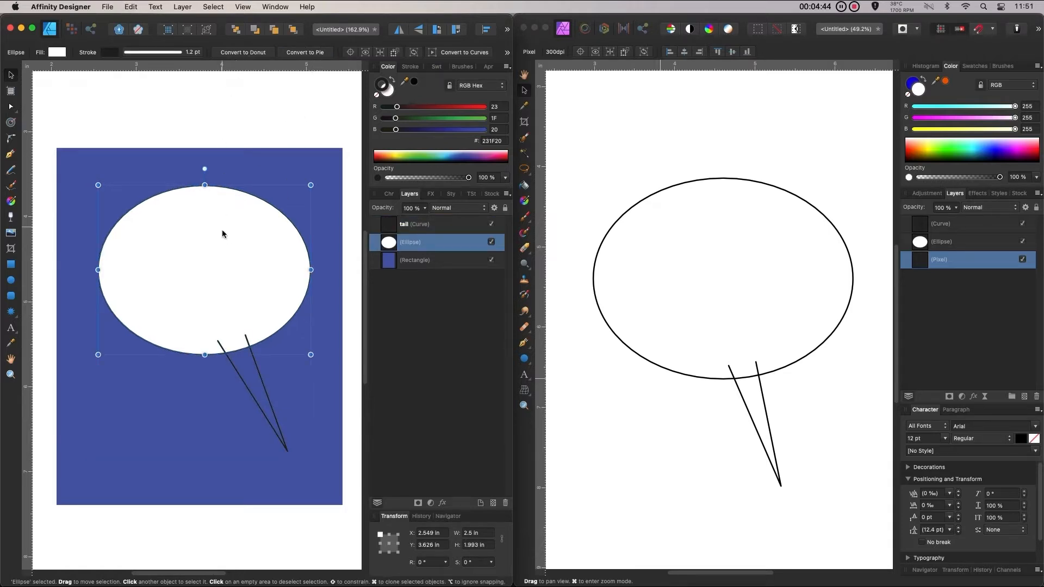
pyautogui.click(464, 56)
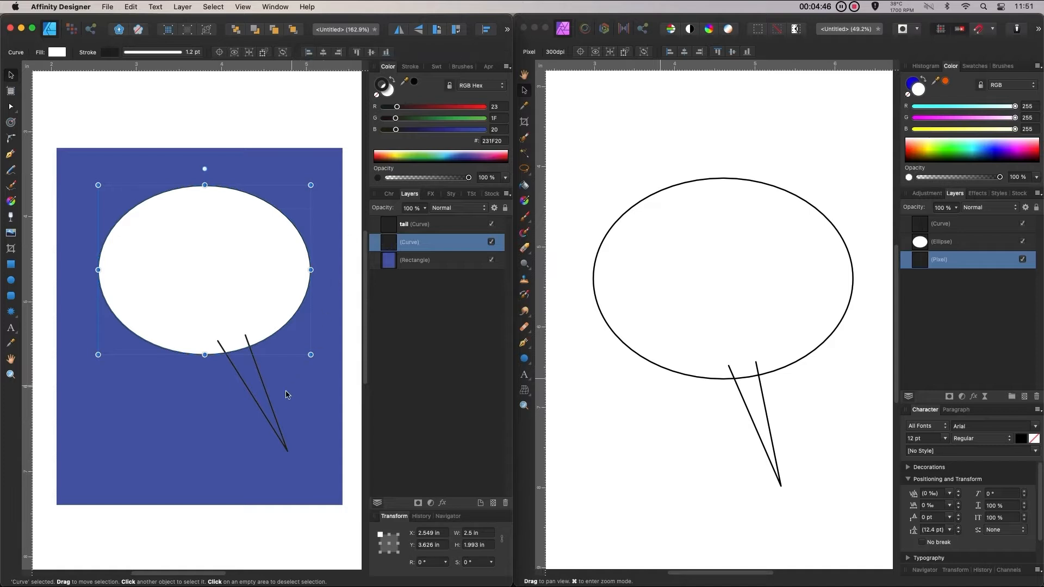
pyautogui.click(270, 403)
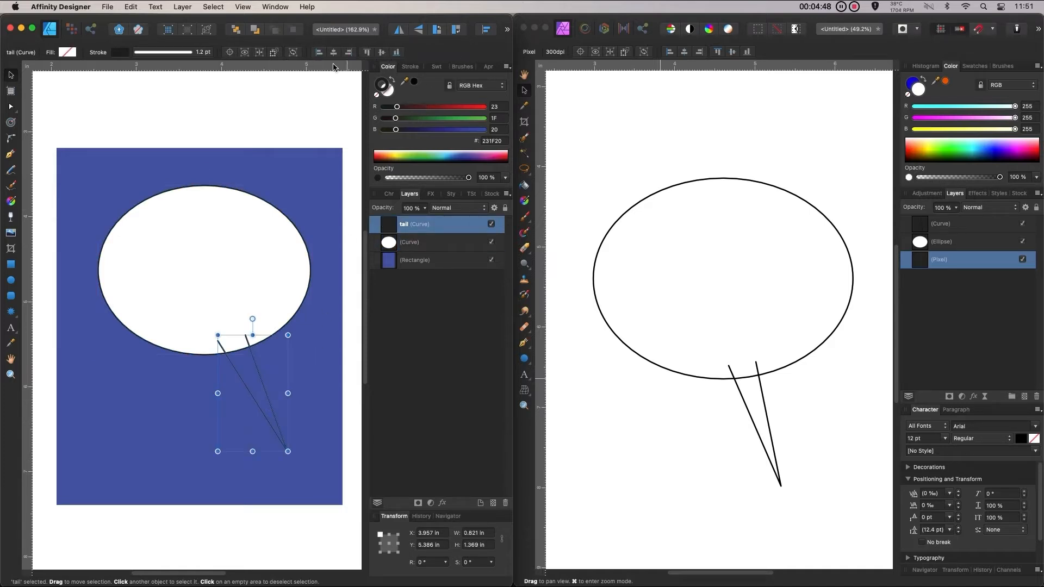
pyautogui.keyDown('shift'); pyautogui.click(218, 265); pyautogui.keyUp('shift')
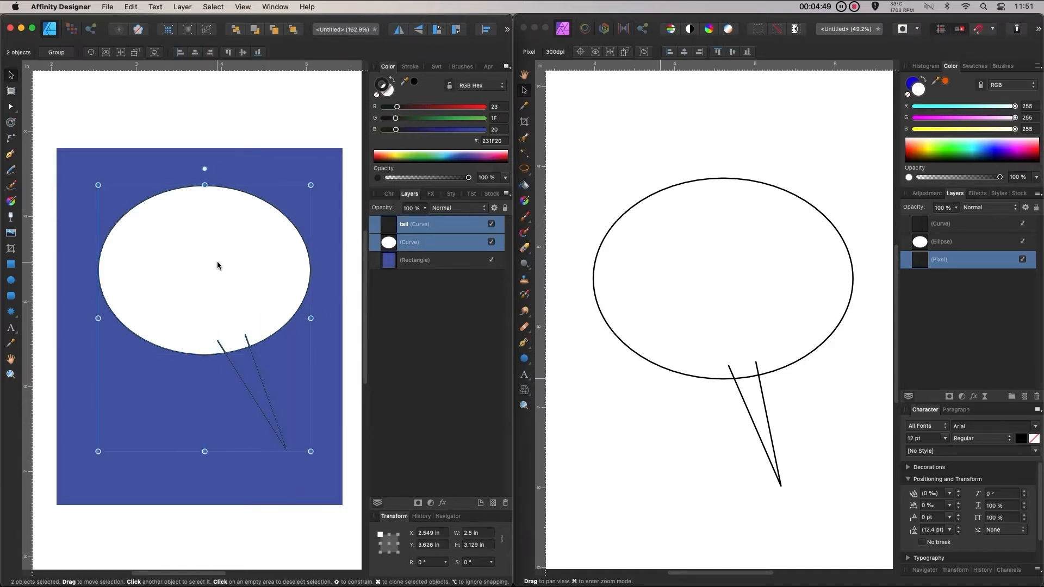
pyautogui.click(185, 7)
pyautogui.click(198, 65)
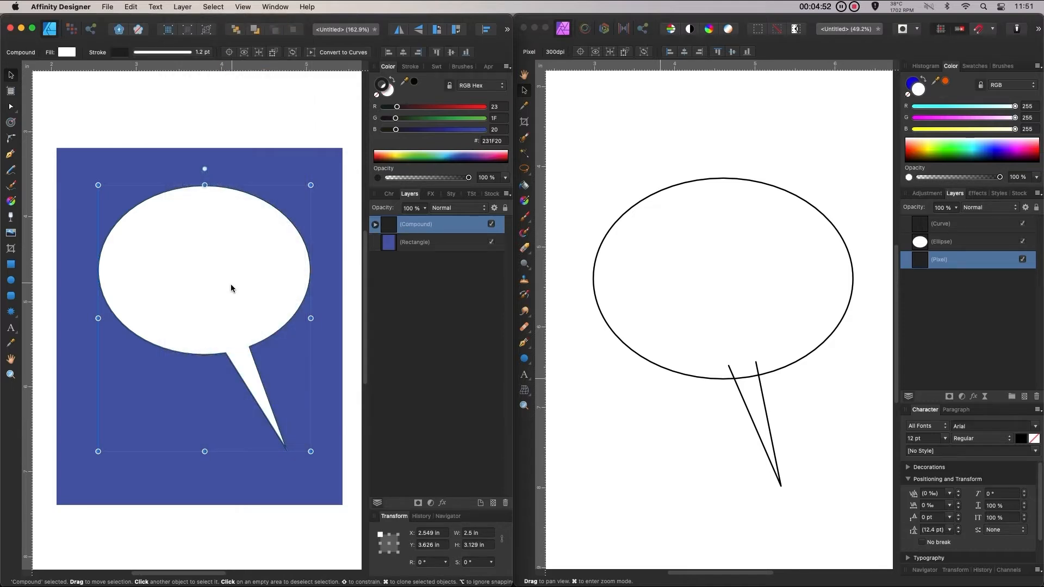
# Expand the compound layer and examine the nodes of its tail and balloon curves in turn.
pyautogui.click(11, 107)
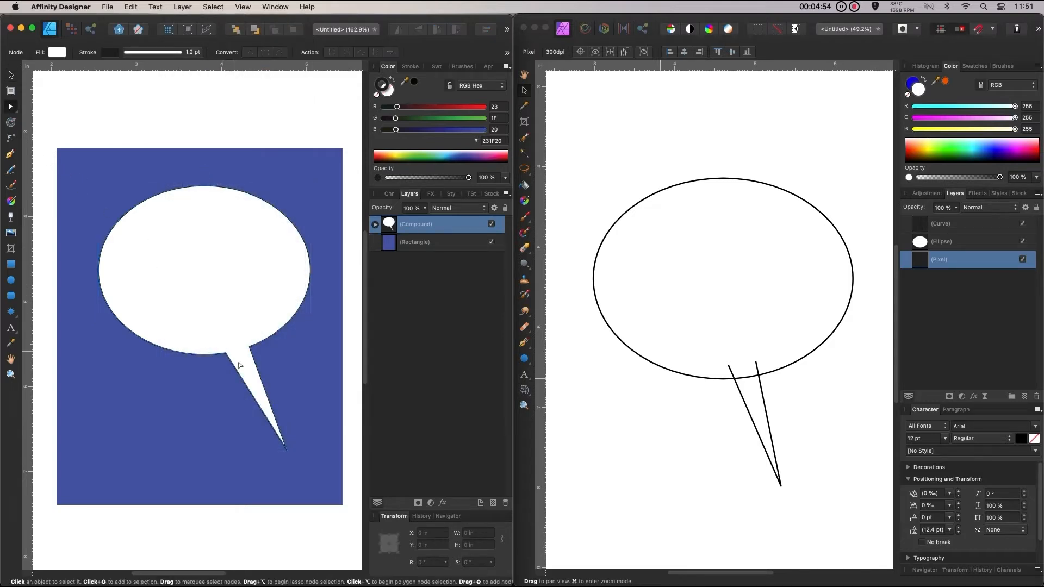
pyautogui.click(375, 225)
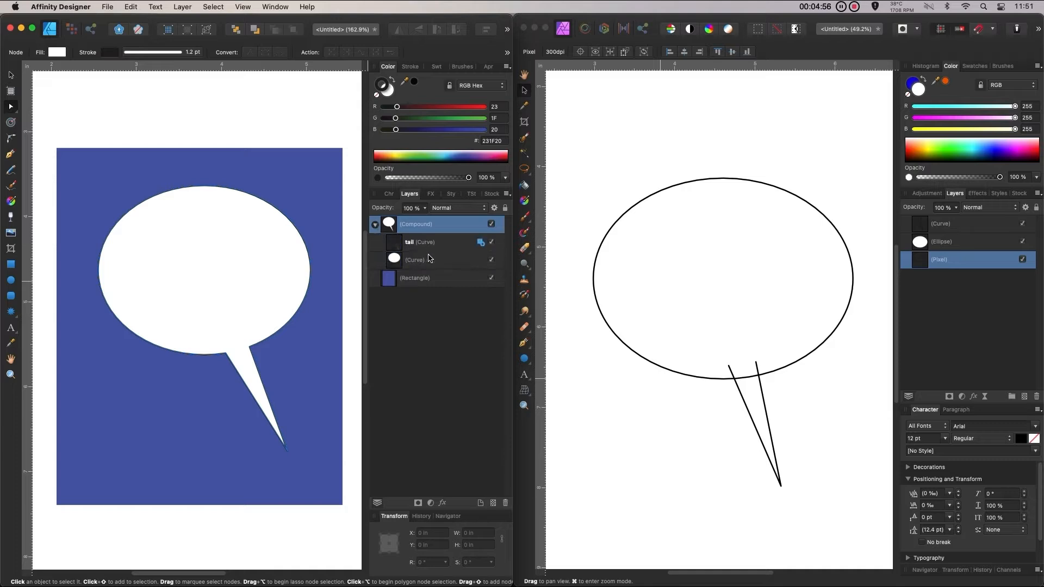
pyautogui.click(435, 243)
pyautogui.click(387, 227)
pyautogui.click(430, 249)
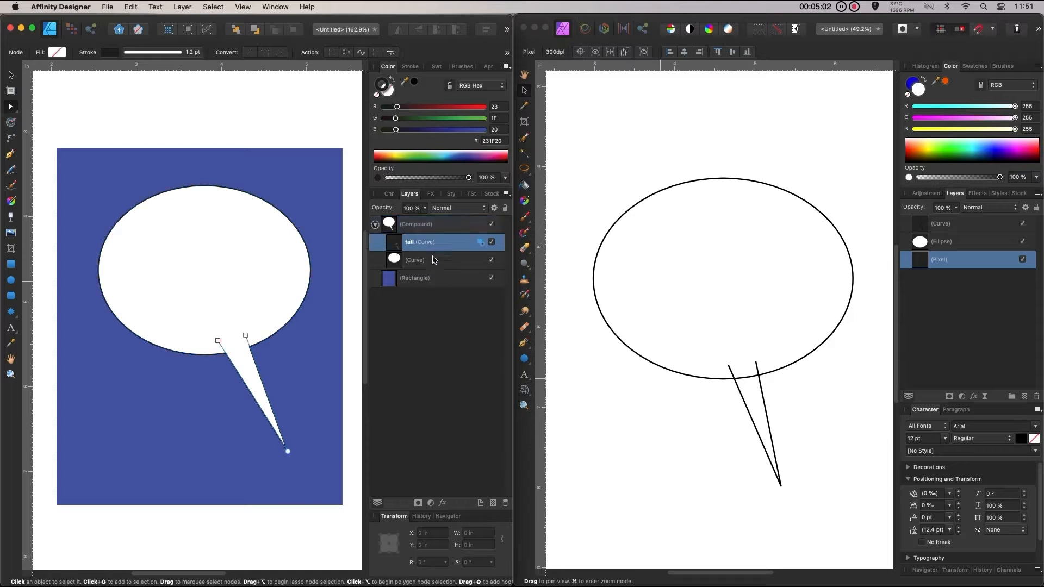
pyautogui.click(422, 264)
# Rotate the tail inside the compound to -41° and move it to the balloon's lower left edge.
pyautogui.click(457, 244)
pyautogui.press('v')
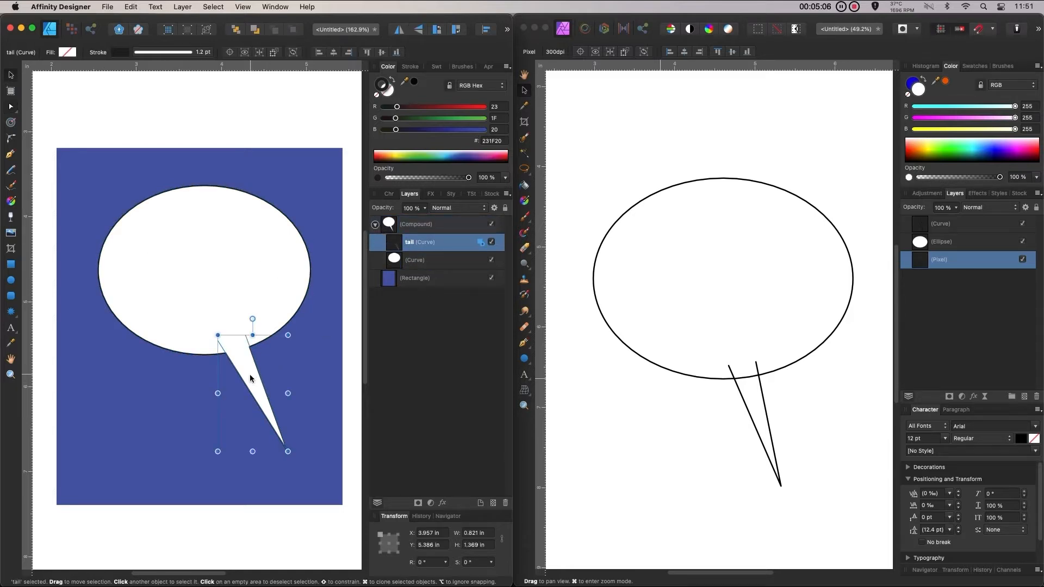
pyautogui.moveTo(239, 385); pyautogui.dragTo(206, 373)
pyautogui.moveTo(263, 324); pyautogui.dragTo(280, 365)
pyautogui.moveTo(216, 372); pyautogui.dragTo(171, 347)
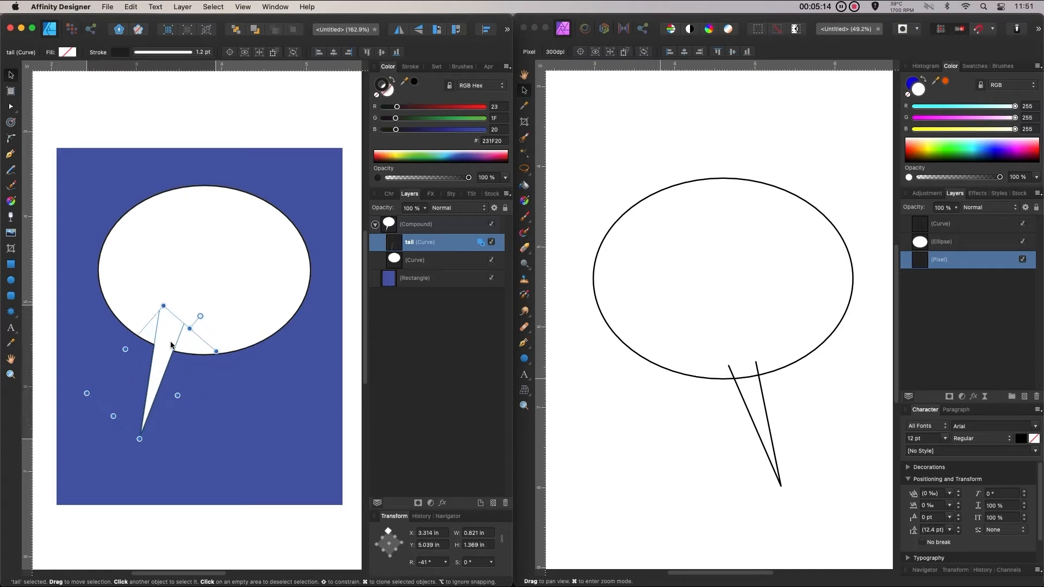
# Brush a wavy second tail about 0.64 by 0.97 in onto the balloon's lower right edge and shift it left.
pyautogui.click(12, 185)
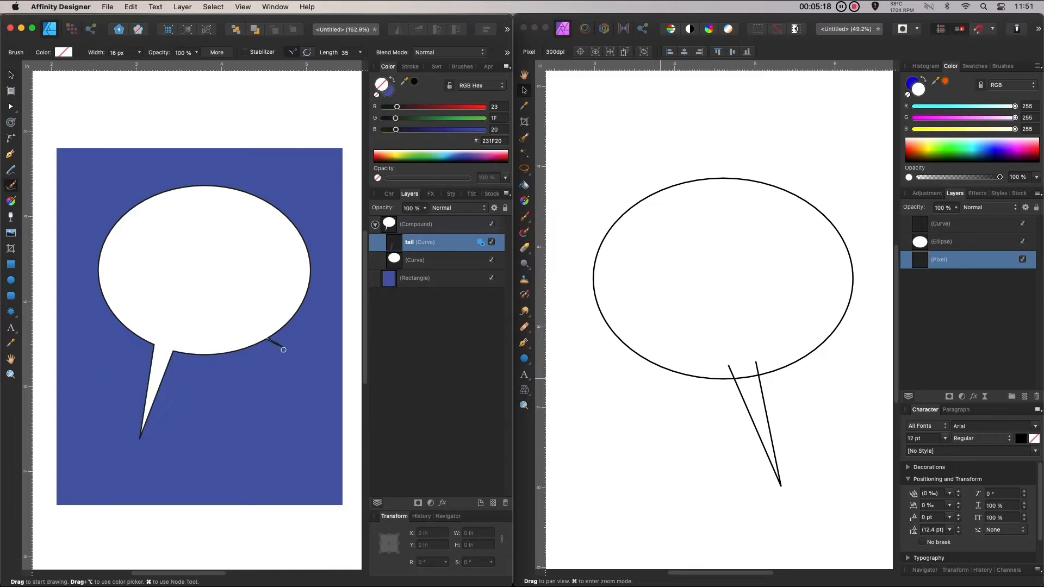
pyautogui.moveTo(283, 350)
pyautogui.mouseDown()
pyautogui.moveTo(293, 402)
pyautogui.moveTo(249, 339)
pyautogui.mouseUp()
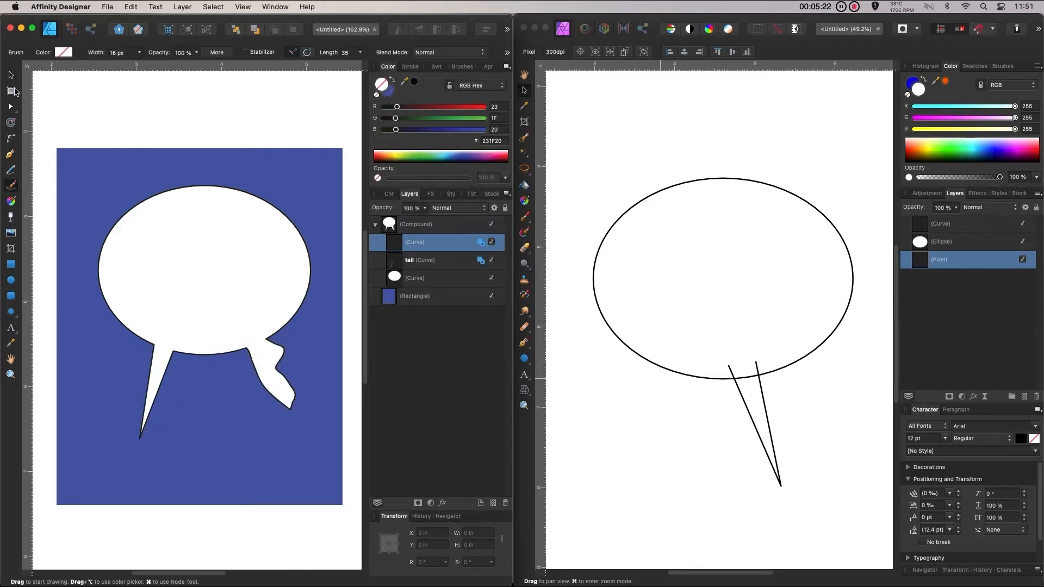
pyautogui.click(11, 74)
pyautogui.moveTo(270, 377)
pyautogui.mouseDown()
pyautogui.moveTo(234, 409)
pyautogui.moveTo(244, 372)
pyautogui.mouseUp()
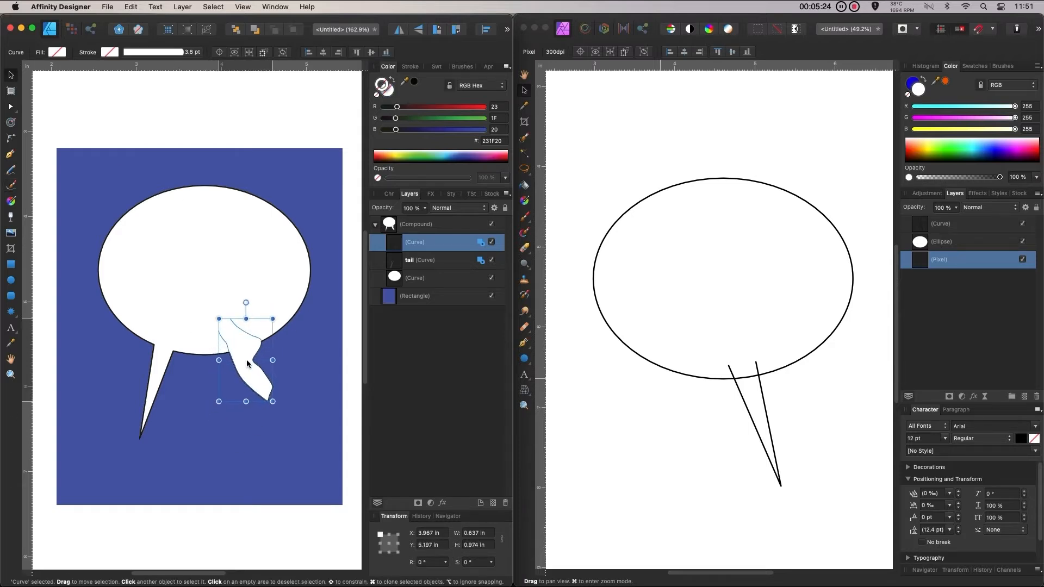
pyautogui.click(349, 400)
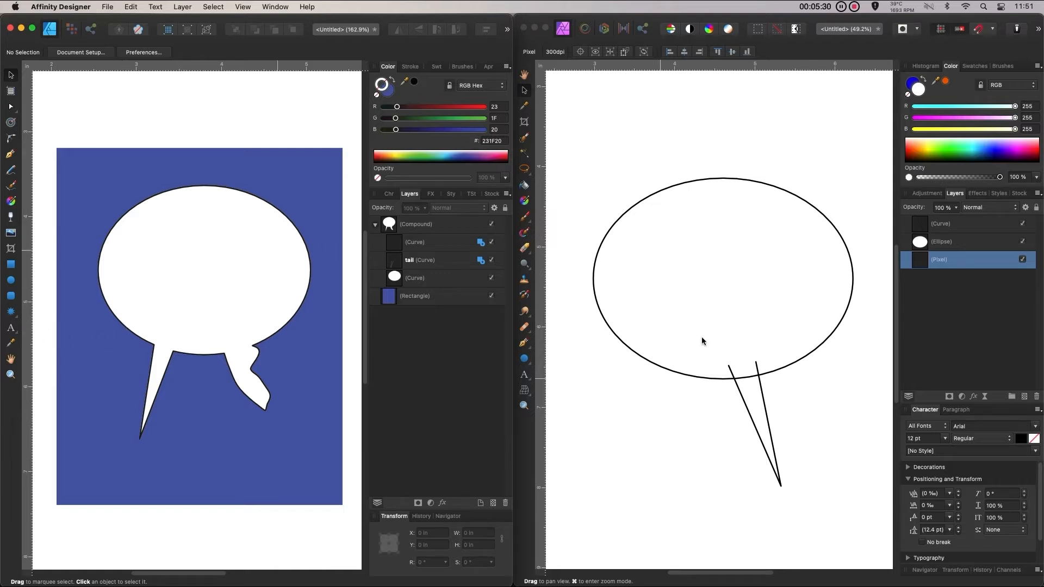
pyautogui.click(723, 367)
pyautogui.moveTo(743, 376); pyautogui.dragTo(735, 376)
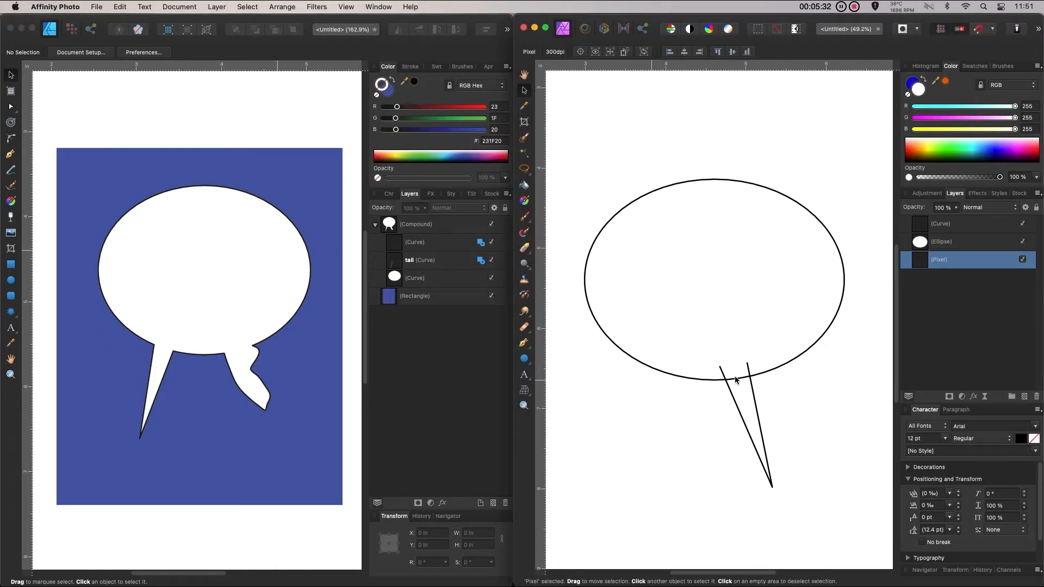
pyautogui.click(976, 243)
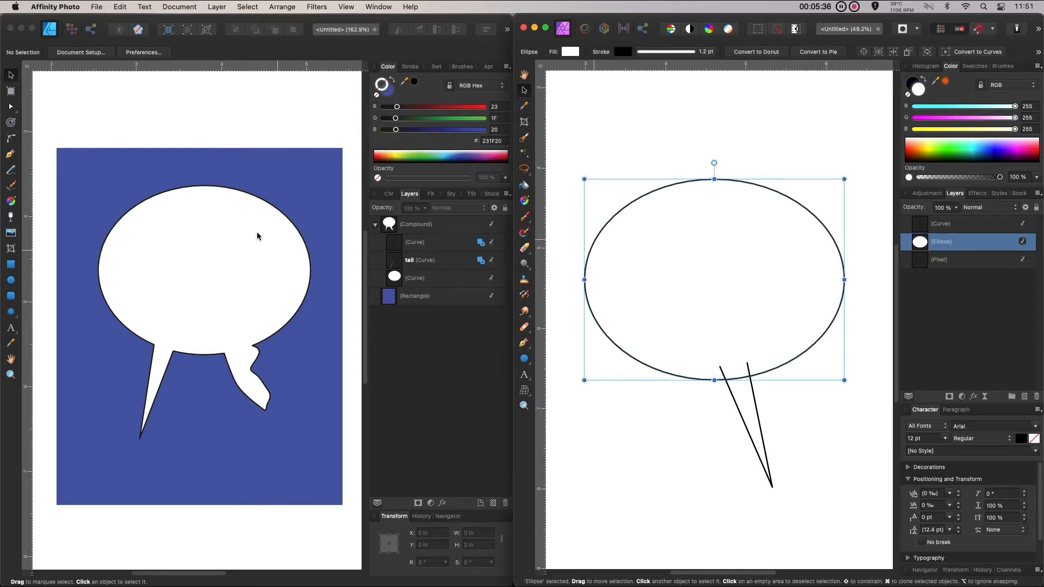
# Copy the blue rectangle from Affinity Designer into Affinity Photo, beneath the pixel layer, and position it behind the balloon.
pyautogui.click(303, 173)
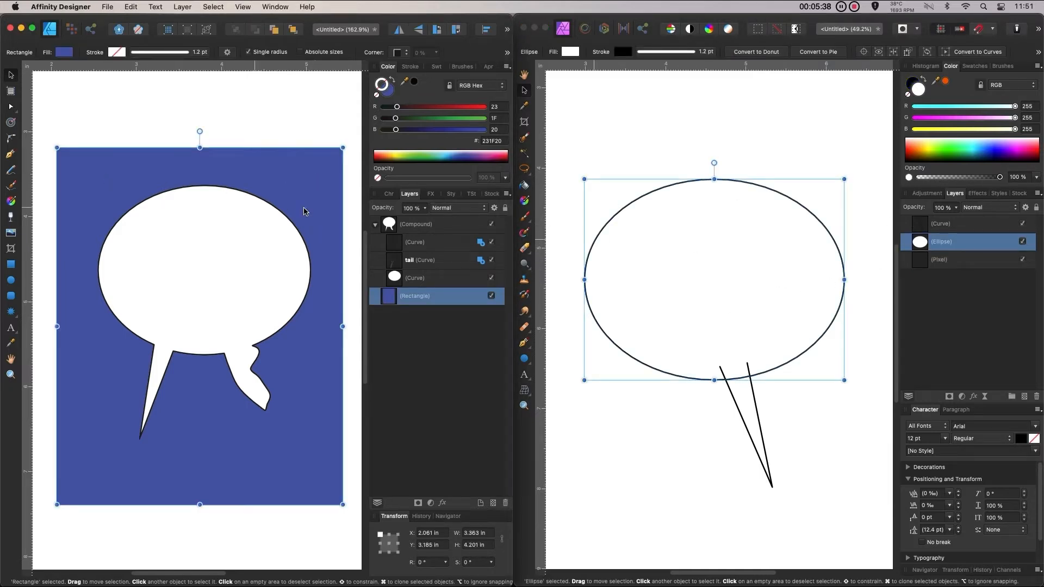
pyautogui.click(678, 457)
pyautogui.click(985, 272)
pyautogui.click(985, 264)
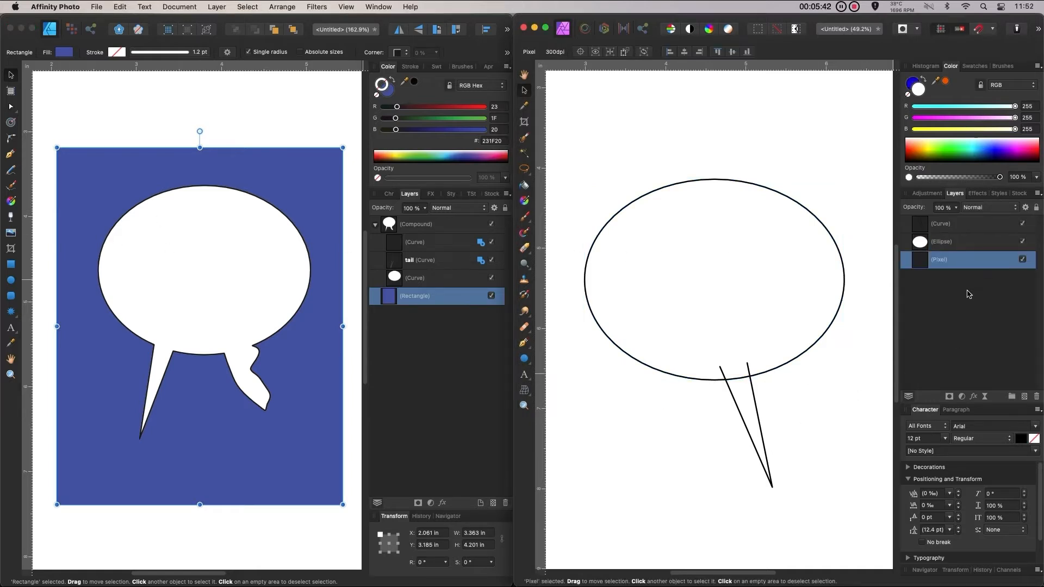
pyautogui.press('super+v')
pyautogui.moveTo(974, 273); pyautogui.dragTo(973, 292)
pyautogui.moveTo(606, 366); pyautogui.dragTo(684, 429)
# Narrow the ellipse in Affinity Photo so blue shows on both of its sides.
pyautogui.click(795, 284)
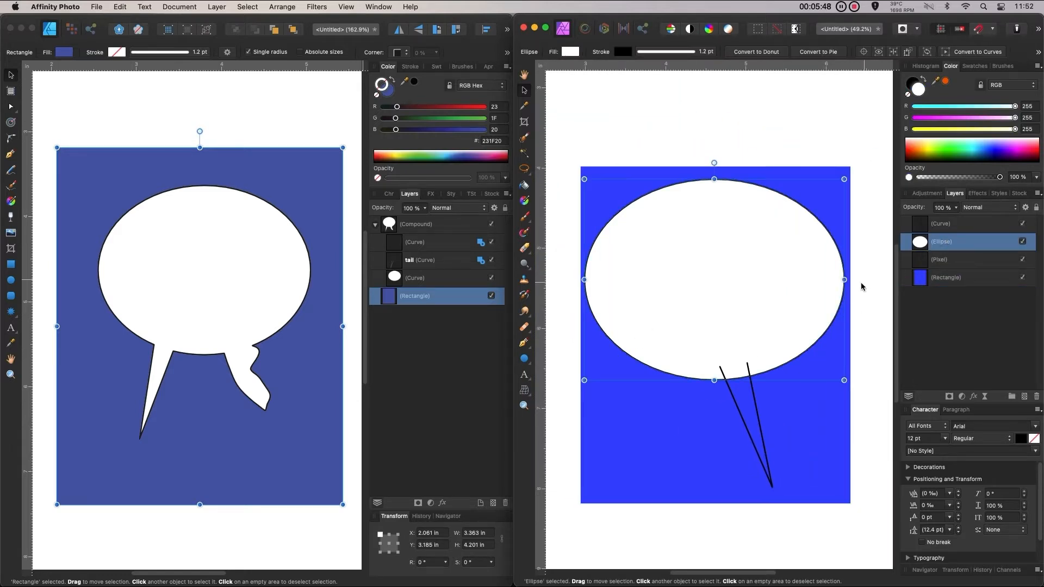
pyautogui.moveTo(843, 280); pyautogui.dragTo(752, 285)
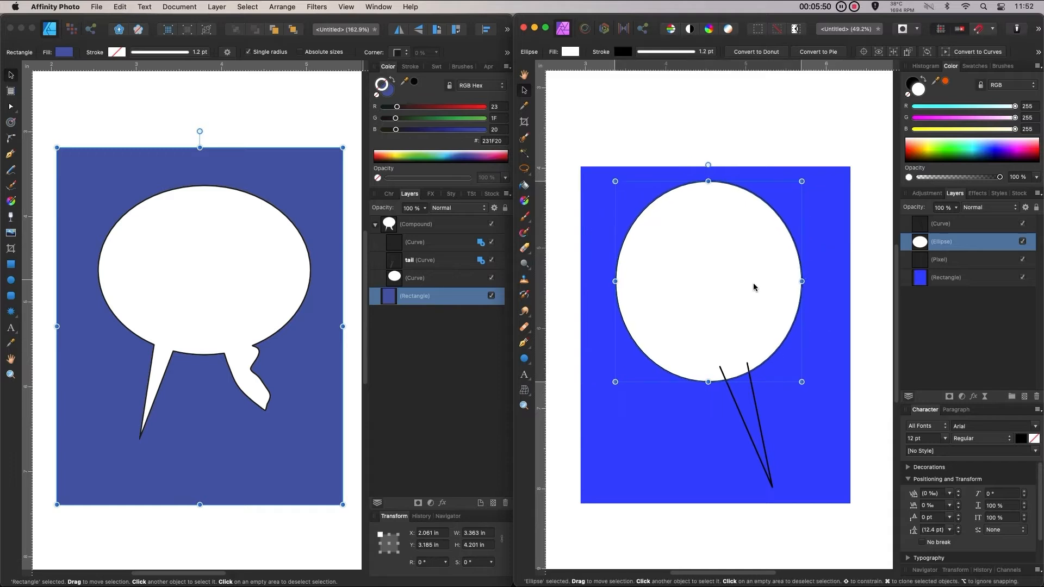
# Flatten the ellipse into a wide oval and move it down to meet the top of the tail.
pyautogui.moveTo(708, 380); pyautogui.dragTo(708, 313)
pyautogui.moveTo(718, 261); pyautogui.dragTo(722, 308)
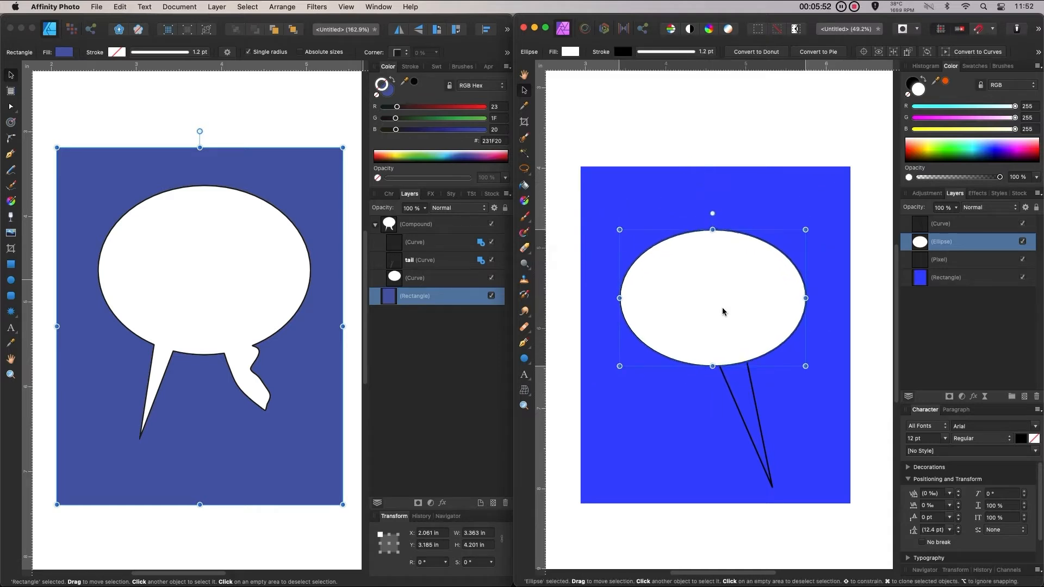
# Rename the topmost curve layer as "tail".
pyautogui.click(959, 226)
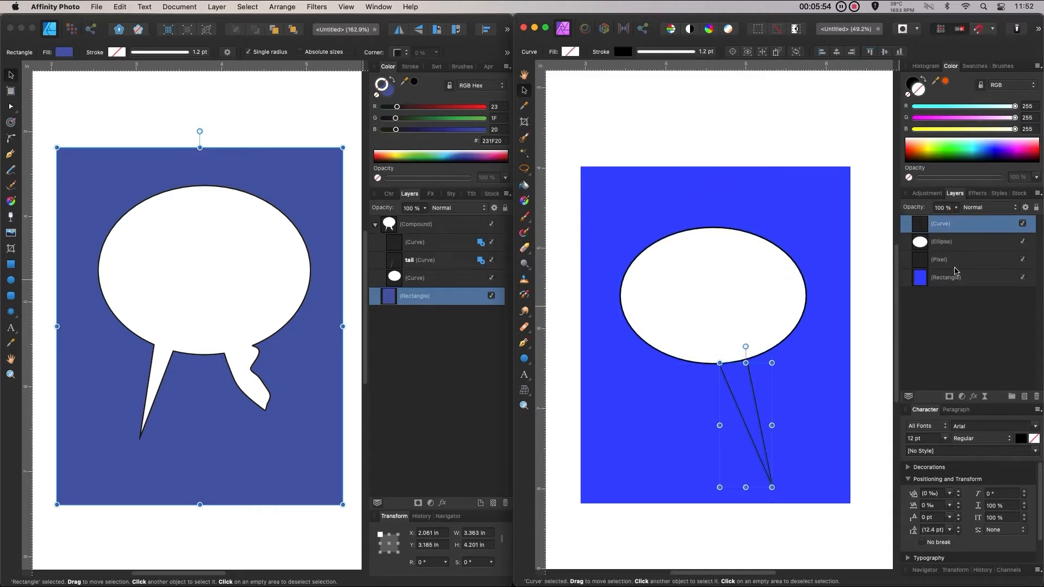
pyautogui.doubleClick(941, 223)
pyautogui.write('tail')
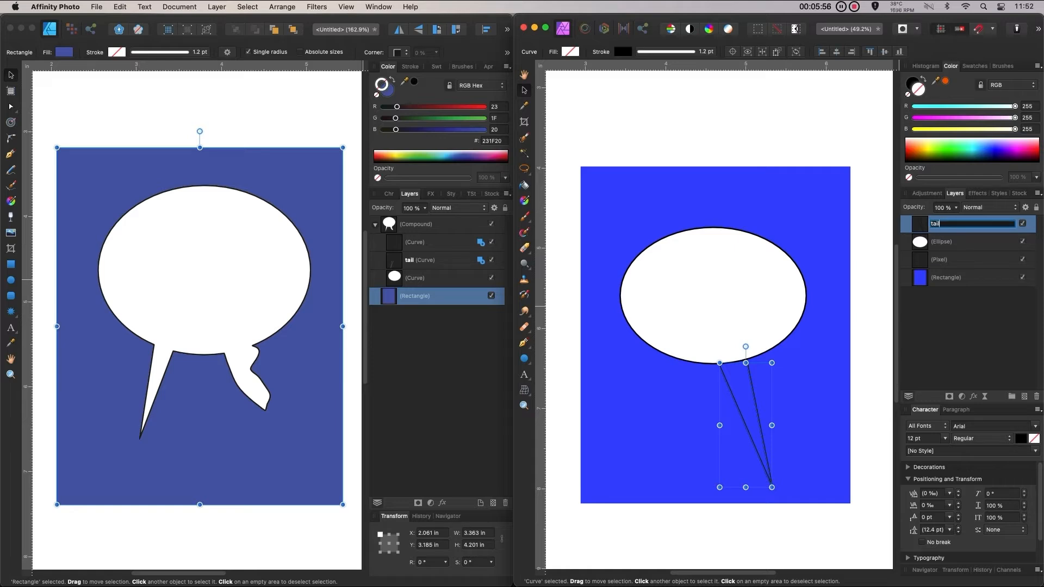
pyautogui.press('Return')
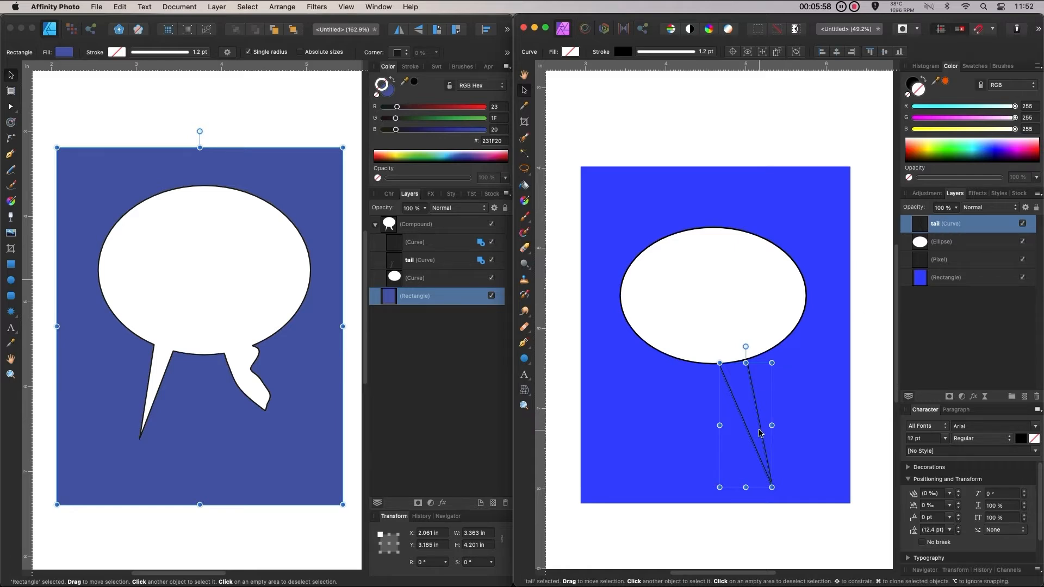
# Move the tail up so its open end overlaps the lower part of the white ellipse.
pyautogui.moveTo(759, 433); pyautogui.dragTo(747, 403)
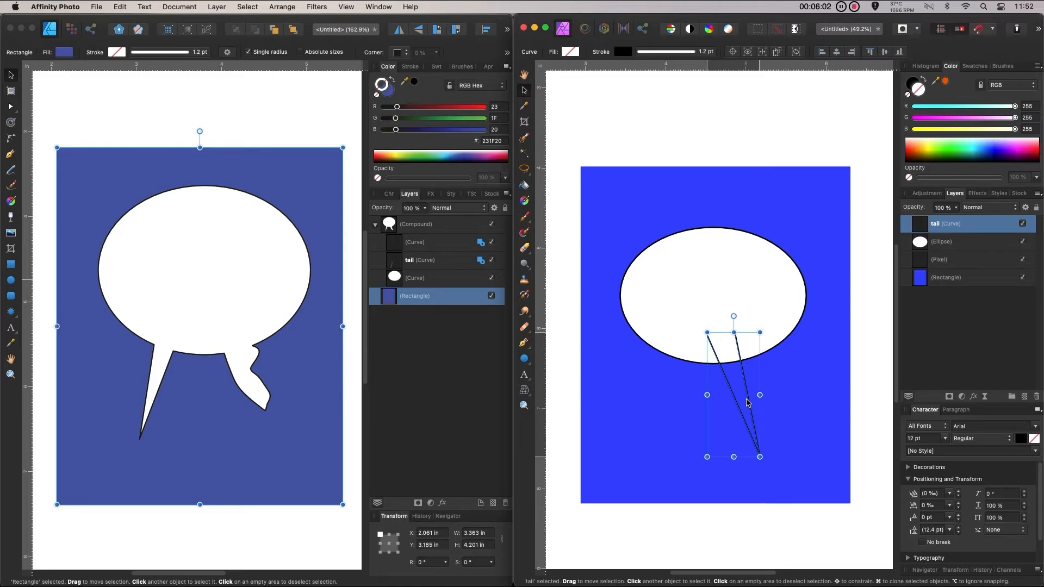
pyautogui.moveTo(747, 403); pyautogui.dragTo(744, 387)
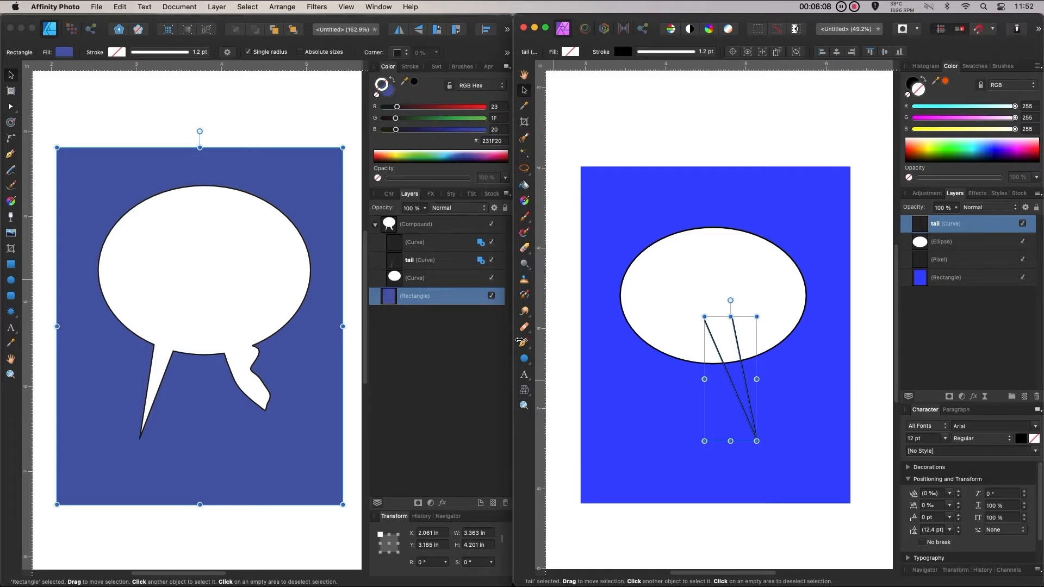
pyautogui.moveTo(747, 388); pyautogui.dragTo(759, 395)
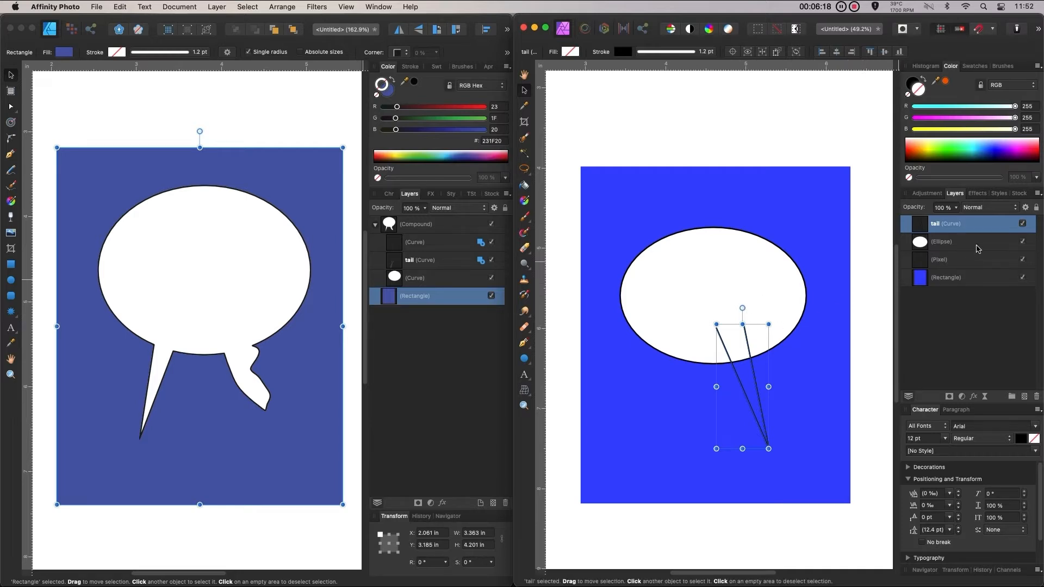
# Select the tail together with the ellipse and convert them to curves.
pyautogui.keyDown('shift'); pyautogui.click(977, 247); pyautogui.keyUp('shift')
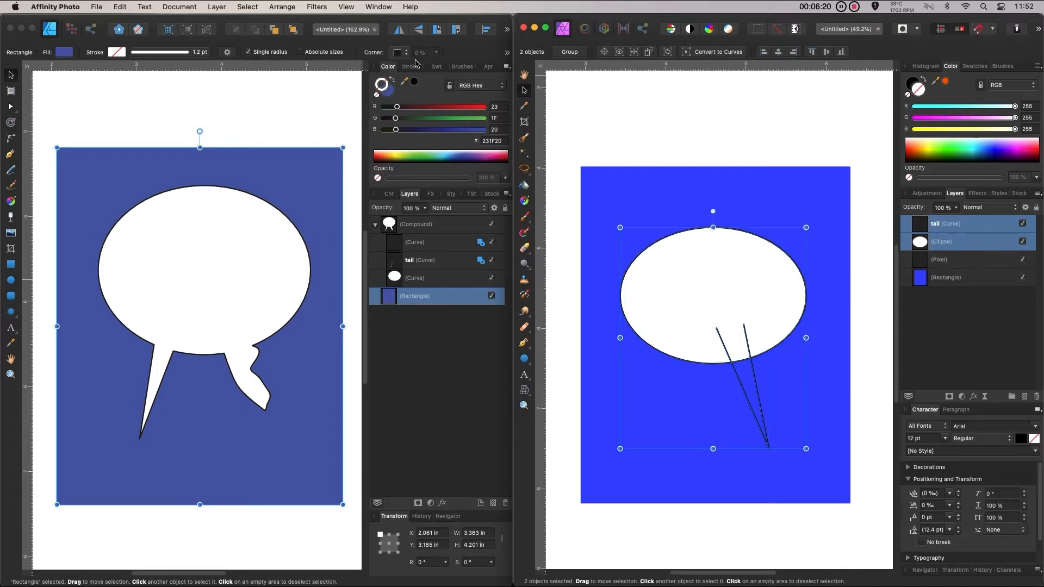
pyautogui.click(216, 6)
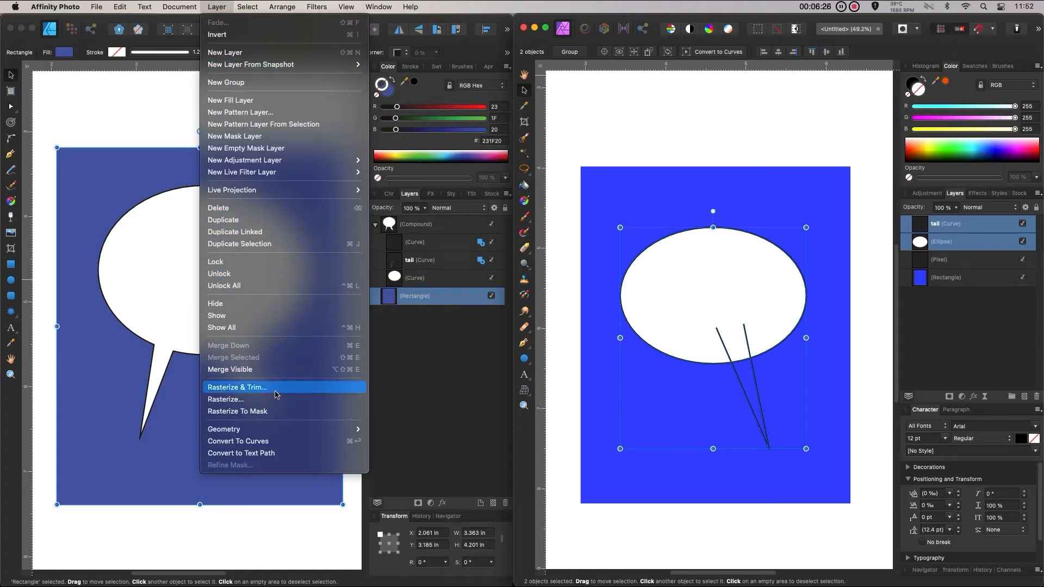
pyautogui.moveTo(298, 435)
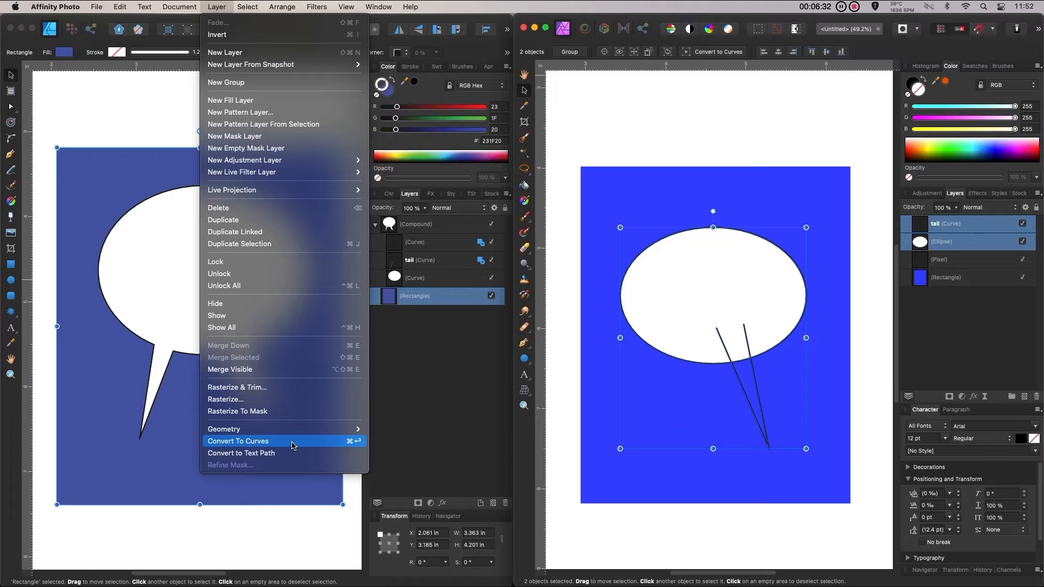
pyautogui.click(292, 440)
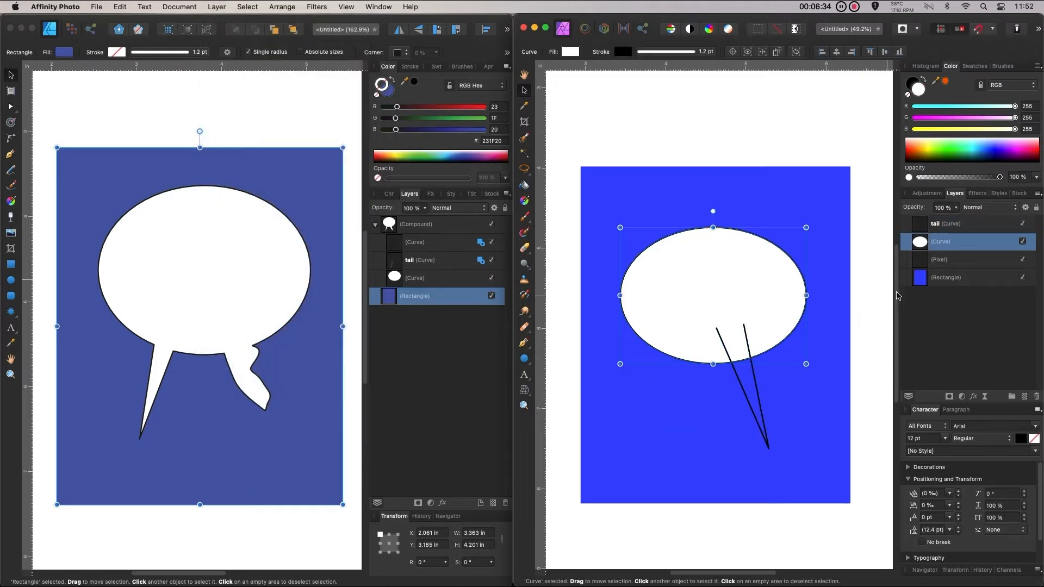
# Delete the pixel layer between the balloon curve and the blue rectangle.
pyautogui.click(966, 266)
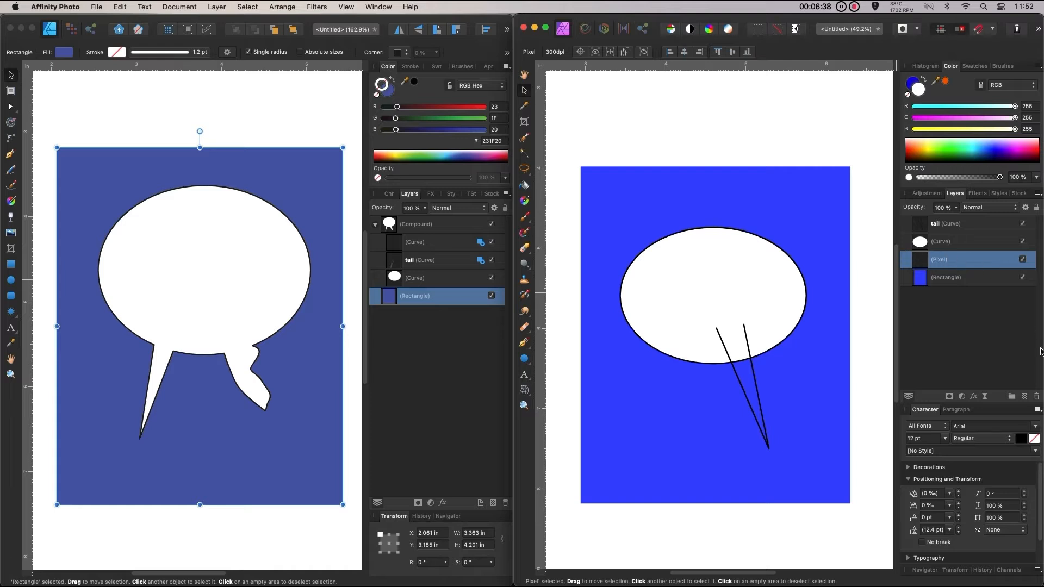
pyautogui.click(1036, 397)
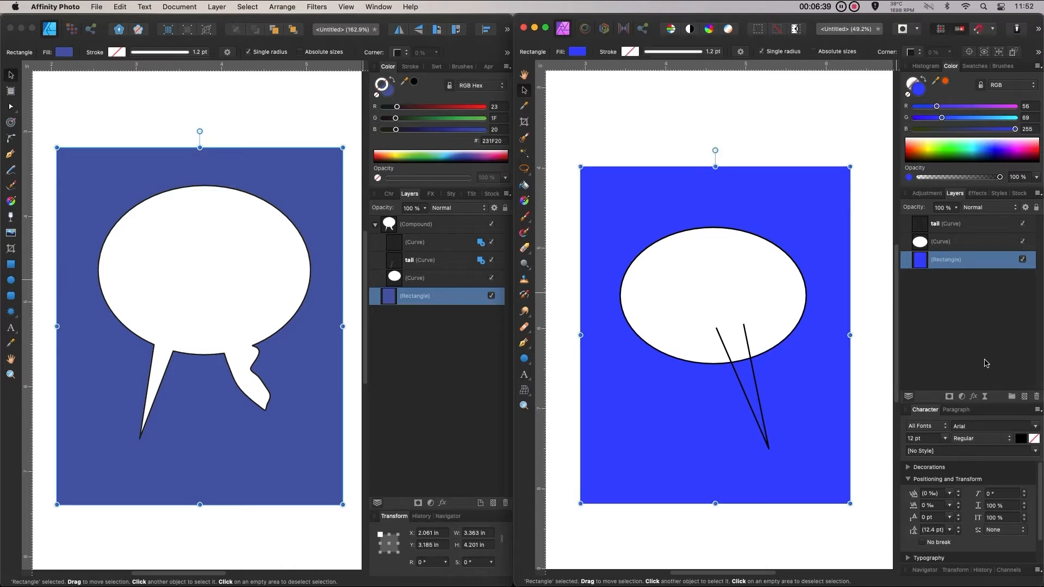
# Move the tail slightly down while keeping its open end overlapping the balloon's lower edge.
pyautogui.click(958, 247)
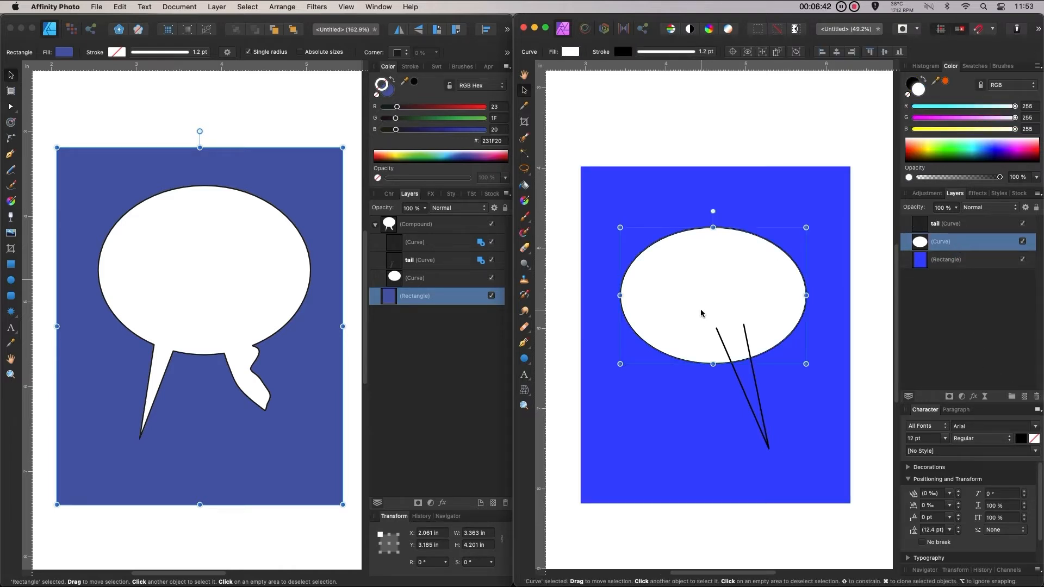
pyautogui.keyDown('shift'); pyautogui.click(982, 227); pyautogui.keyUp('shift')
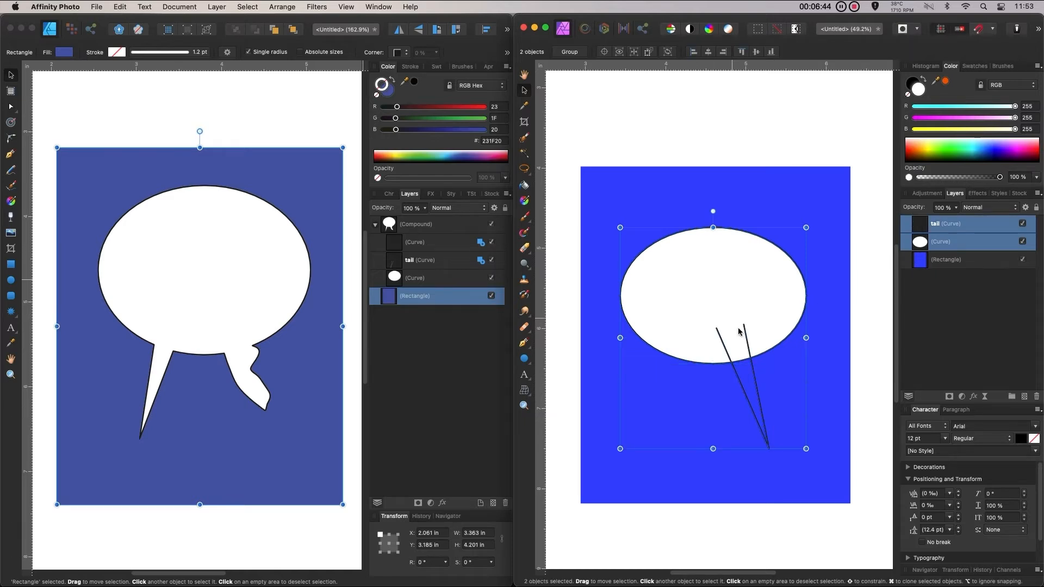
pyautogui.click(950, 298)
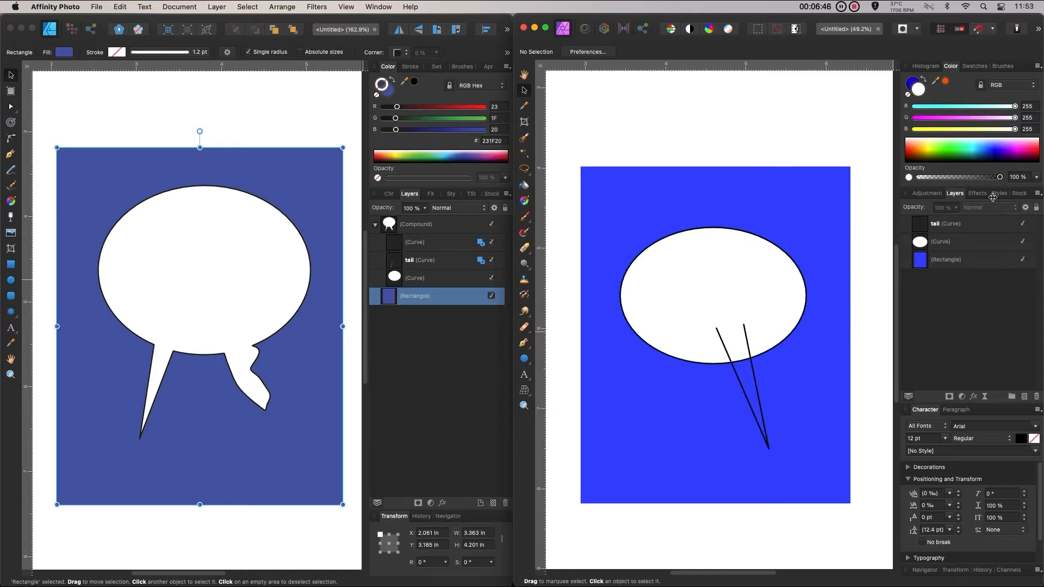
pyautogui.click(746, 390)
pyautogui.moveTo(747, 390)
pyautogui.mouseDown()
pyautogui.moveTo(737, 424)
pyautogui.moveTo(788, 446)
pyautogui.moveTo(742, 403)
pyautogui.moveTo(761, 414)
pyautogui.moveTo(753, 408)
pyautogui.mouseUp()
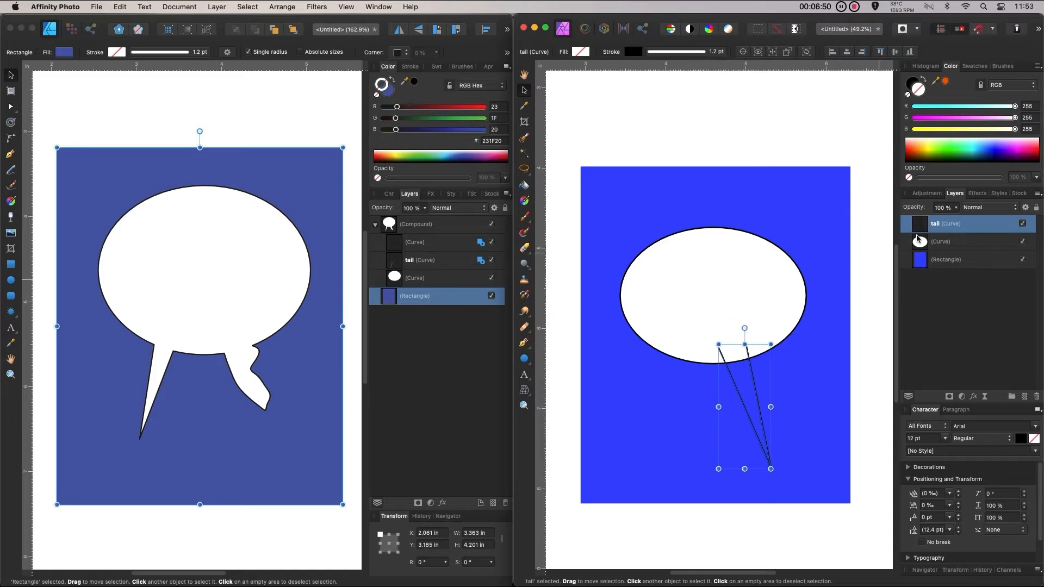
# Try grouping the tail and balloon curves, inspecting the group's contents before ungrouping them.
pyautogui.keyDown('shift'); pyautogui.click(964, 245); pyautogui.keyUp('shift')
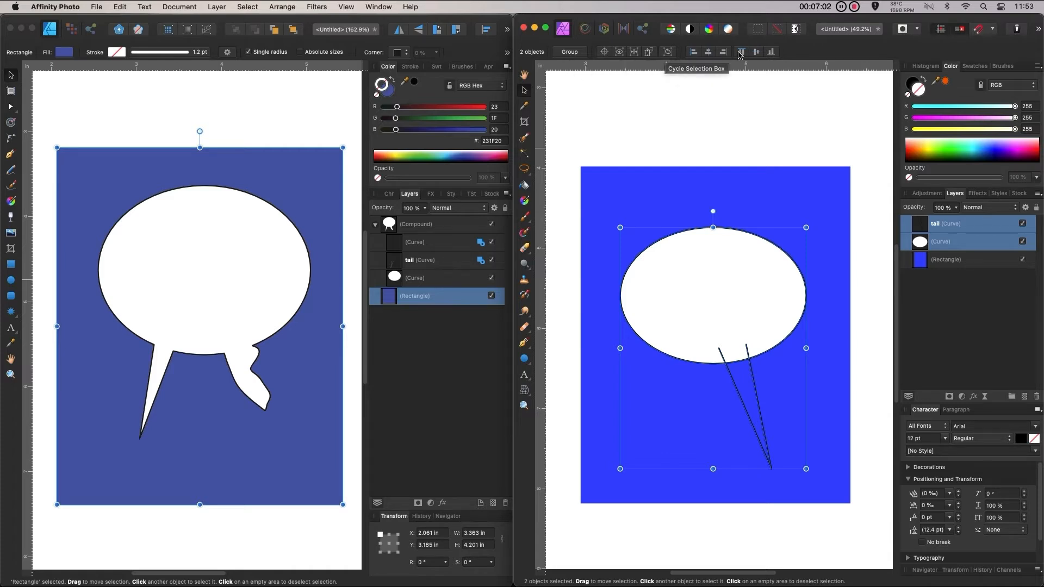
pyautogui.click(569, 51)
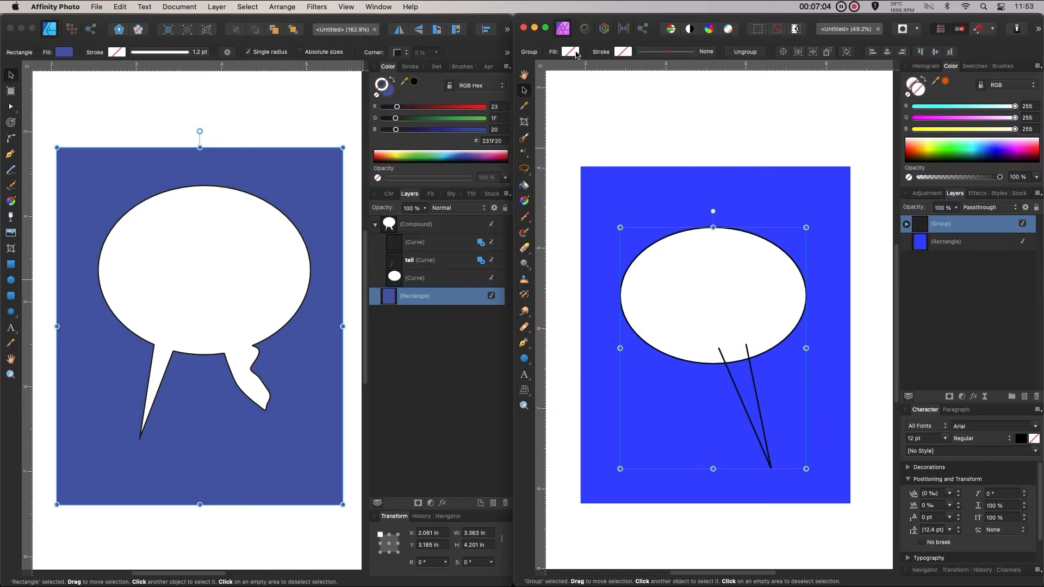
pyautogui.click(905, 224)
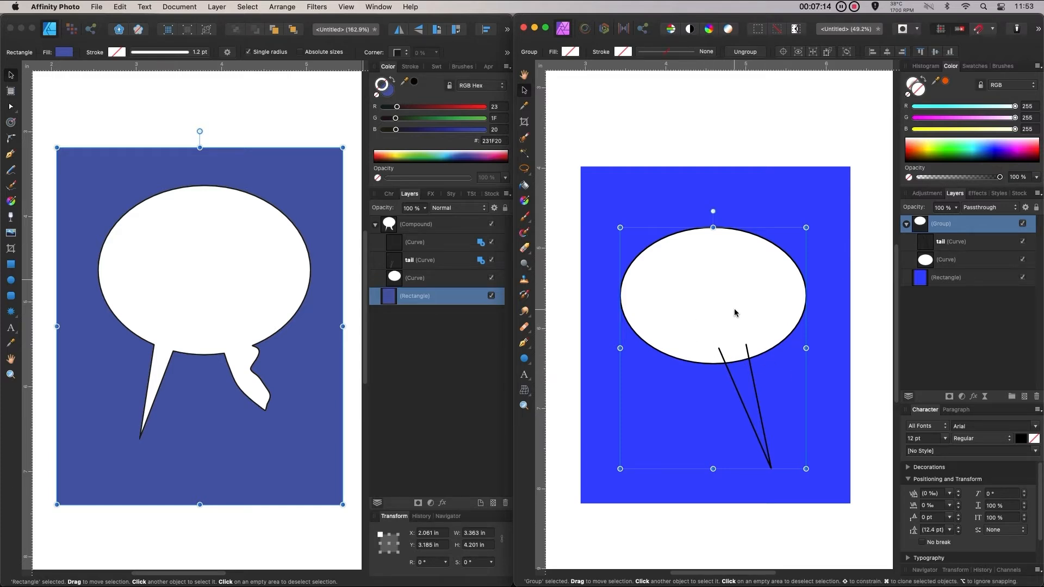
pyautogui.press('super+shift+g')
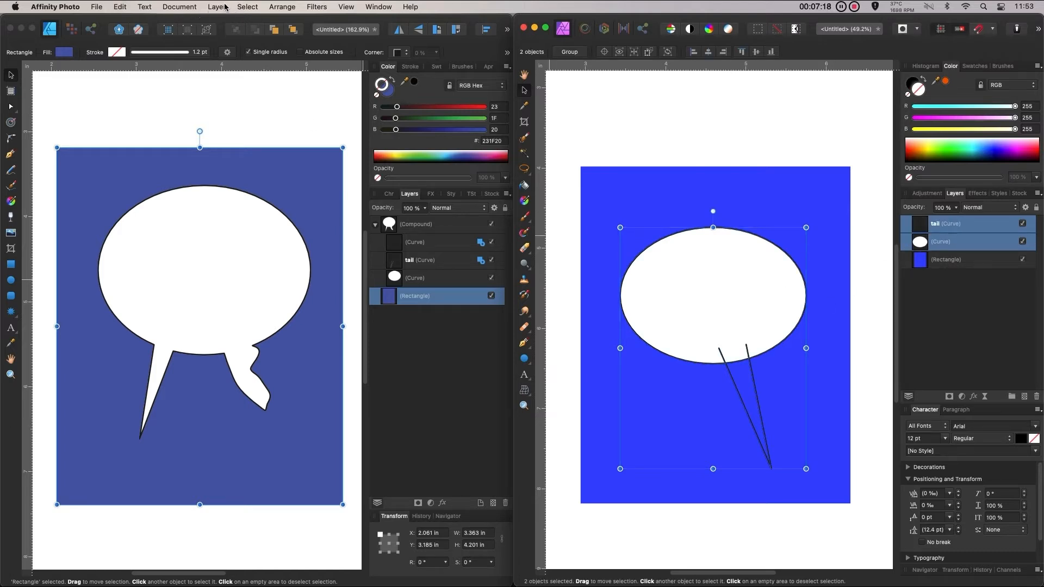
# Try the Merge curves geometry operation on the selected tail and balloon and undo it.
pyautogui.click(145, 6)
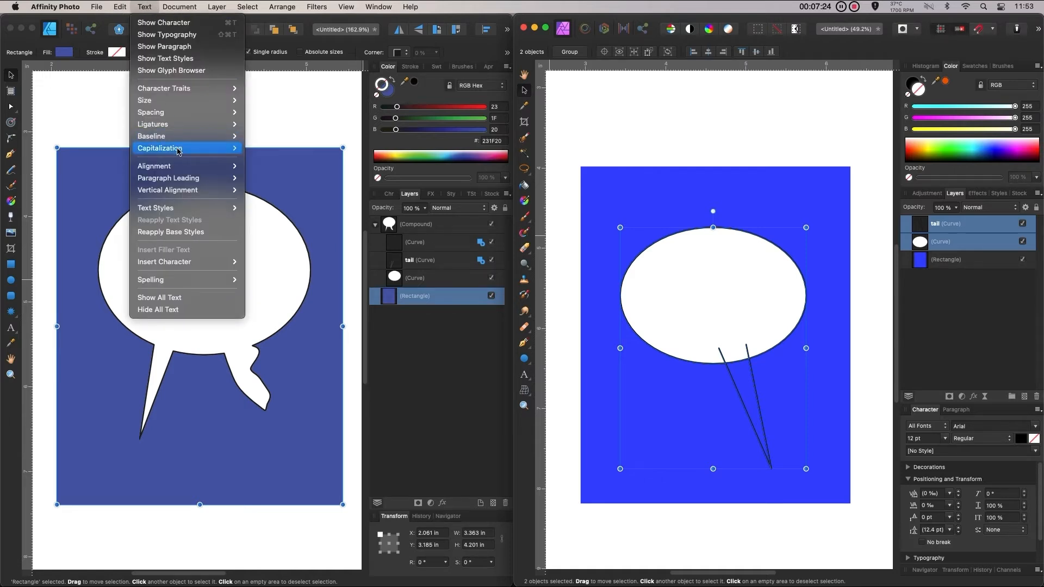
pyautogui.moveTo(183, 195)
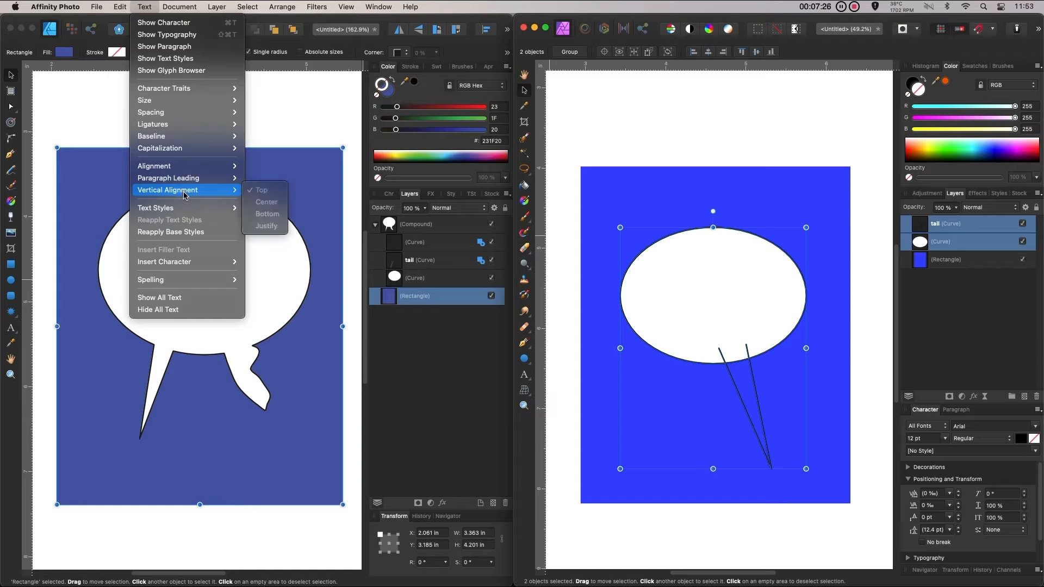
pyautogui.moveTo(209, 6)
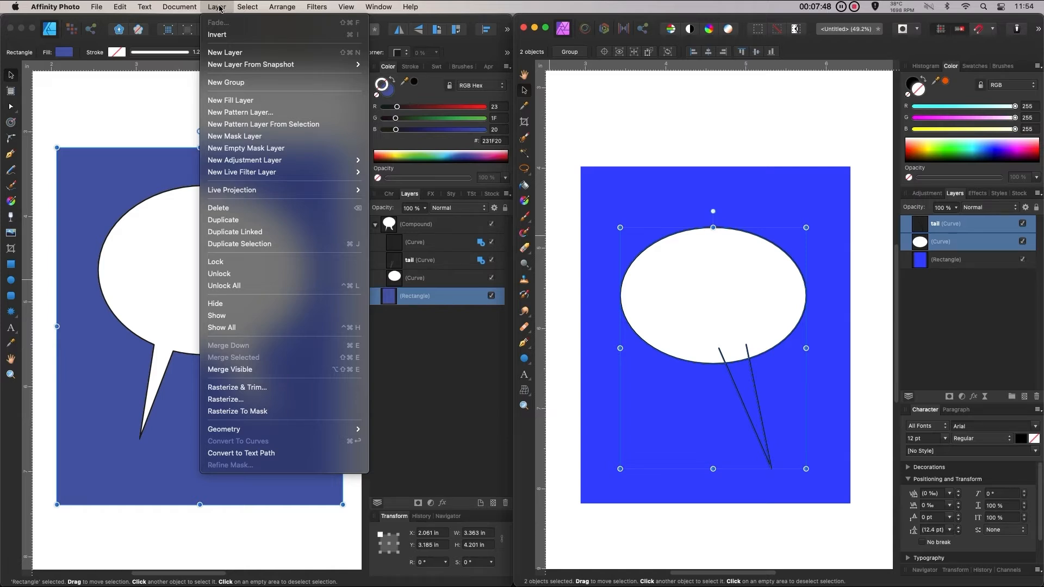
pyautogui.moveTo(302, 432)
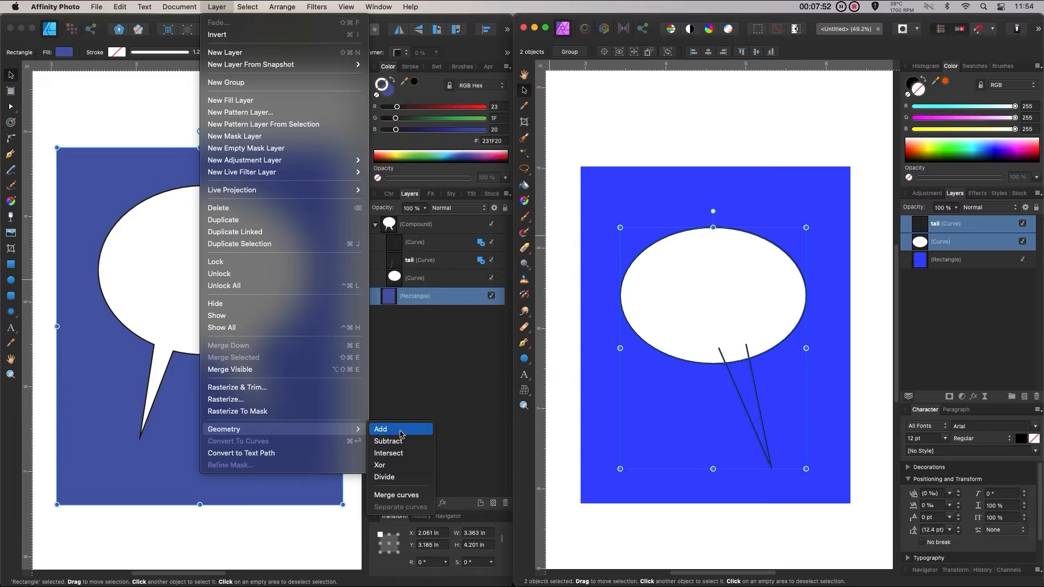
pyautogui.click(411, 495)
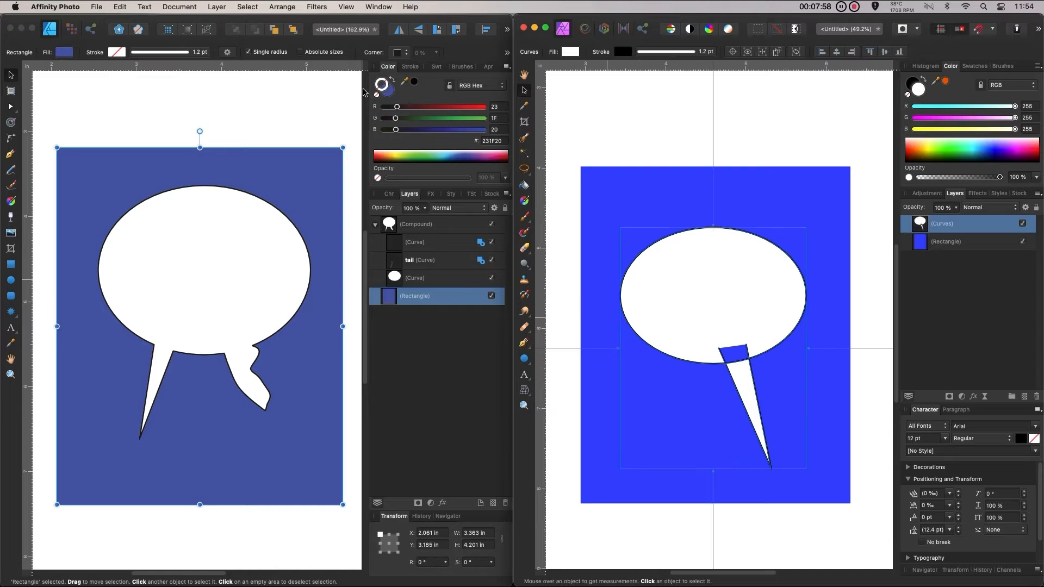
pyautogui.press('super+z')
# Try the Divide geometry operation on the selected tail and balloon and undo it.
pyautogui.click(217, 7)
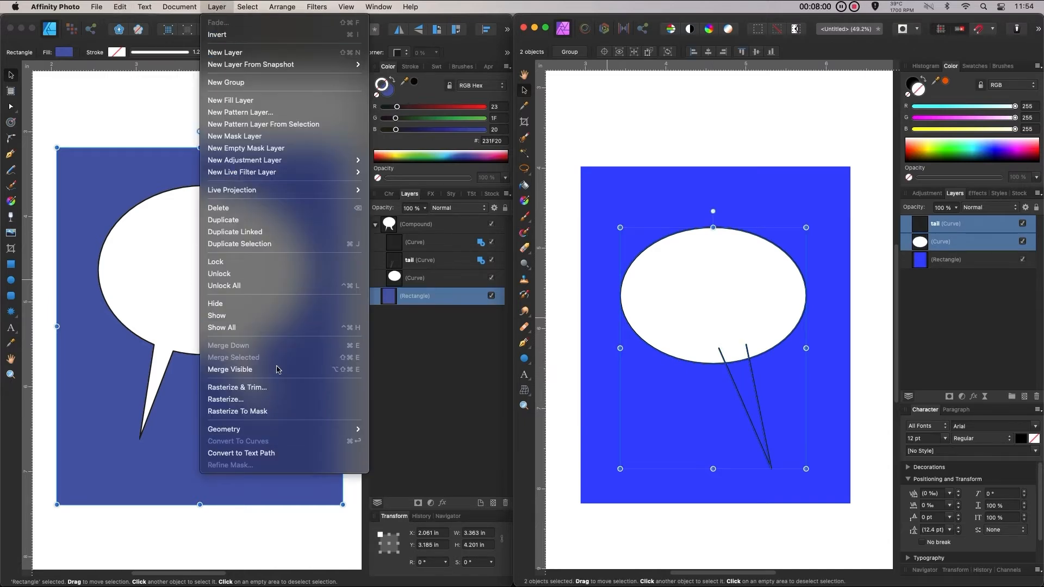
pyautogui.moveTo(343, 438)
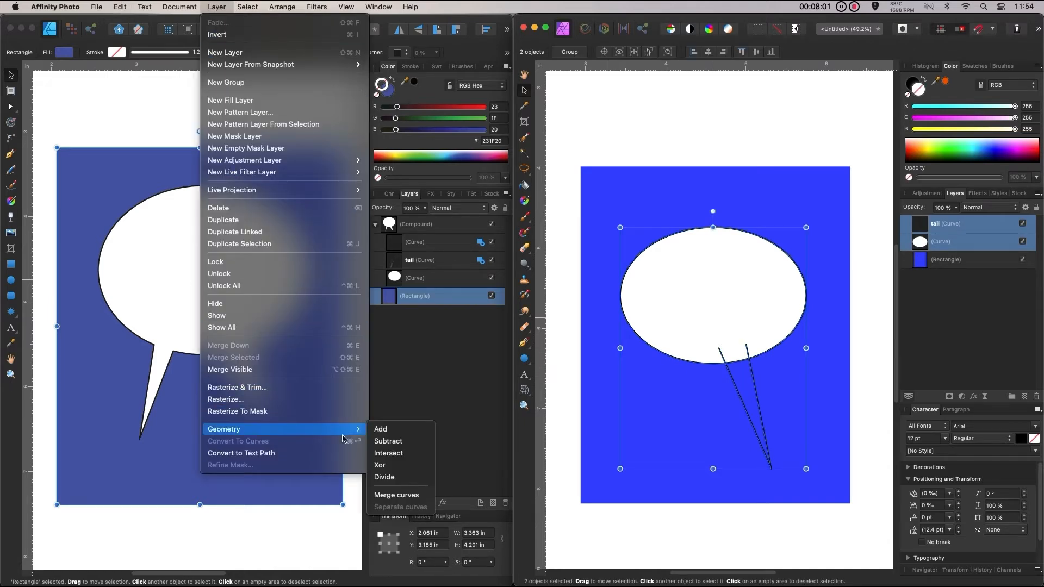
pyautogui.click(402, 478)
pyautogui.press('super+z')
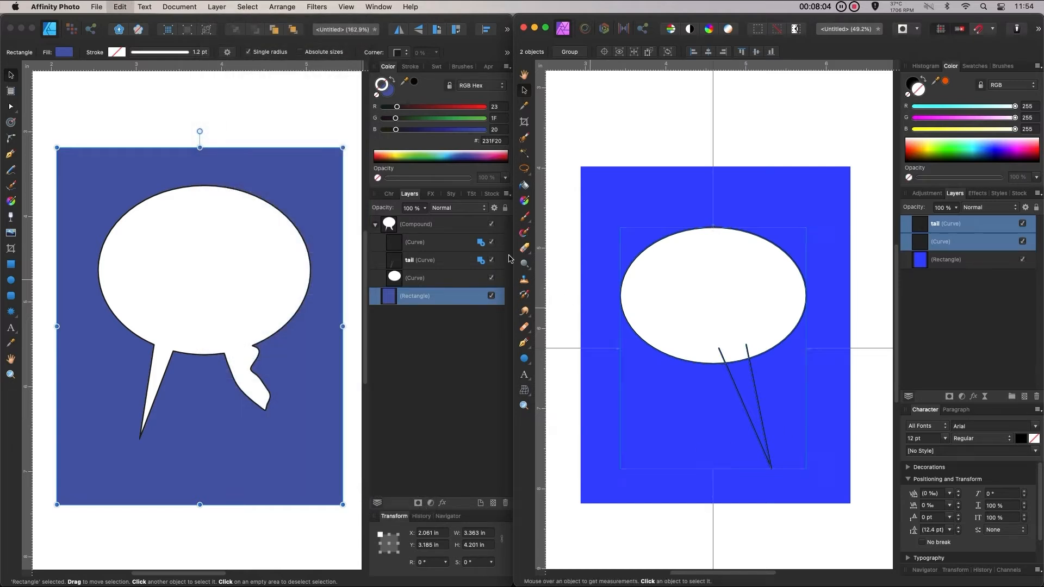
# Try the Xor geometry operation on the selected tail and balloon curves.
pyautogui.click(217, 7)
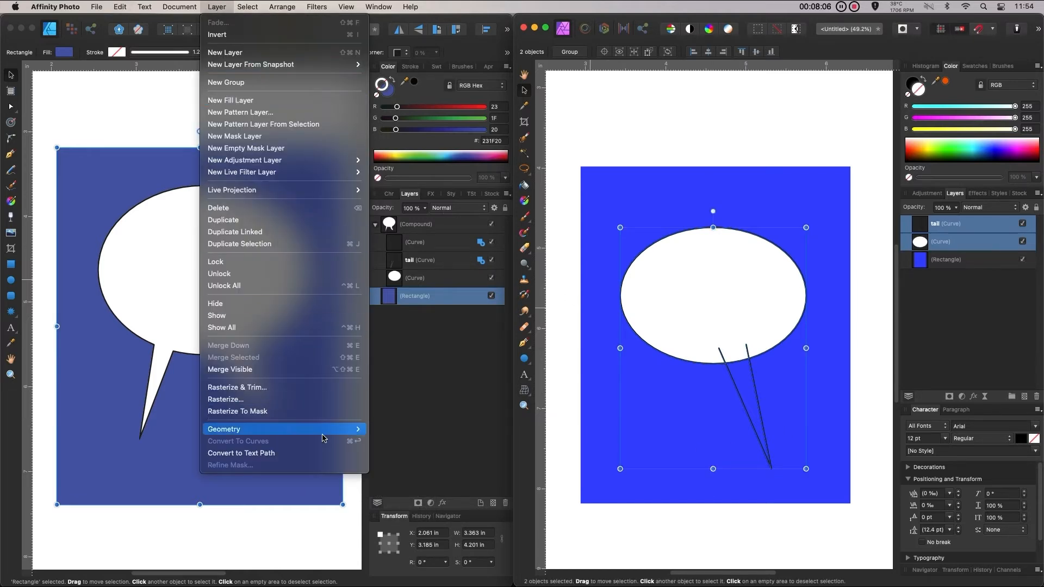
pyautogui.moveTo(324, 432)
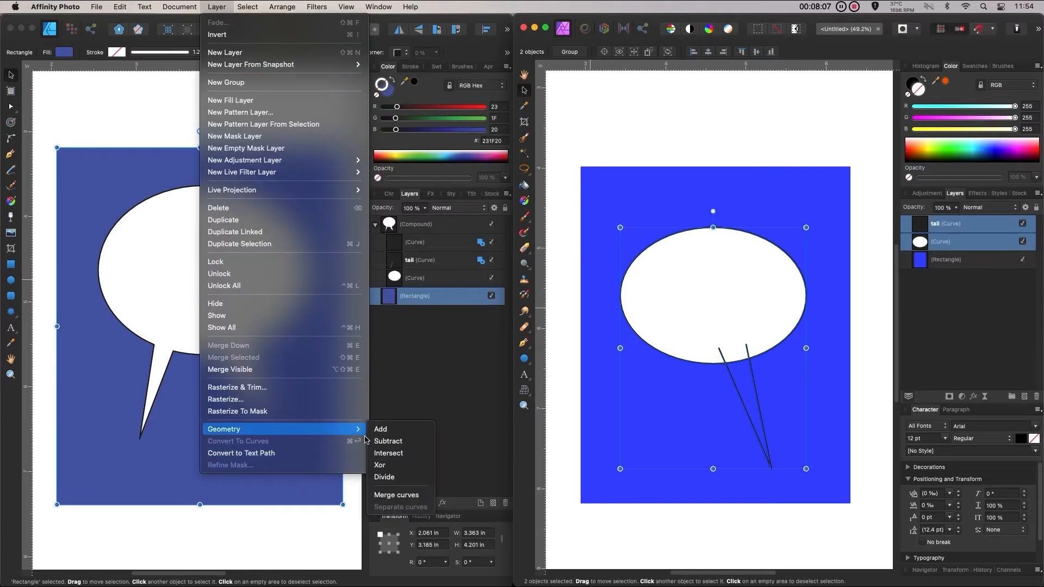
pyautogui.click(414, 471)
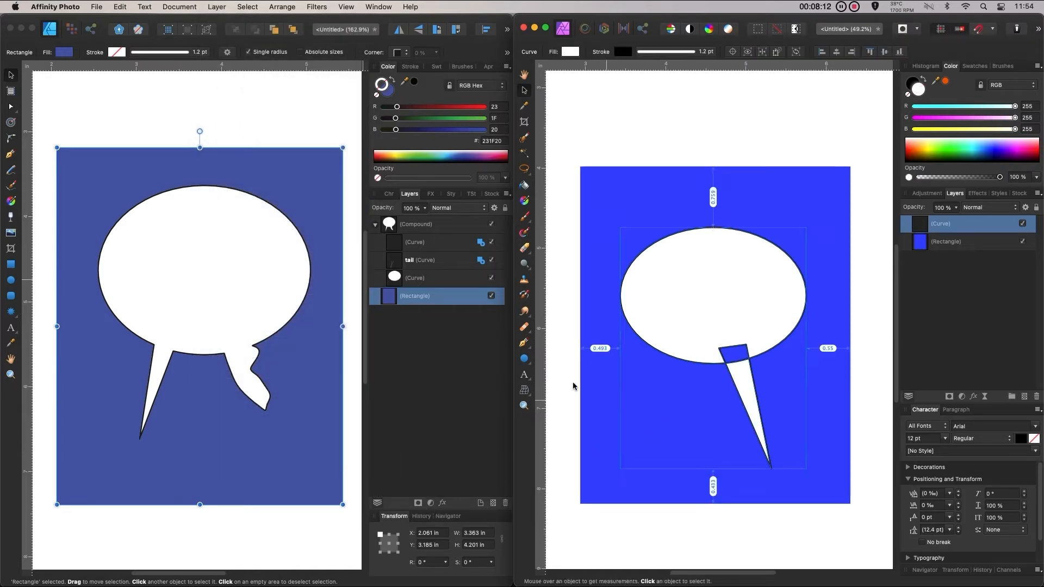
# Apply the Intersect geometry operation to the tail and balloon curves.
pyautogui.click(212, 7)
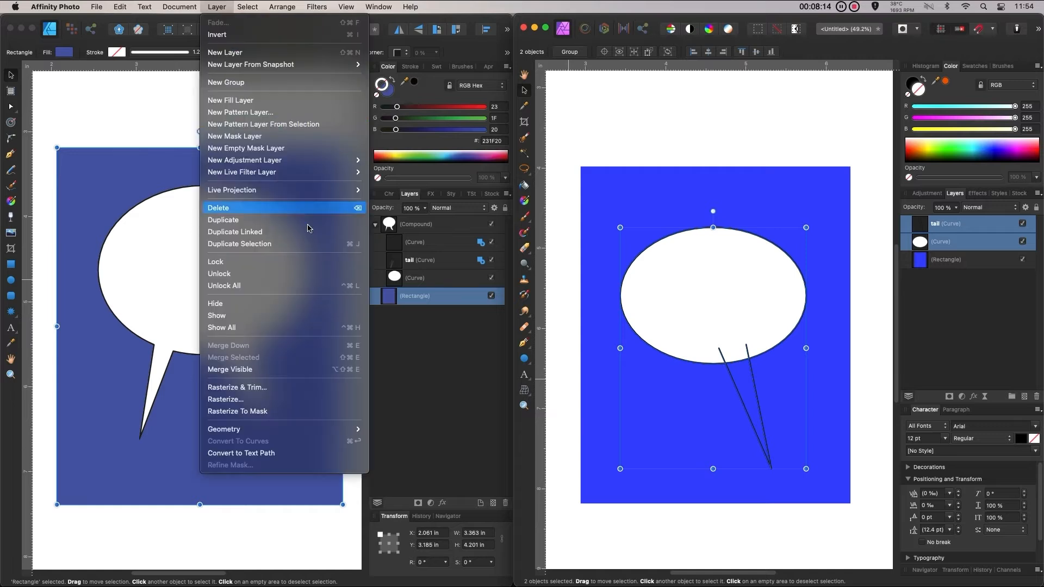
pyautogui.moveTo(303, 432)
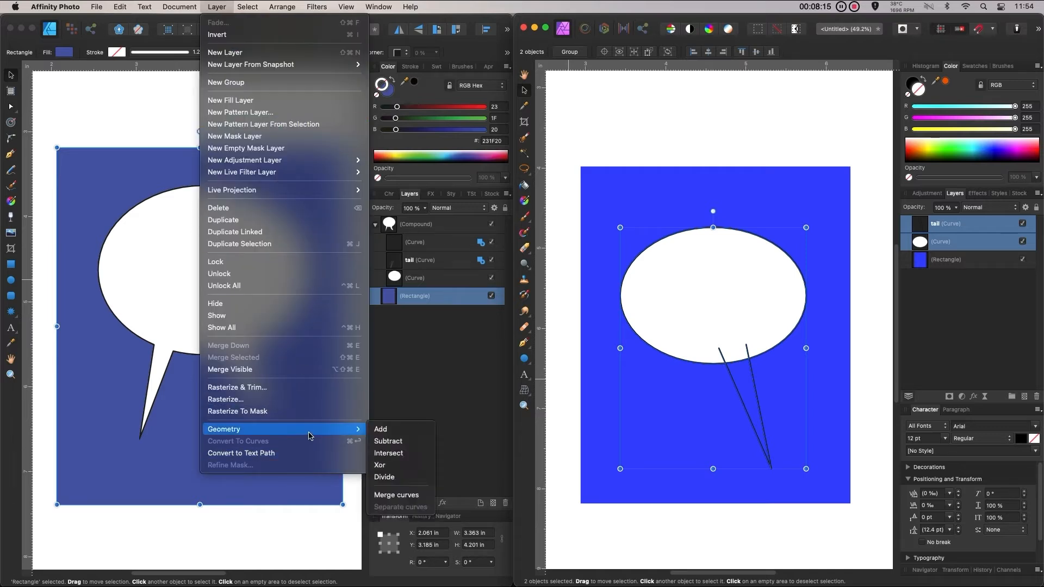
pyautogui.click(403, 453)
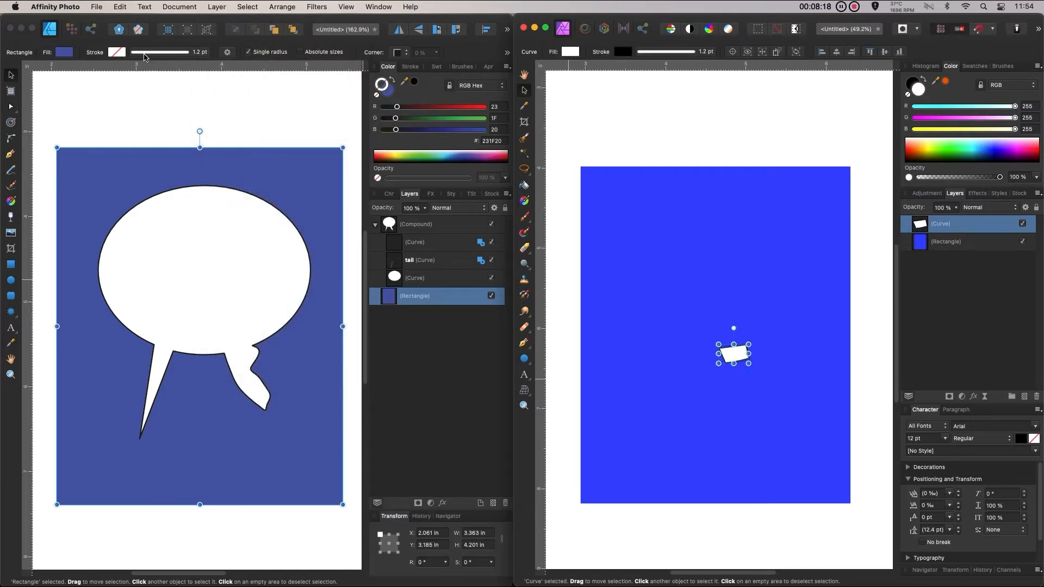
# Undo the Intersect operation, and try the Subtract geometry operation on the tail and balloon curves before undoing it too.
pyautogui.press('super+z')
pyautogui.click(216, 6)
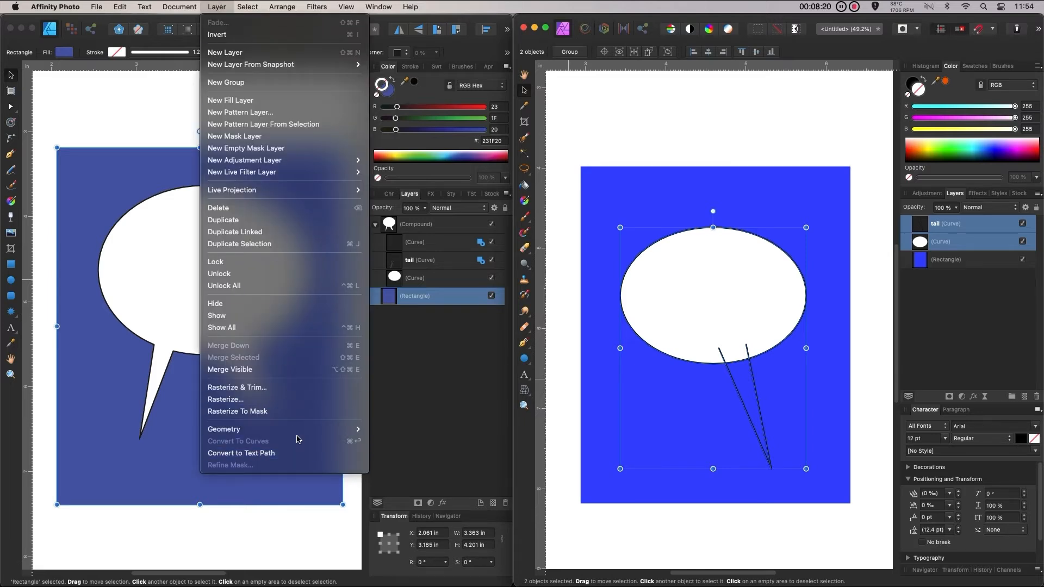
pyautogui.moveTo(302, 430)
pyautogui.click(411, 444)
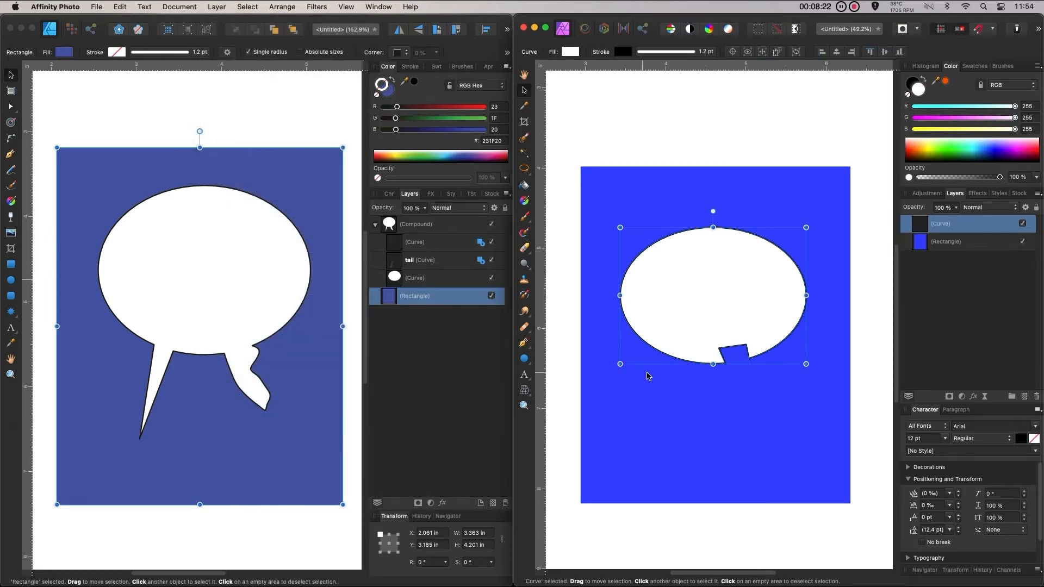
pyautogui.press('alt')
pyautogui.press('super+z')
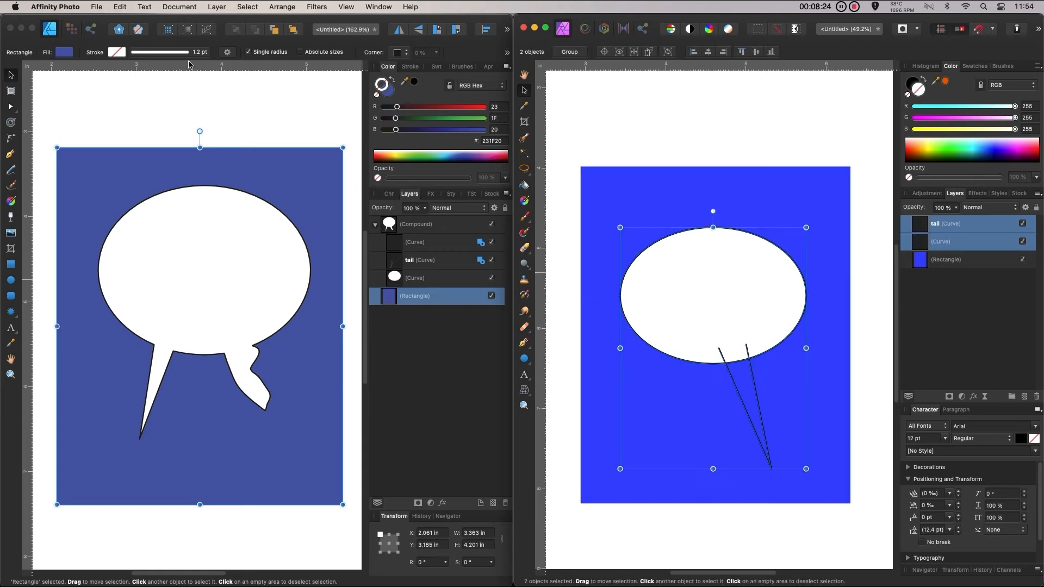
# Combine the tail and balloon curves into one shape with the Add geometry operation and deselect it.
pyautogui.click(226, 7)
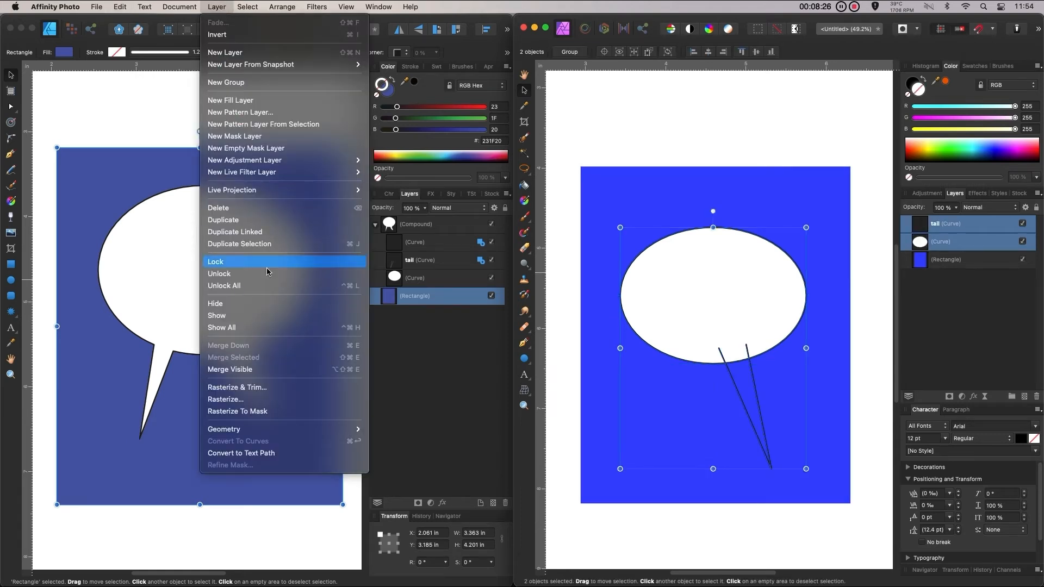
pyautogui.moveTo(294, 429)
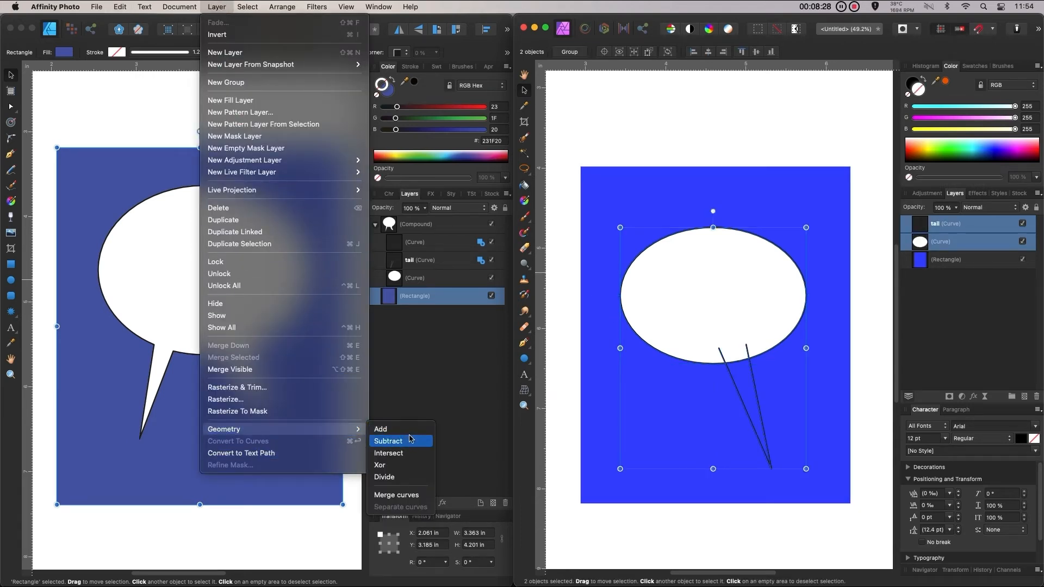
pyautogui.click(386, 429)
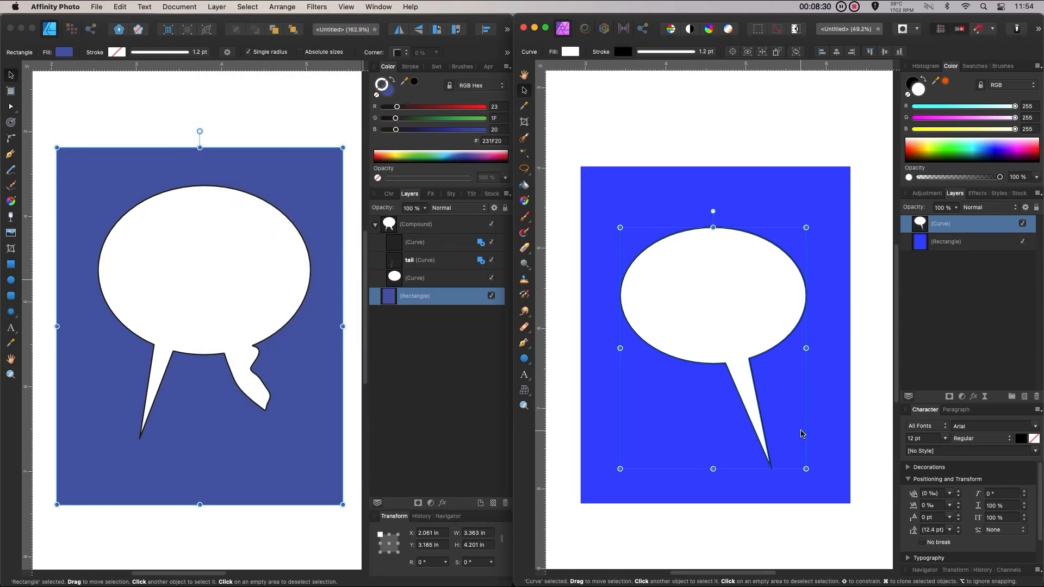
pyautogui.click(860, 393)
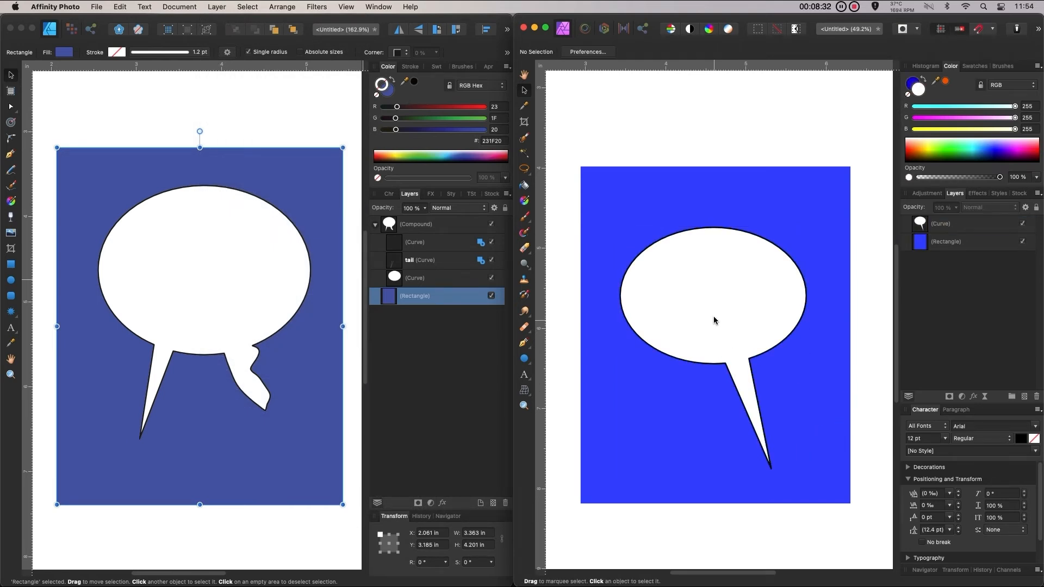
# Move the combined speech balloon slightly up and to the right on the blue rectangle.
pyautogui.click(726, 351)
pyautogui.moveTo(733, 337); pyautogui.dragTo(729, 315)
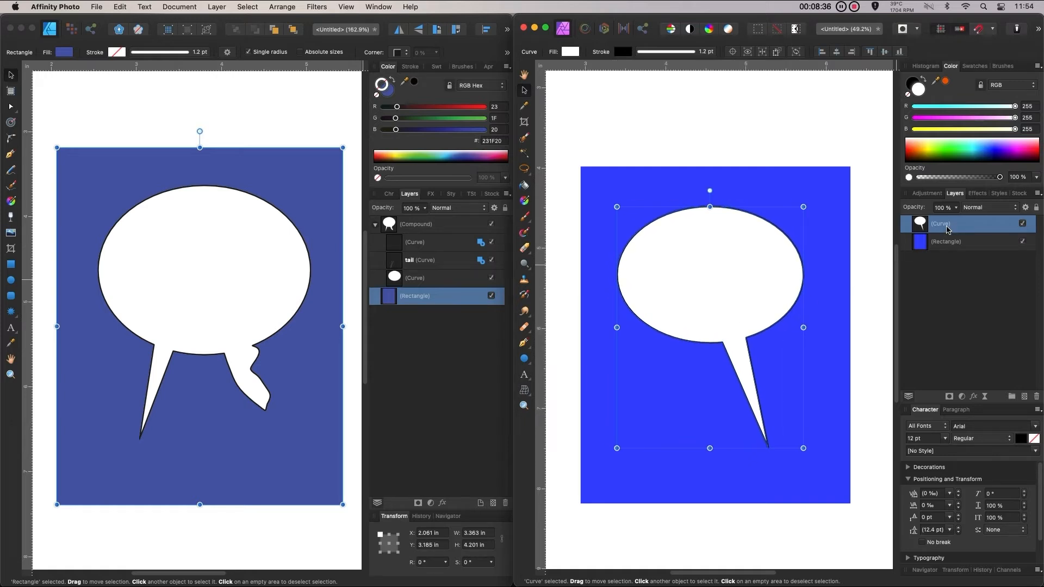
pyautogui.moveTo(741, 275)
pyautogui.mouseDown()
pyautogui.moveTo(780, 252)
pyautogui.moveTo(690, 272)
pyautogui.moveTo(759, 278)
pyautogui.mouseUp()
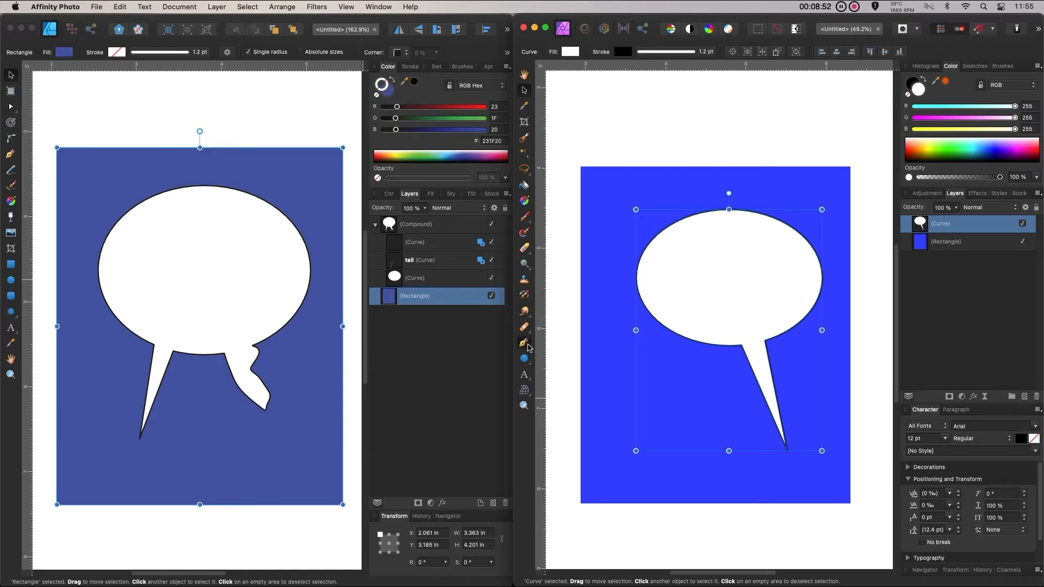
# Shorten the balloon's tail by moving its tip node up toward the balloon with the Node Tool.
pyautogui.click(524, 343)
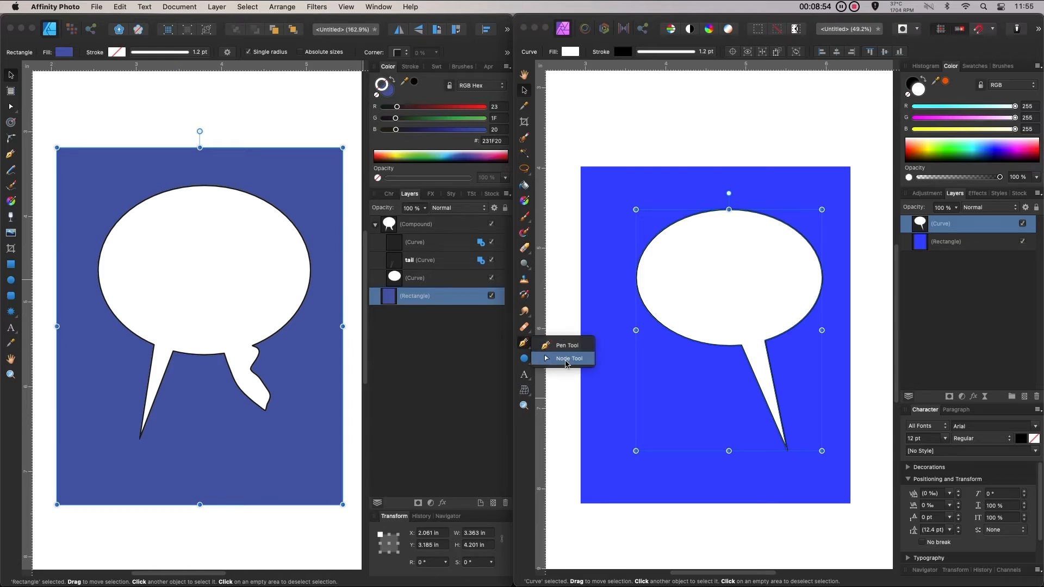
pyautogui.click(566, 359)
pyautogui.moveTo(787, 451); pyautogui.dragTo(773, 396)
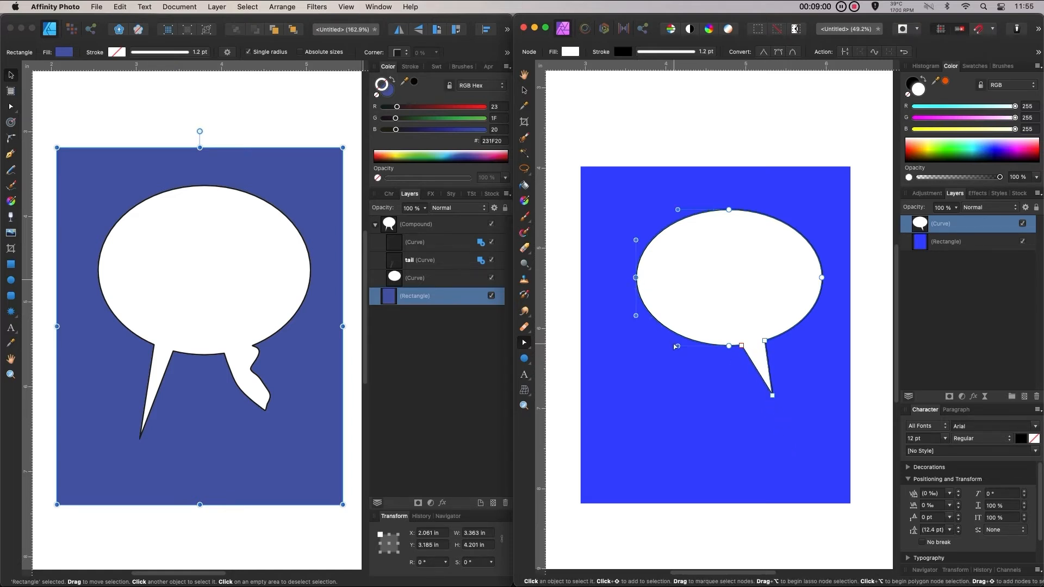
# Extend the curve handles of the balloon's bottom, right and top nodes to make its outline squarer, and deselect it.
pyautogui.moveTo(678, 346); pyautogui.dragTo(639, 347)
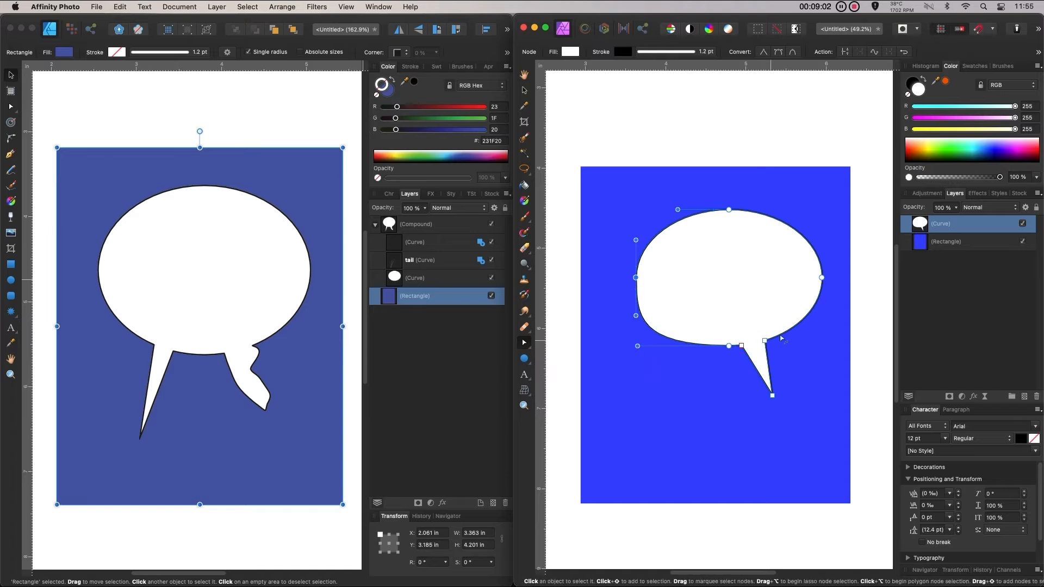
pyautogui.click(822, 279)
pyautogui.moveTo(821, 306); pyautogui.dragTo(822, 343)
pyautogui.moveTo(822, 240); pyautogui.dragTo(821, 219)
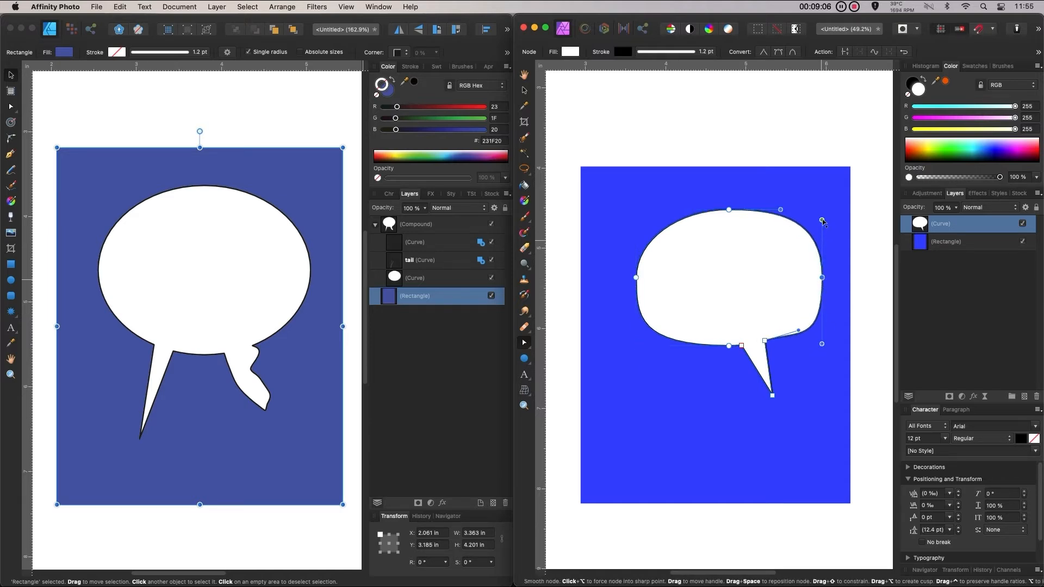
pyautogui.click(729, 211)
pyautogui.moveTo(683, 210); pyautogui.dragTo(645, 208)
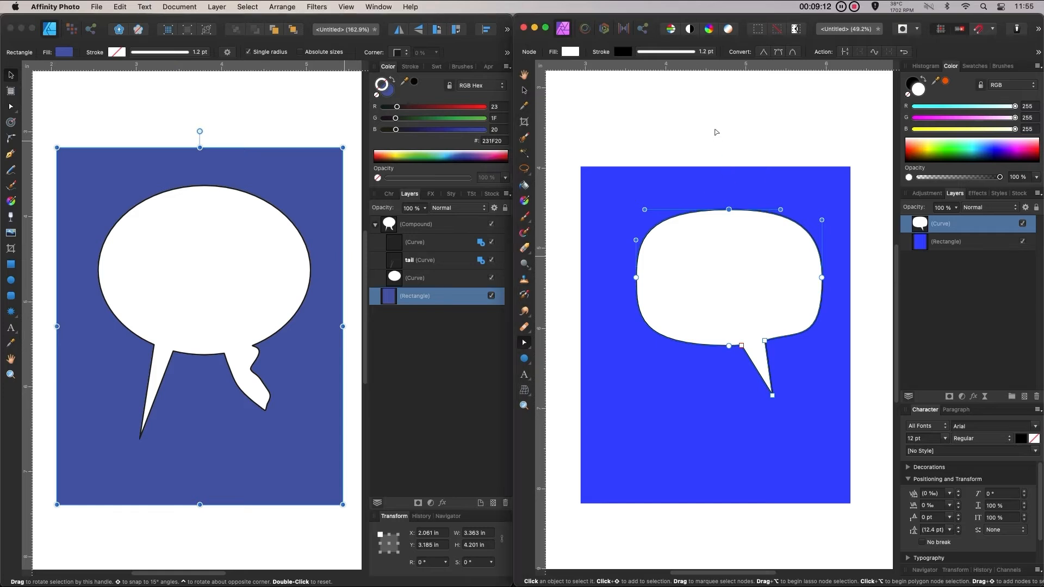
pyautogui.click(741, 150)
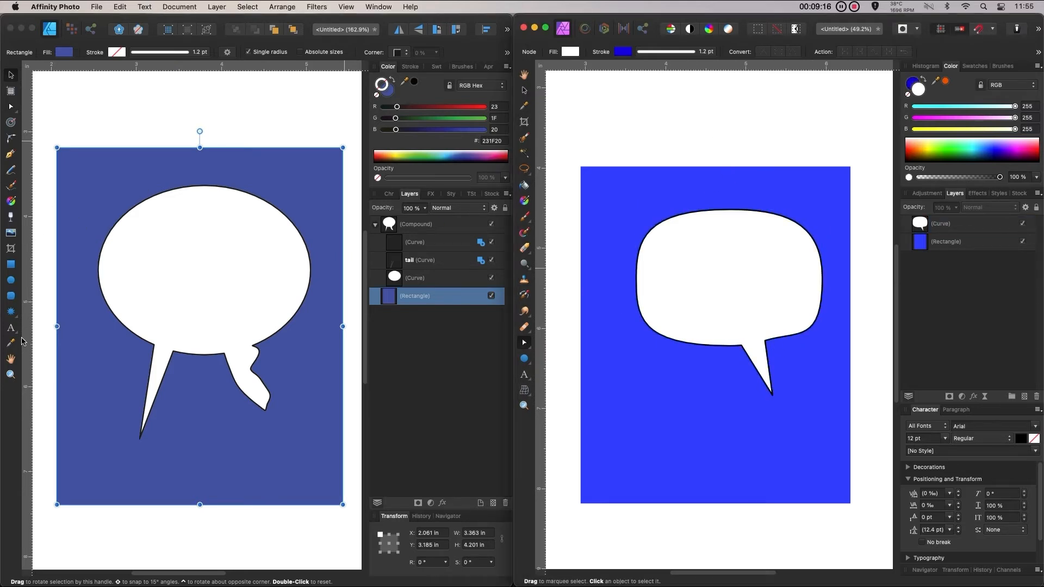
# Add the art text "Some text that says something!" above the blue rectangle.
pyautogui.click(523, 374)
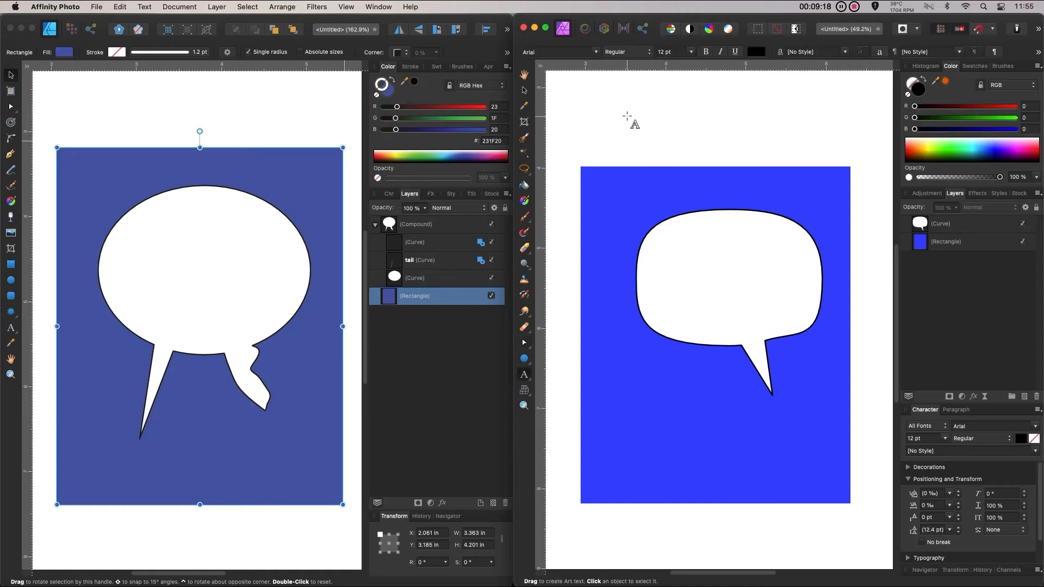
pyautogui.click(628, 115)
pyautogui.write('S')
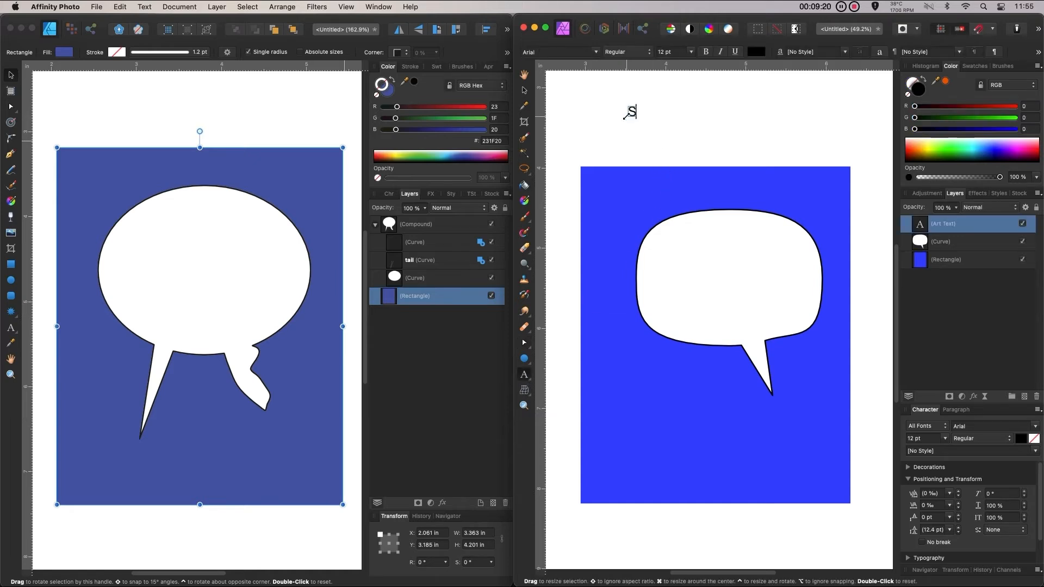
pyautogui.write('ome text tha')
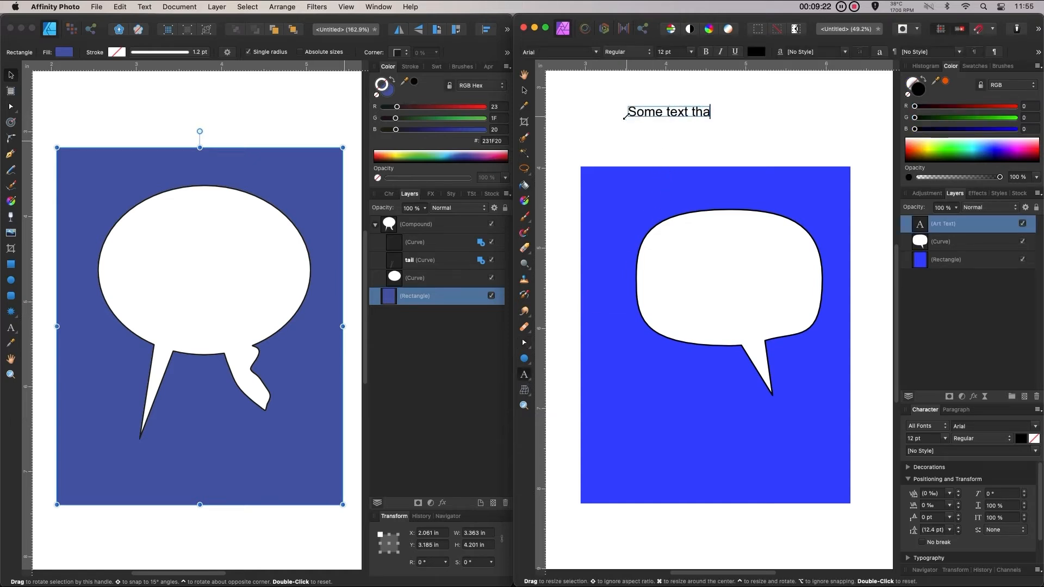
pyautogui.write('t says something!')
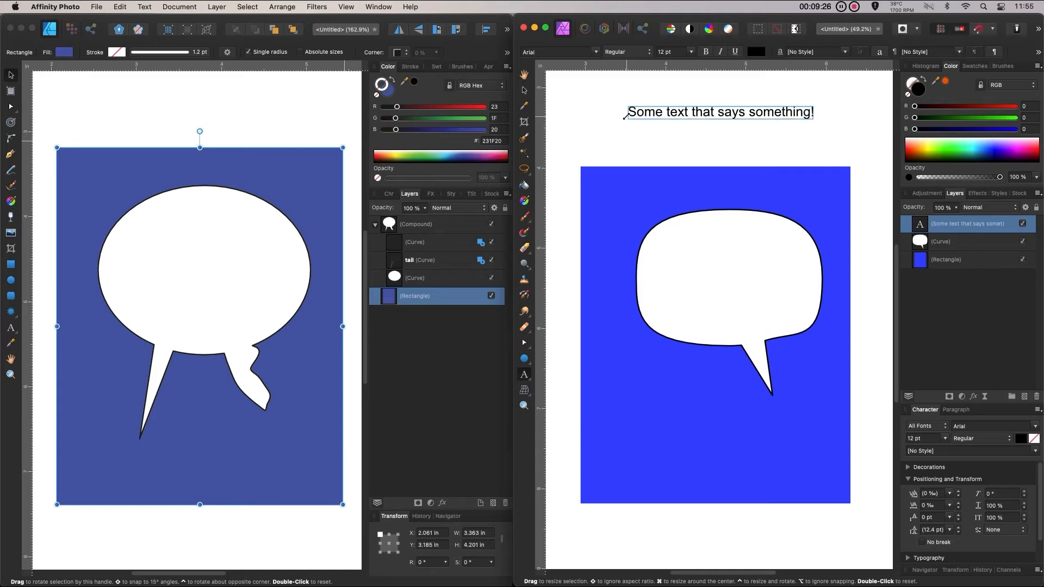
pyautogui.press('Escape')
# Set the new text's font to Back Issues BB and its size to 7.5 pt.
pyautogui.tripleClick(721, 112)
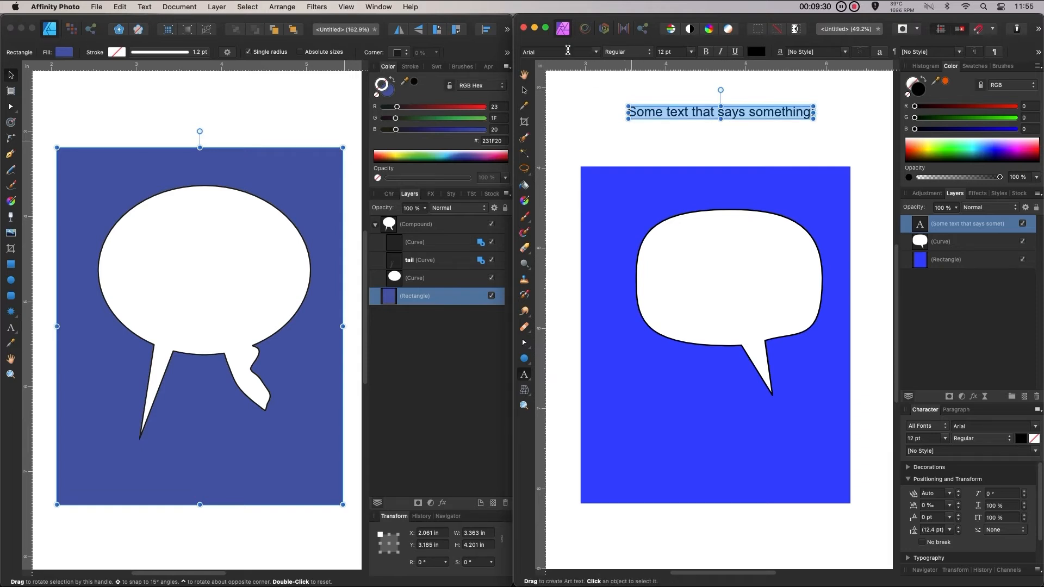
pyautogui.click(567, 50)
pyautogui.write('back')
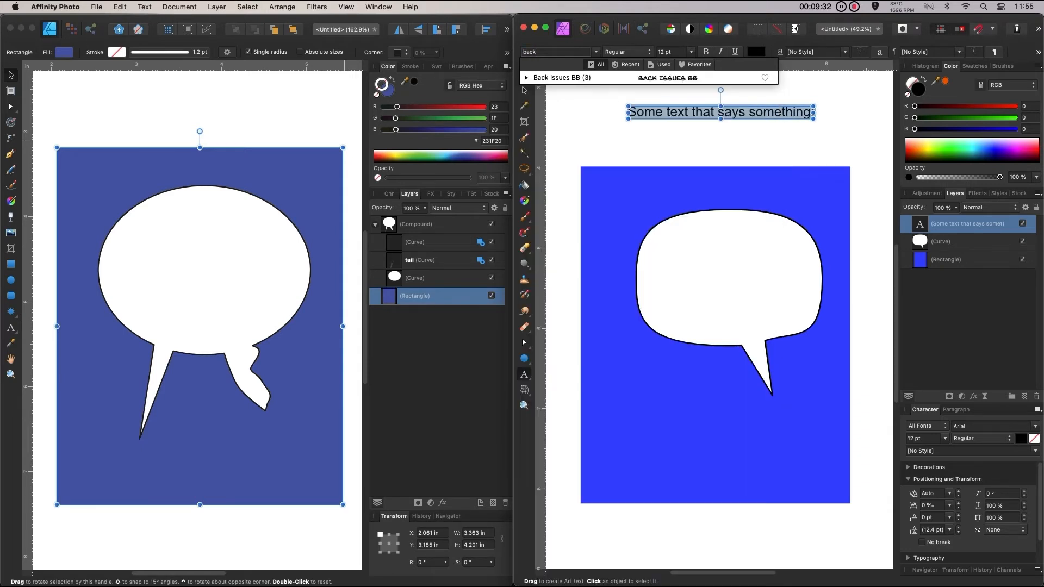
pyautogui.click(613, 66)
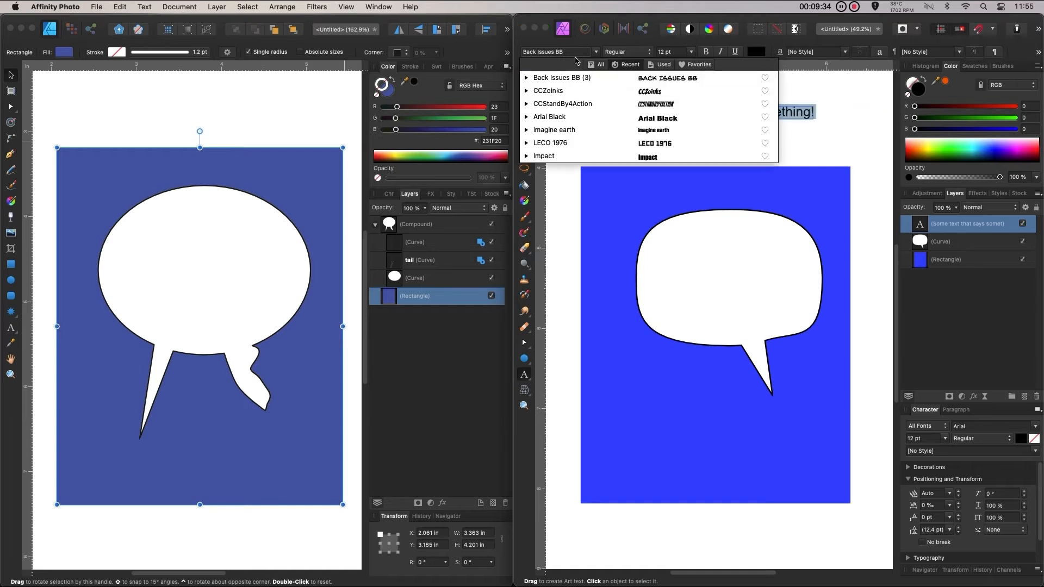
pyautogui.click(567, 77)
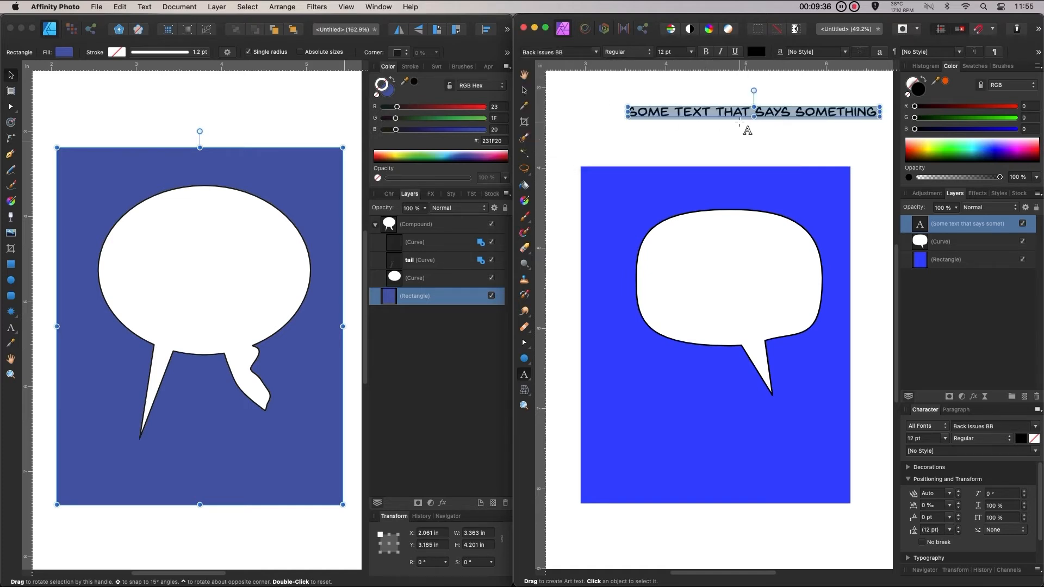
pyautogui.moveTo(677, 52); pyautogui.dragTo(598, 42)
pyautogui.write('7.5')
pyautogui.press('Return')
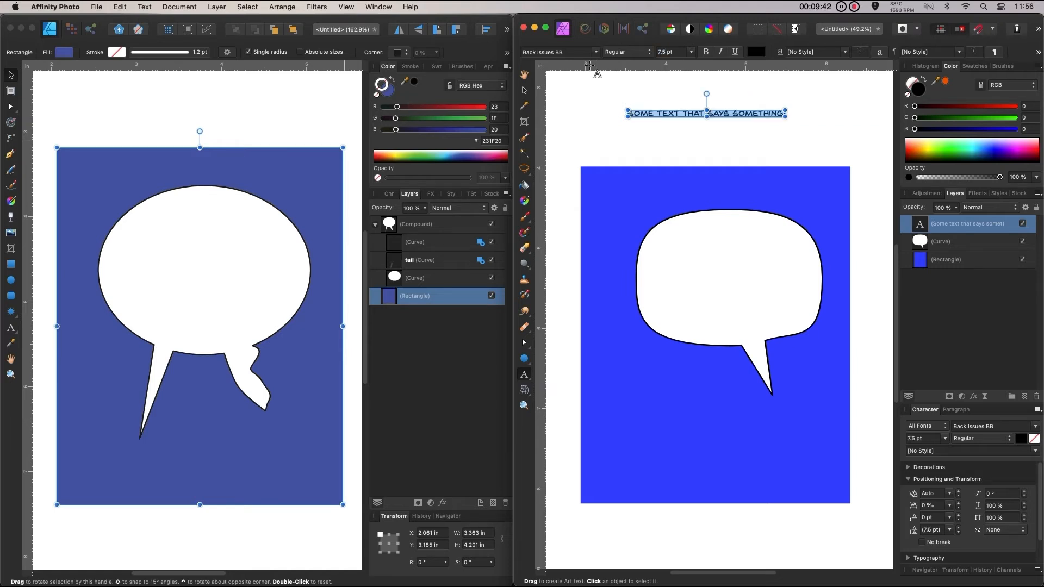
# Move the line of text inside the speech balloon.
pyautogui.click(524, 91)
pyautogui.moveTo(691, 115); pyautogui.dragTo(721, 266)
pyautogui.scroll(3, 760, 289)
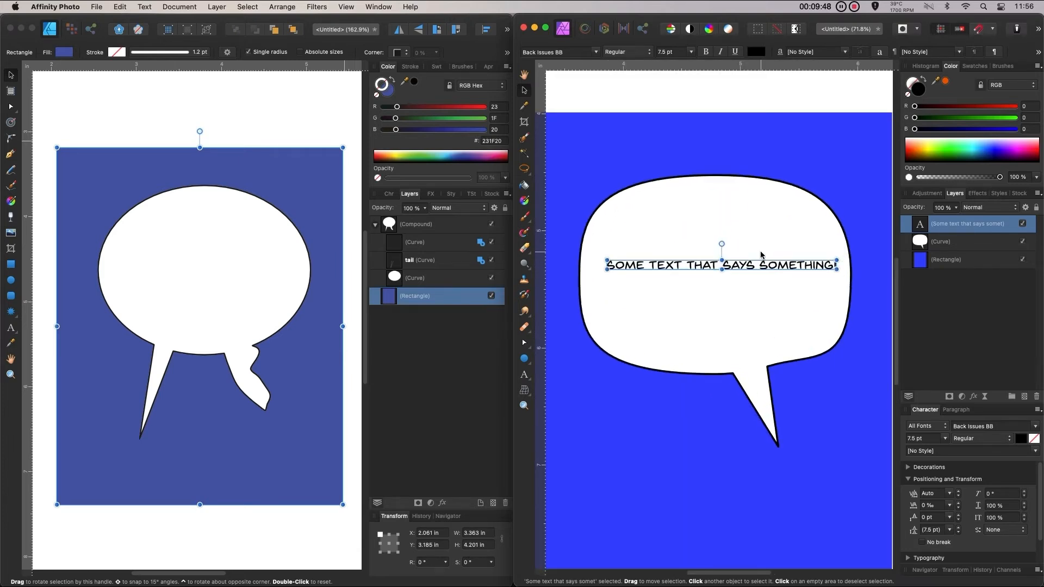
# Break the text into four lines: "Some", "text that", "says" and "something!".
pyautogui.doubleClick(731, 267)
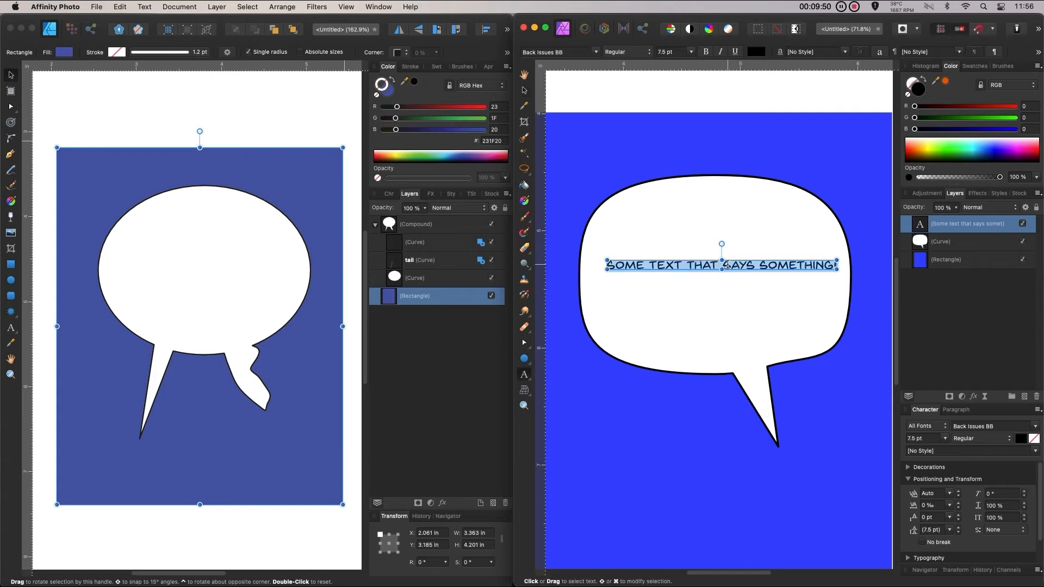
pyautogui.click(724, 266)
pyautogui.press('Return')
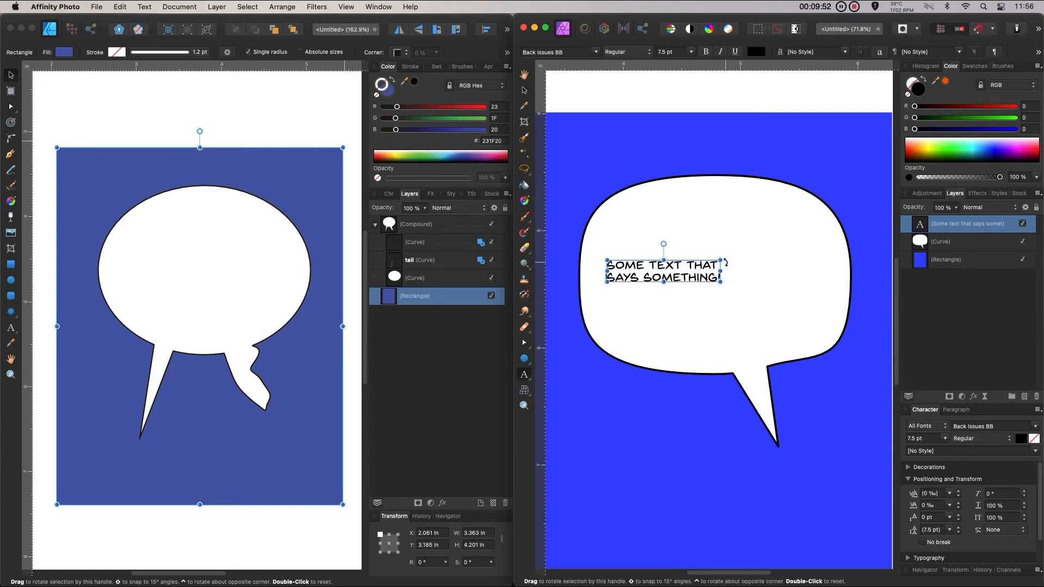
pyautogui.press('Escape')
pyautogui.click(651, 265)
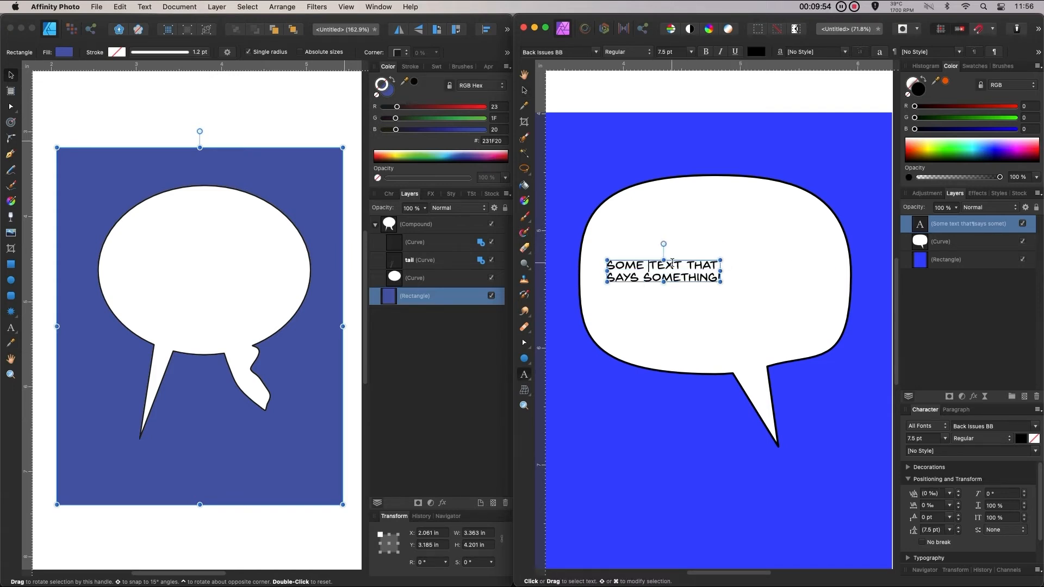
pyautogui.press('Return')
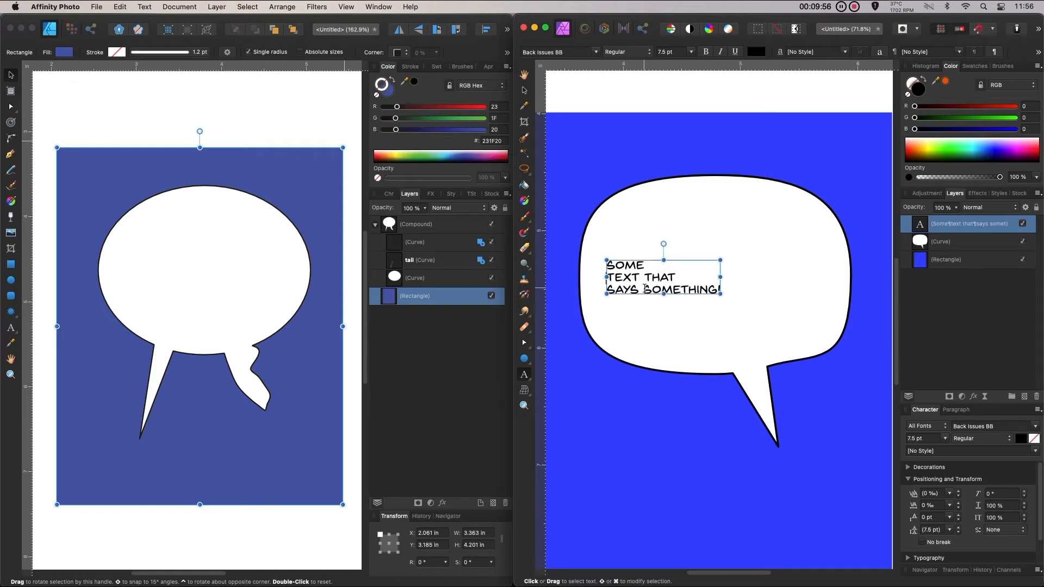
pyautogui.click(645, 290)
pyautogui.press('Return')
# Centre-align the four lines of text and move the text block to the middle of the balloon.
pyautogui.press('super+a')
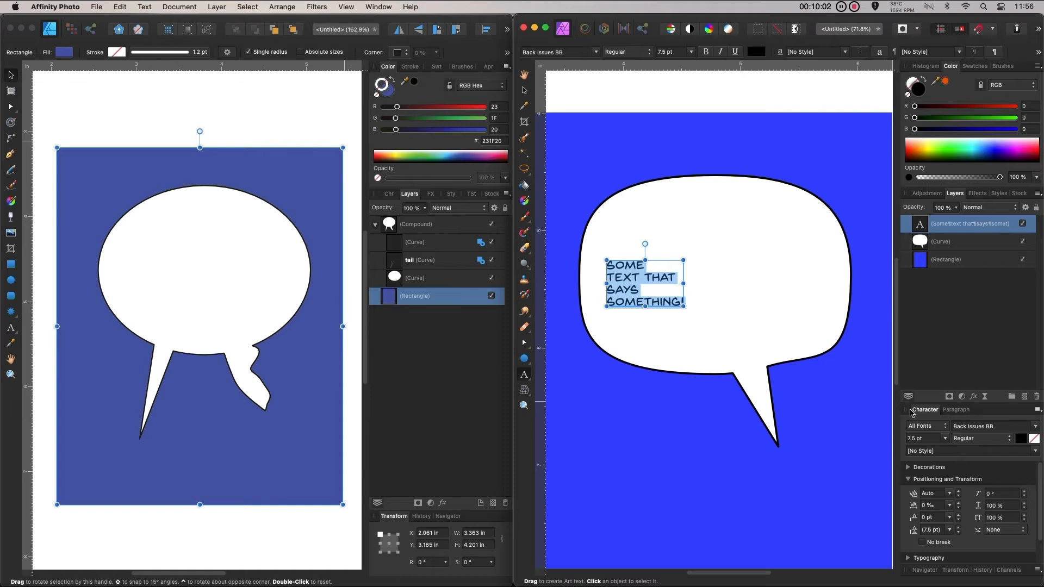
pyautogui.click(958, 410)
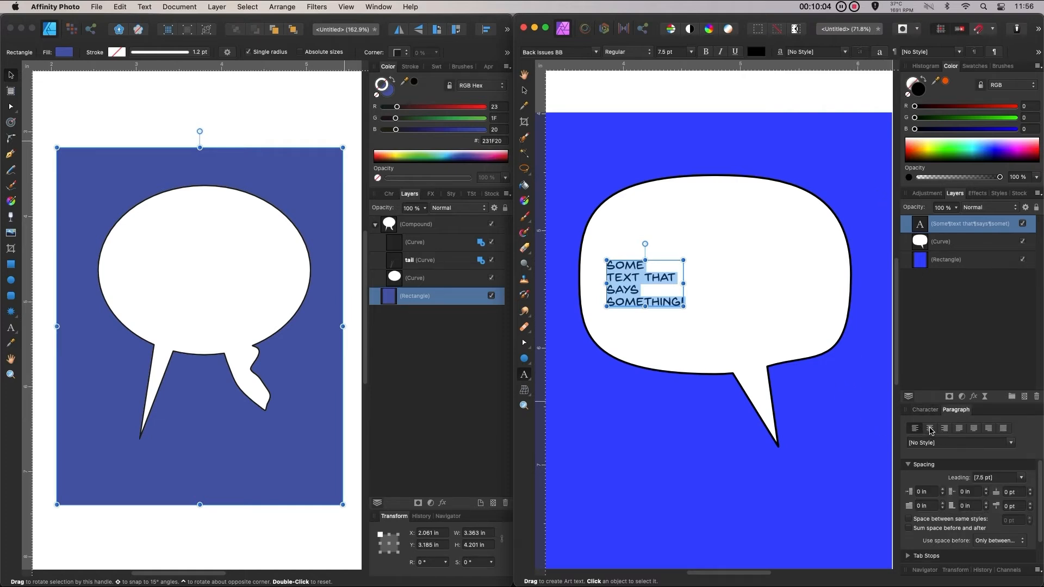
pyautogui.click(930, 429)
pyautogui.press('Escape')
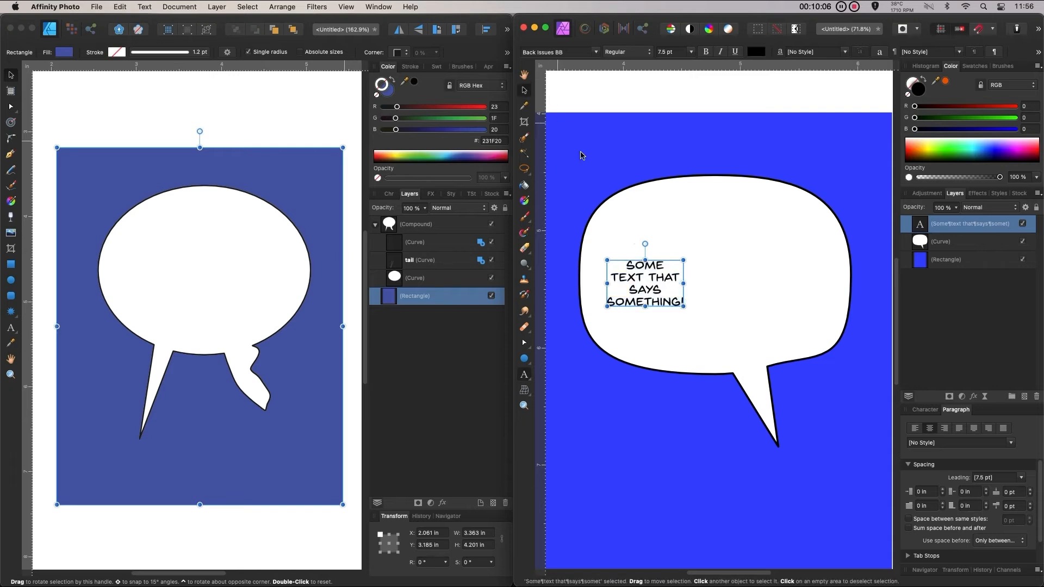
pyautogui.moveTo(645, 289); pyautogui.dragTo(713, 284)
# Shrink the balloon shape from its corners and bottom edge so it fits closely around the text.
pyautogui.click(820, 312)
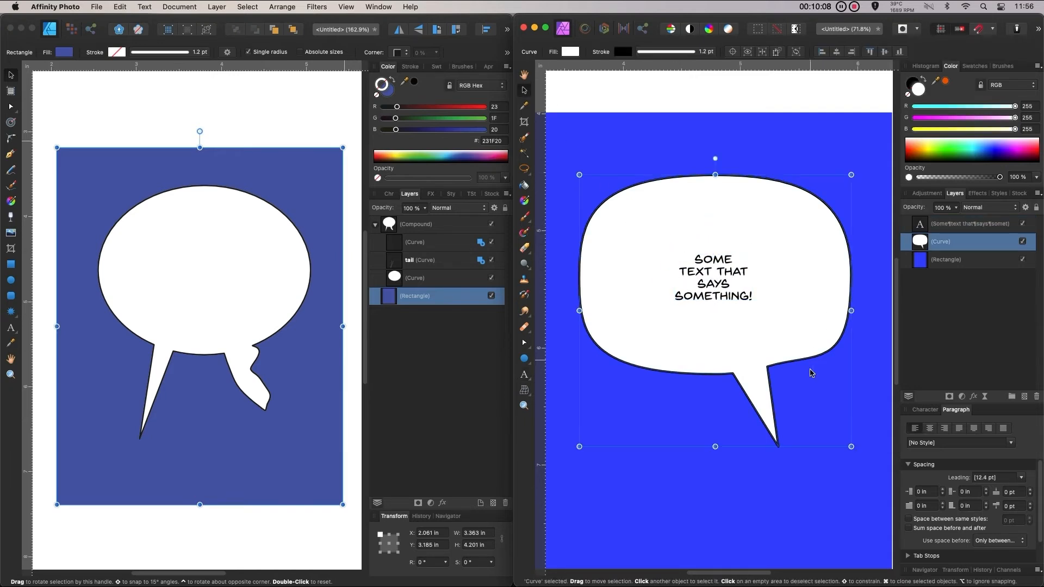
pyautogui.moveTo(851, 445); pyautogui.dragTo(771, 390)
pyautogui.moveTo(584, 181); pyautogui.dragTo(657, 241)
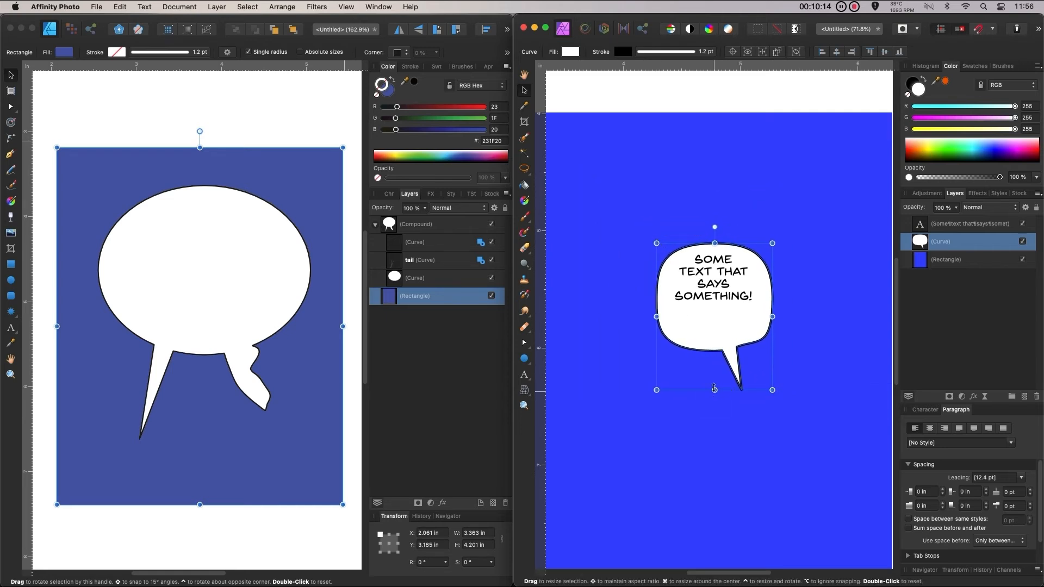
pyautogui.moveTo(715, 389); pyautogui.dragTo(723, 328)
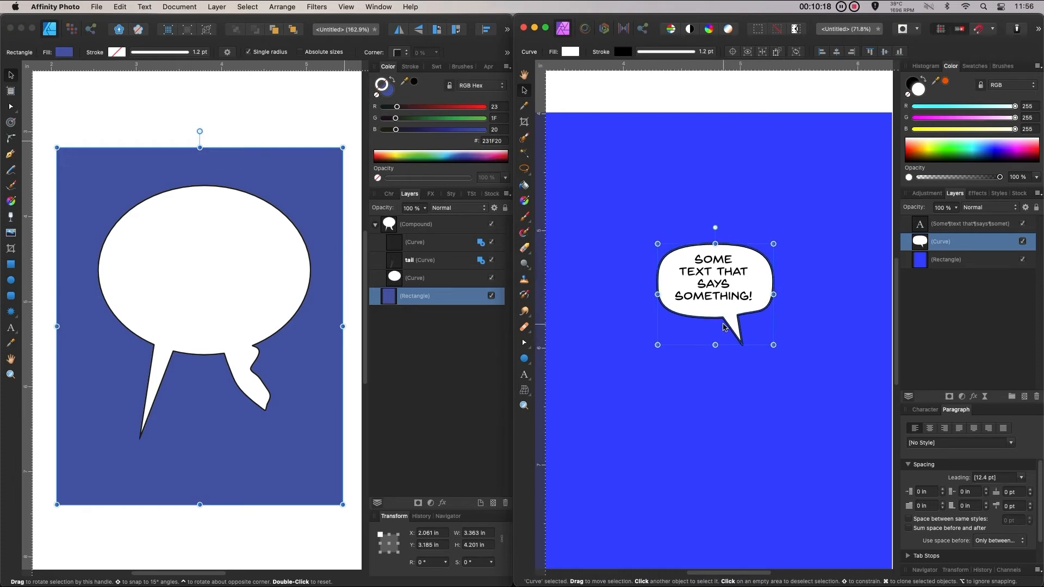
# Deselect the balloon and examine its outline, tail and lettering at several magnifications.
pyautogui.click(793, 93)
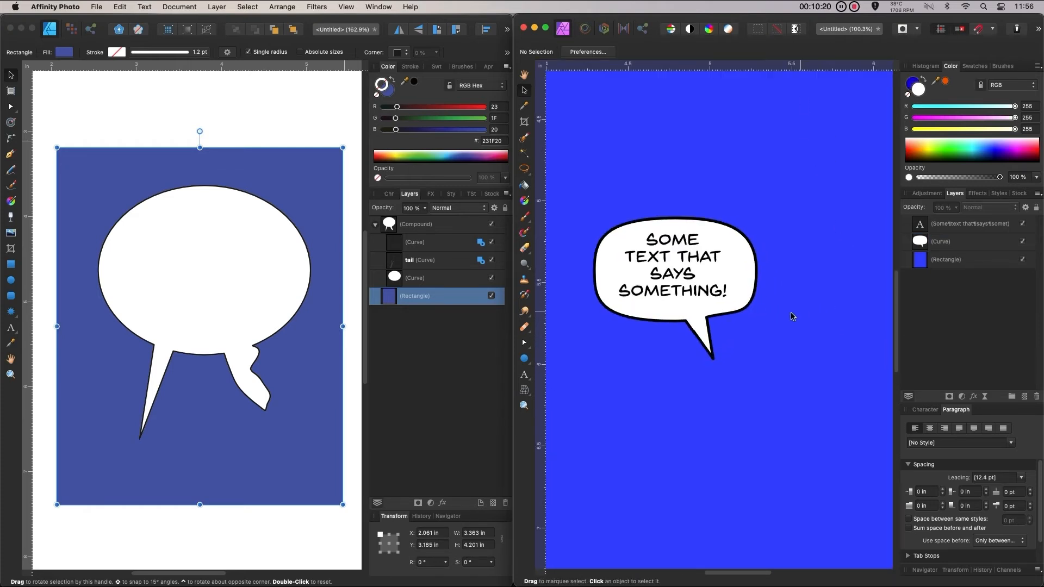
pyautogui.scroll(-1, 792, 315)
pyautogui.scroll(-1, 792, 316)
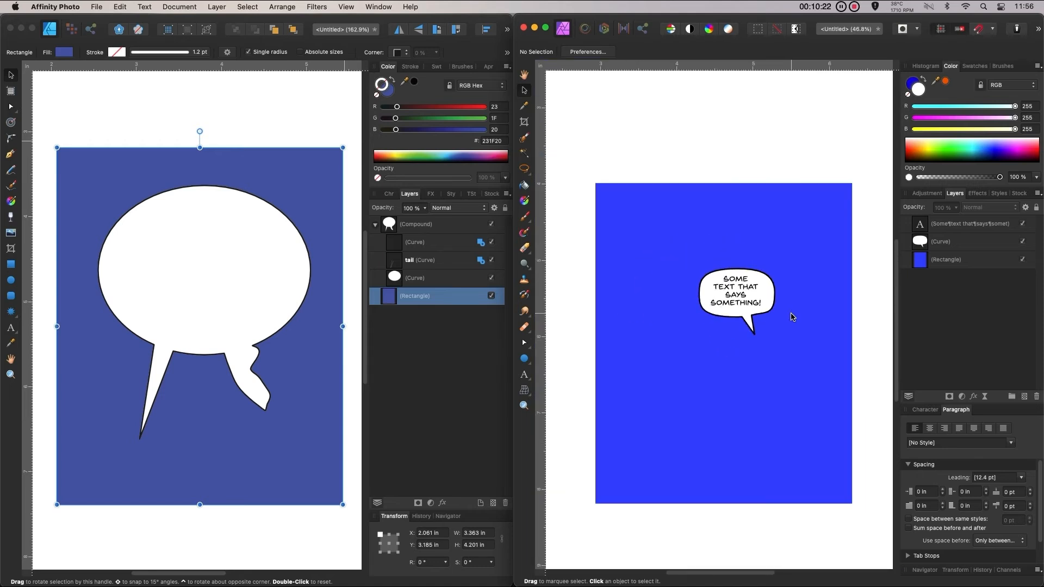
pyautogui.scroll(4, 792, 315)
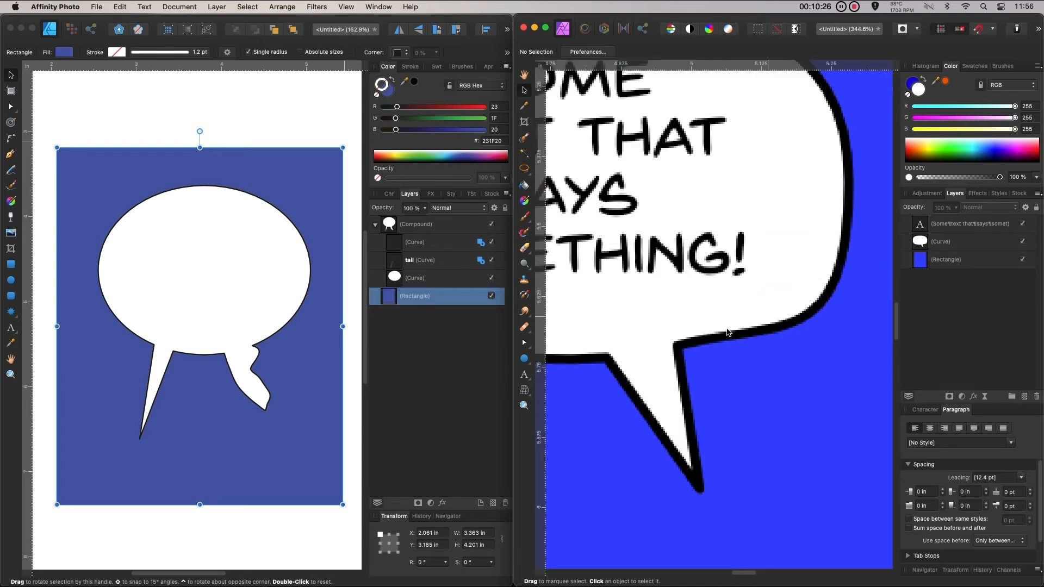
pyautogui.scroll(-5, 709, 345)
pyautogui.scroll(-2, 765, 344)
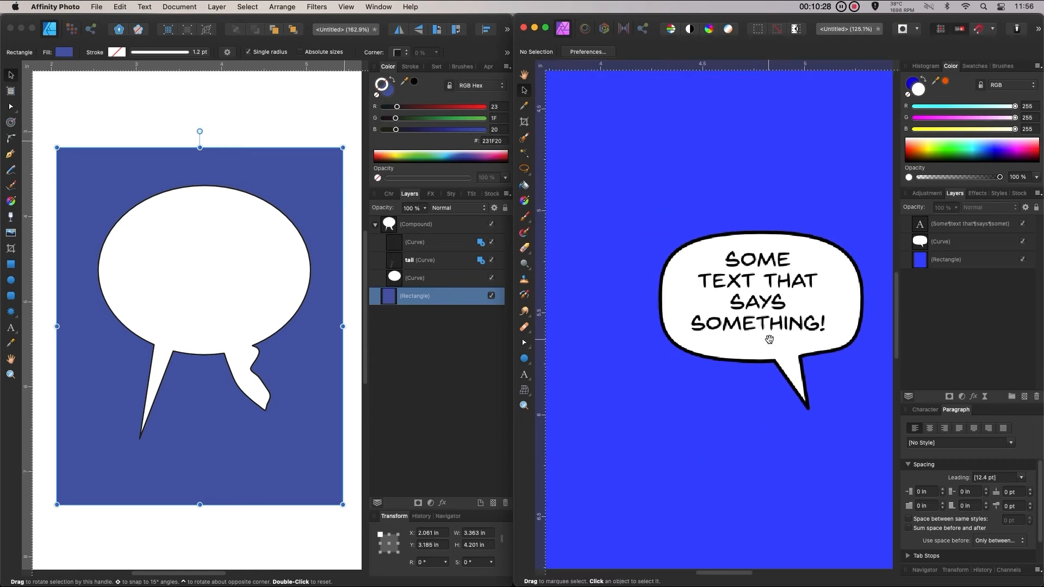
# Copy the four-line text block into the Affinity Designer document and place it in the middle of the large oval balloon.
pyautogui.click(764, 362)
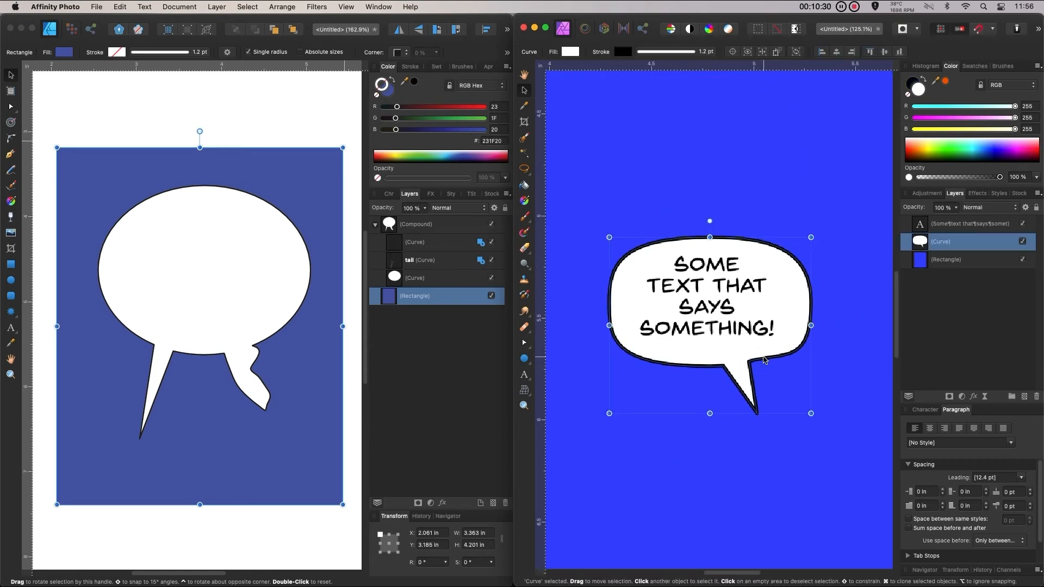
pyautogui.click(741, 330)
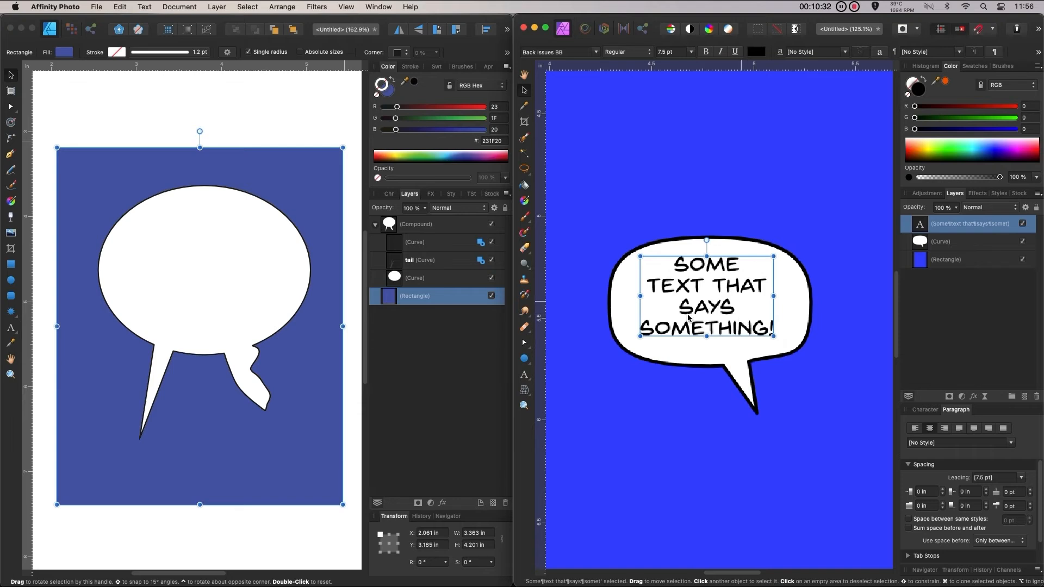
pyautogui.click(211, 99)
pyautogui.press('super+v')
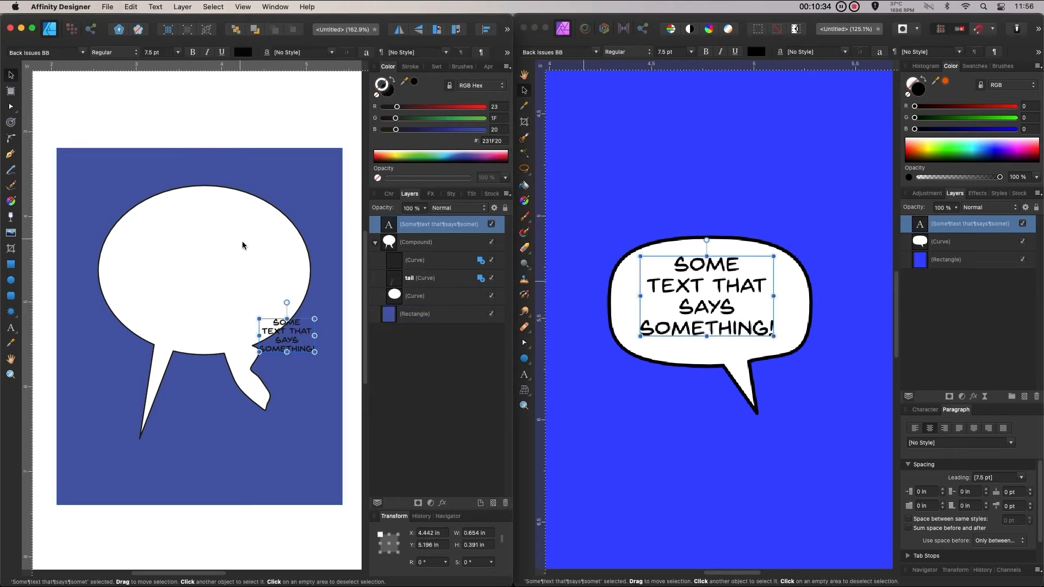
pyautogui.moveTo(294, 326); pyautogui.dragTo(215, 275)
# Compare the edge sharpness of the lettering up close in Affinity Designer and Affinity Photo.
pyautogui.scroll(5, 214, 276)
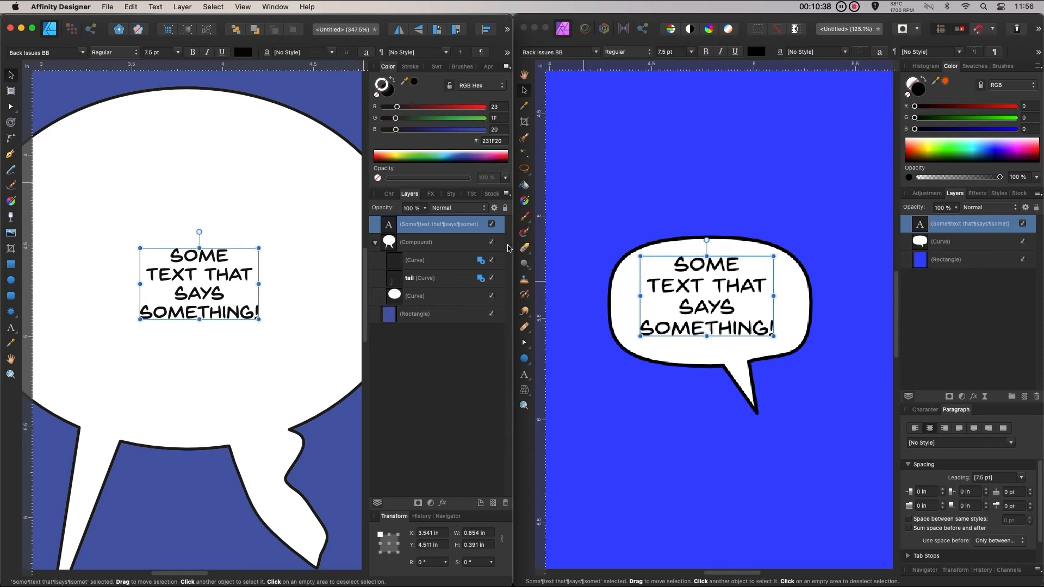
pyautogui.scroll(6, 239, 298)
pyautogui.scroll(8, 210, 310)
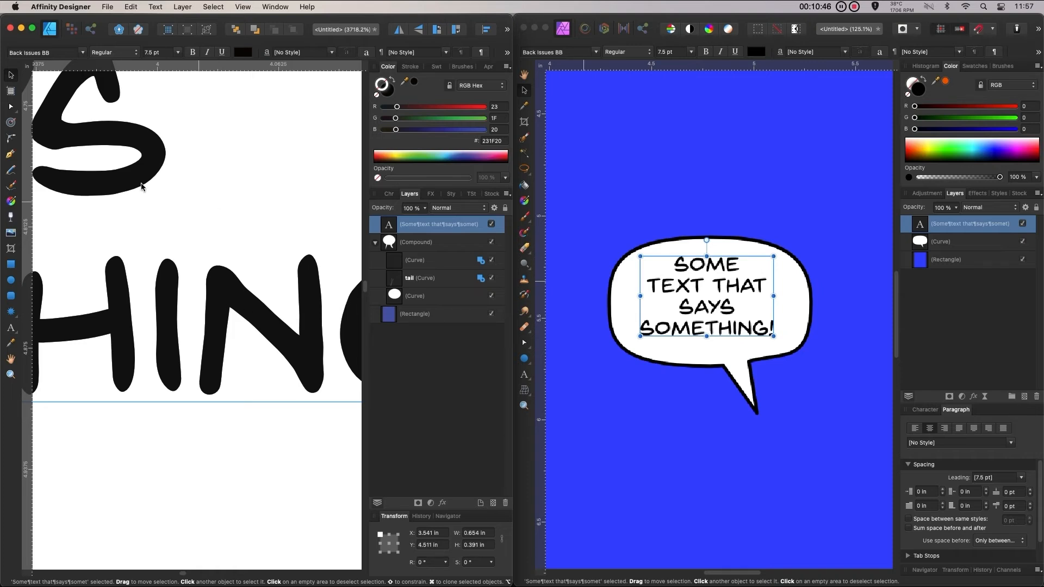
pyautogui.scroll(7, 813, 329)
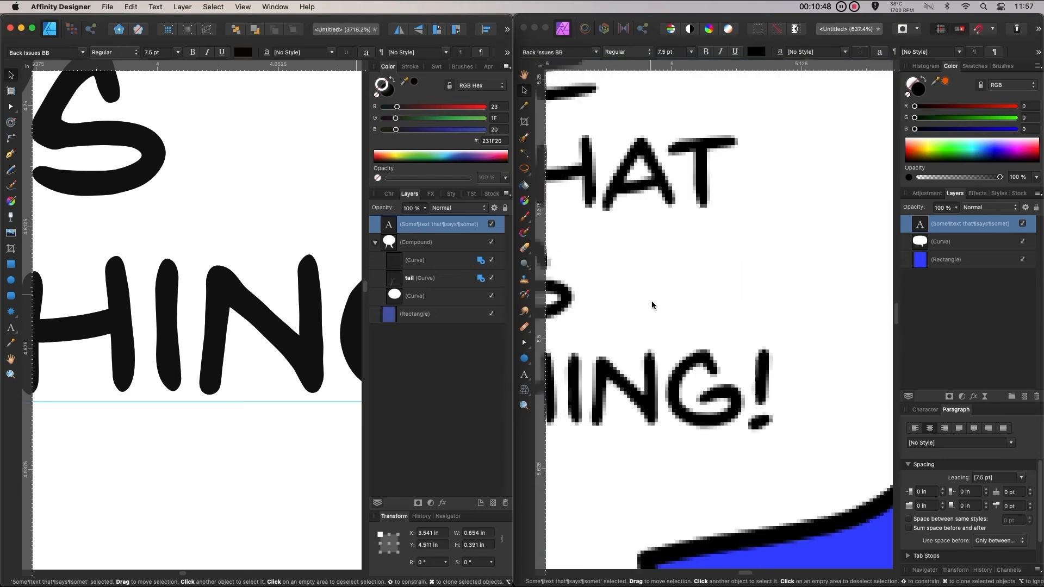
pyautogui.scroll(1, 231, 299)
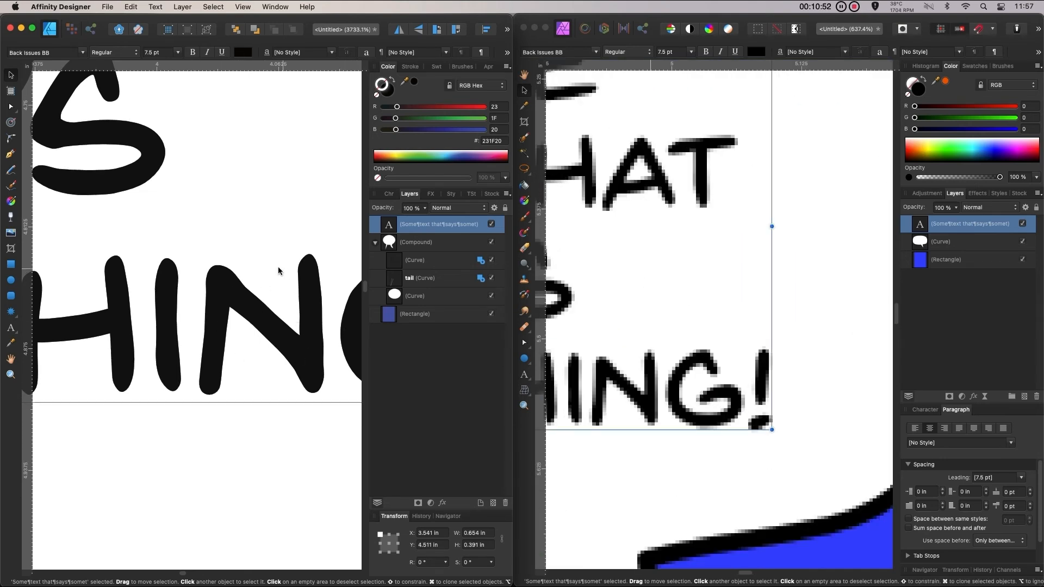
pyautogui.scroll(-10, 199, 329)
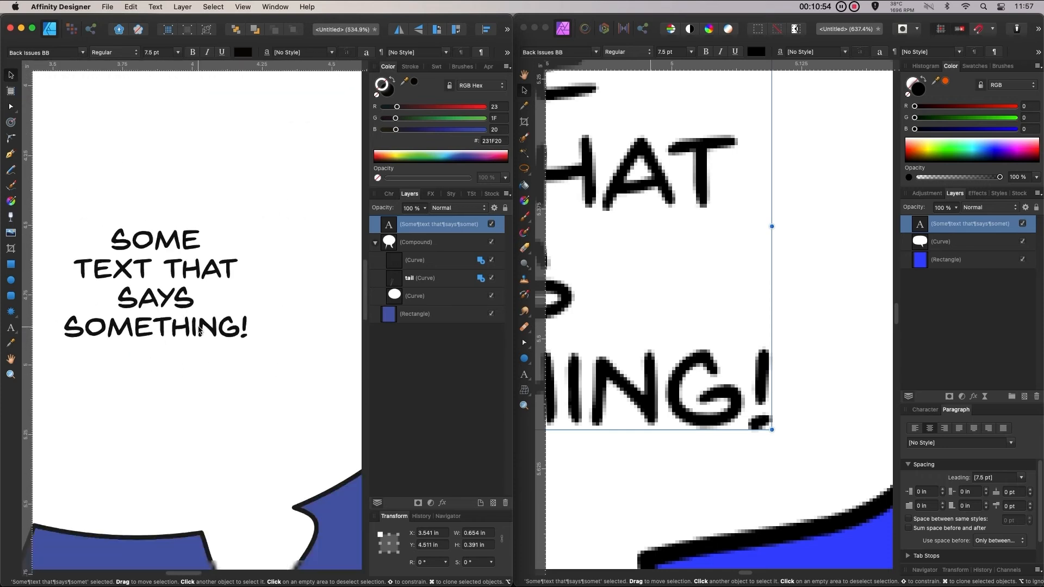
pyautogui.scroll(-2, 199, 329)
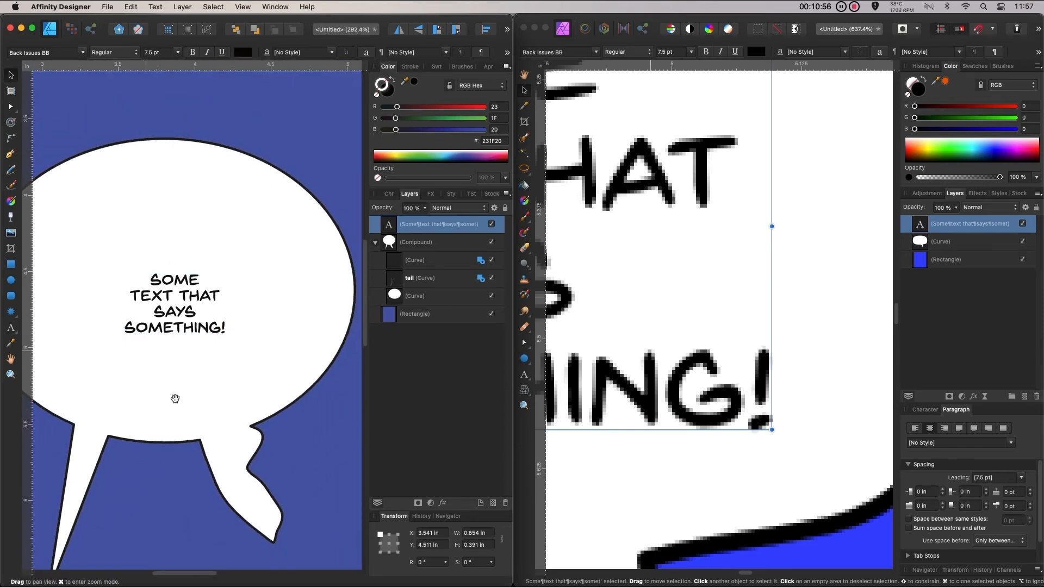
pyautogui.moveTo(175, 396); pyautogui.dragTo(237, 361)
# Shrink the oval curve inside the Designer compound from all four sides to about 1.13 by 0.84 in around the text.
pyautogui.click(237, 361)
pyautogui.scroll(-4, 186, 401)
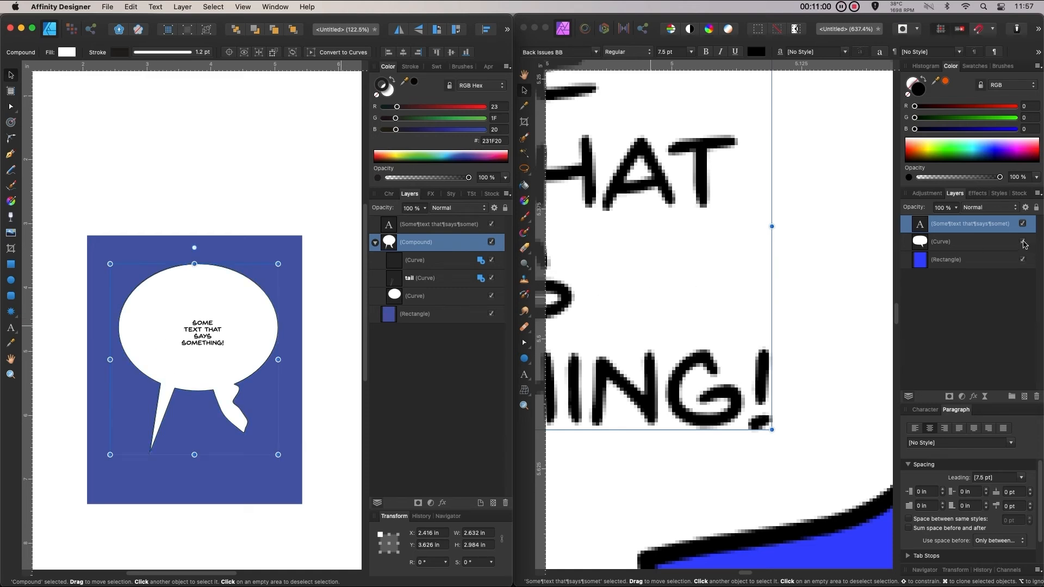
pyautogui.click(318, 212)
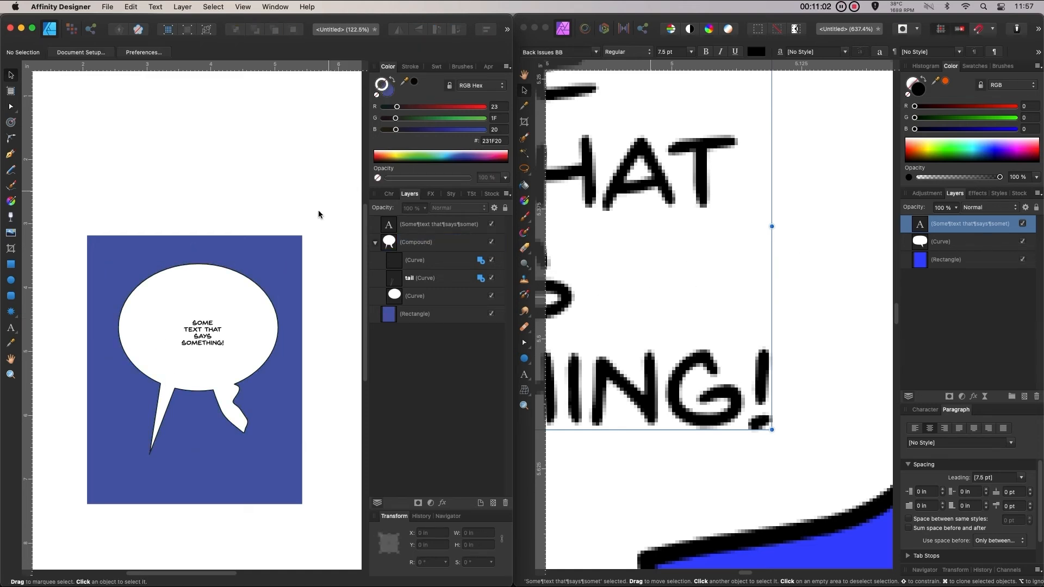
pyautogui.click(257, 306)
pyautogui.press('a')
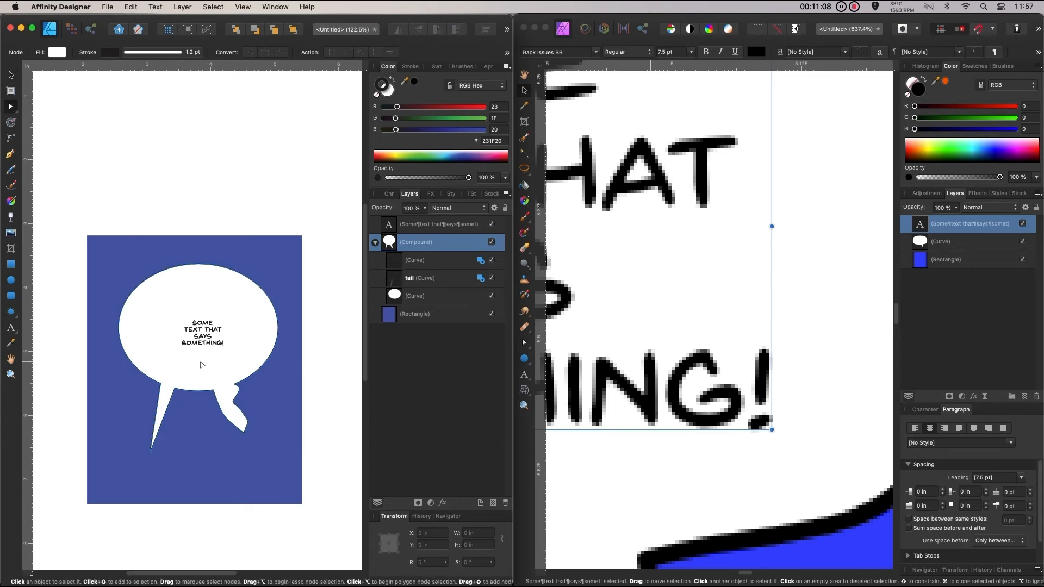
pyautogui.click(437, 280)
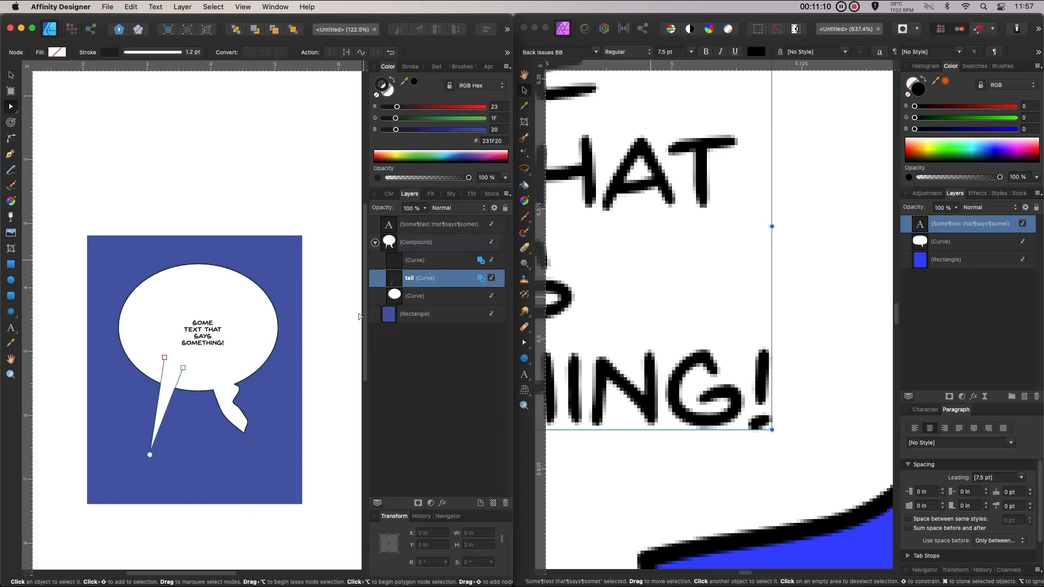
pyautogui.click(435, 299)
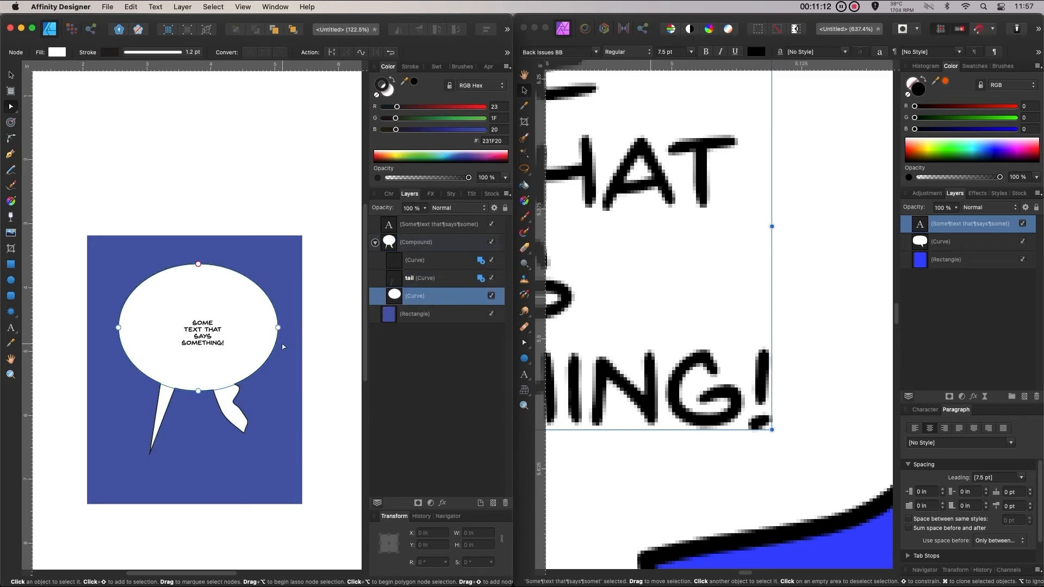
pyautogui.moveTo(198, 391); pyautogui.dragTo(204, 361)
pyautogui.moveTo(198, 263); pyautogui.dragTo(198, 308)
pyautogui.moveTo(118, 334); pyautogui.dragTo(167, 334)
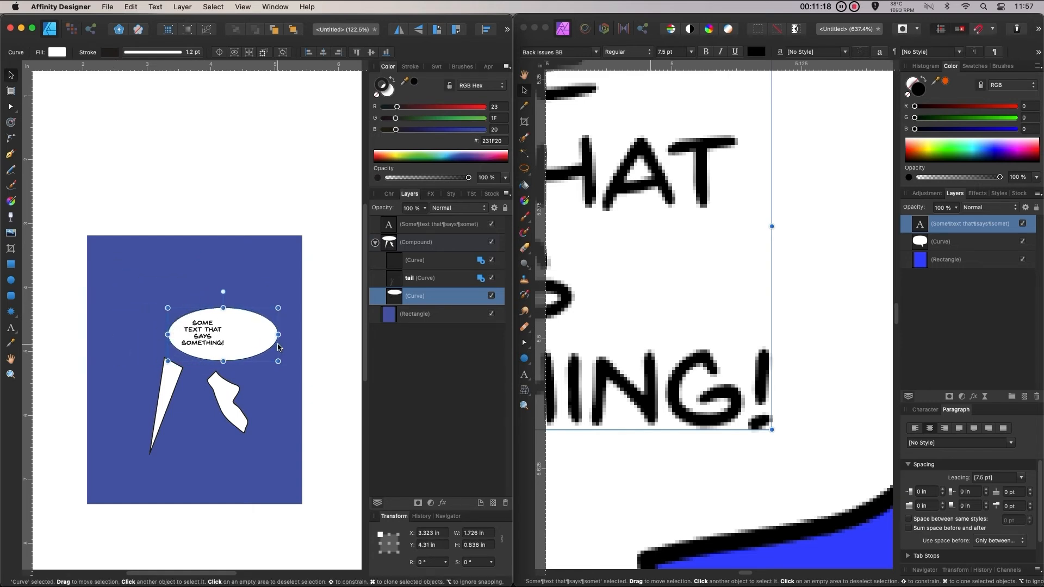
pyautogui.moveTo(277, 334); pyautogui.dragTo(240, 335)
# Move the straight pointed tail within the compound so its wide end overlaps the underside of the oval.
pyautogui.scroll(5, 195, 374)
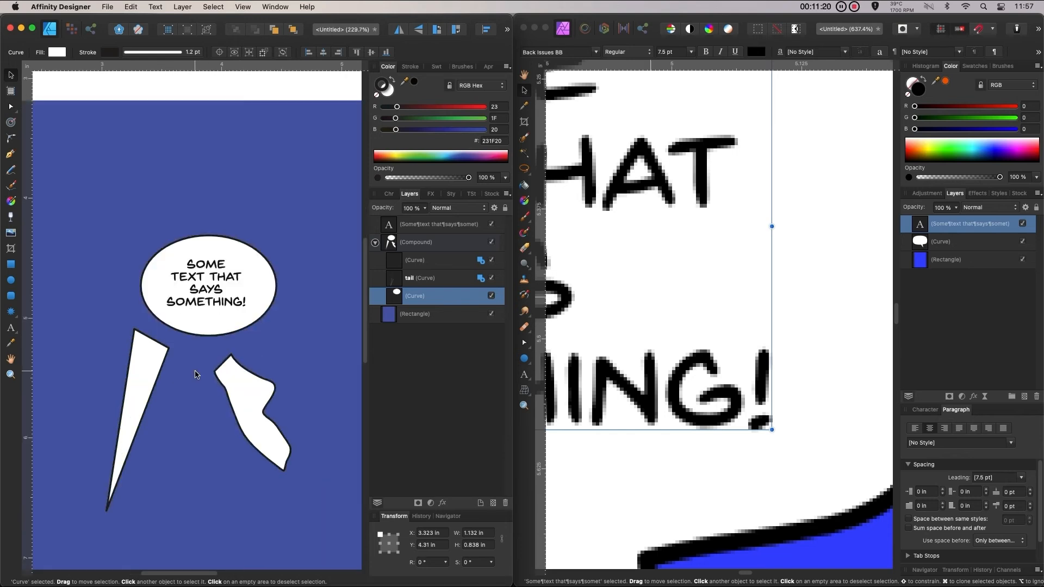
pyautogui.scroll(3, 196, 375)
pyautogui.scroll(-1, 217, 341)
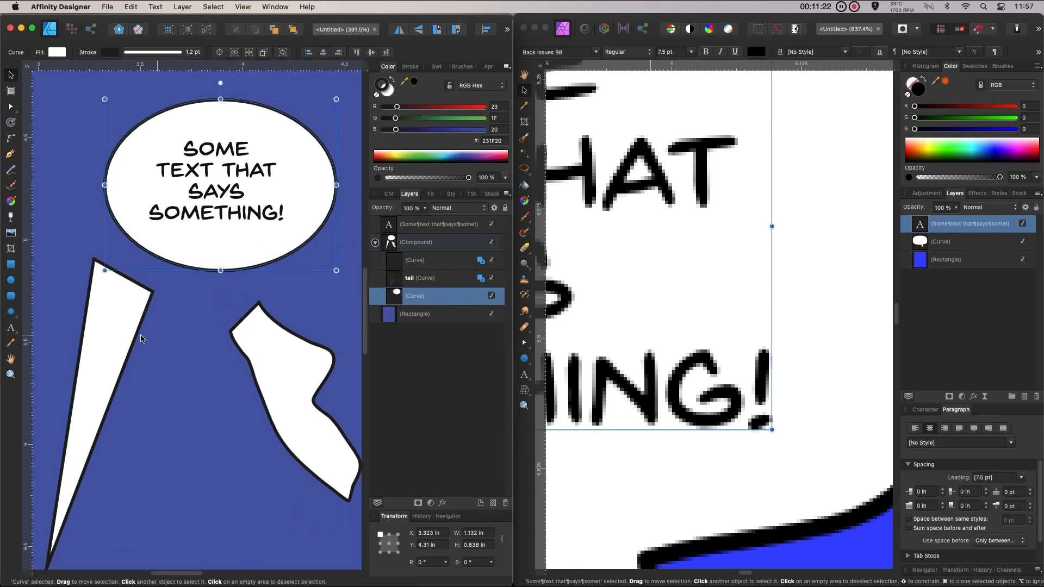
pyautogui.click(95, 359)
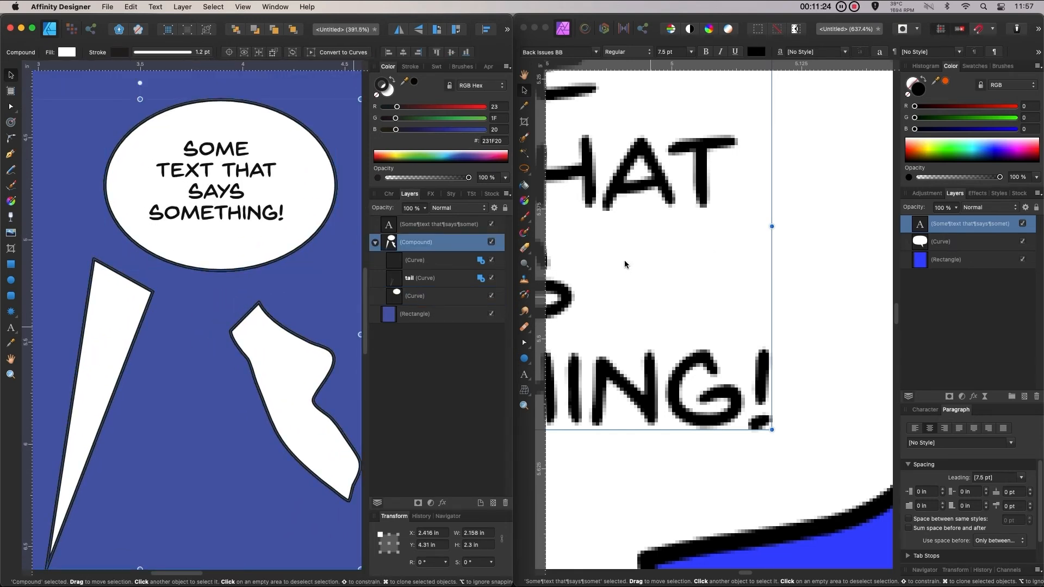
pyautogui.click(429, 278)
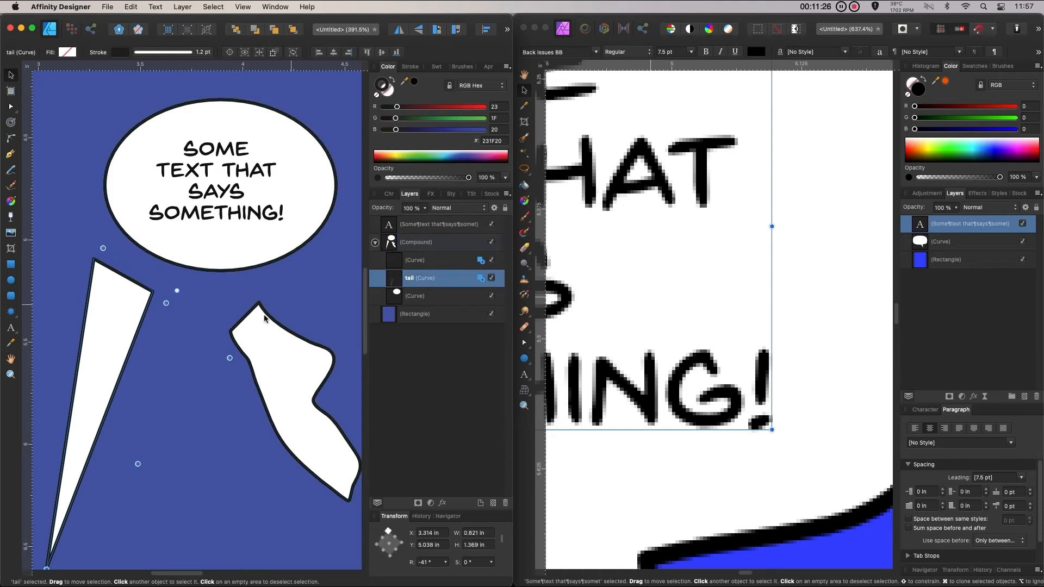
pyautogui.moveTo(121, 323); pyautogui.dragTo(211, 275)
# Move the wavy tail curve within the compound up to overlap the oval's lower right edge, and deselect it.
pyautogui.click(292, 395)
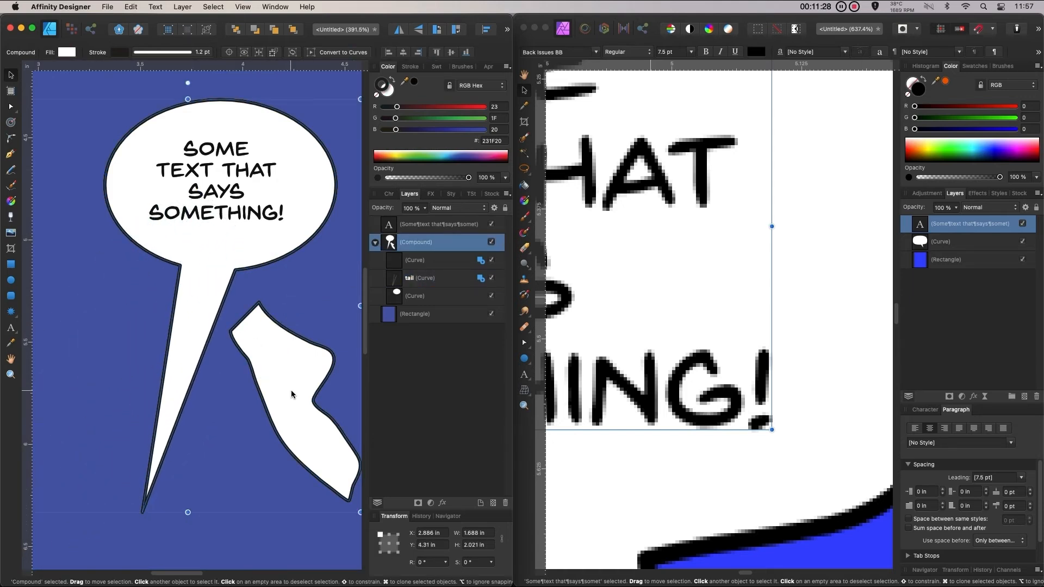
pyautogui.click(445, 262)
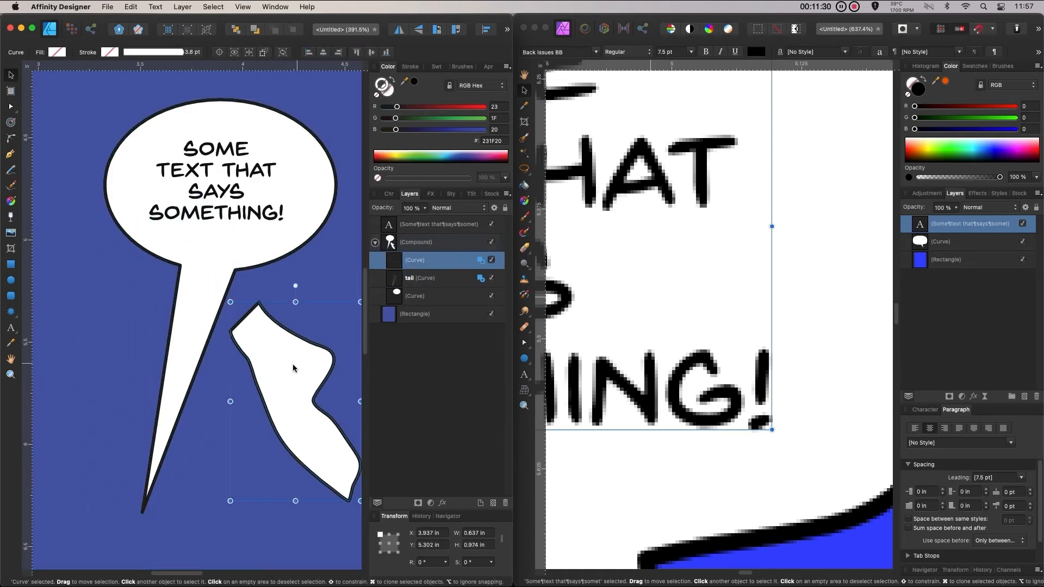
pyautogui.moveTo(291, 366); pyautogui.dragTo(312, 271)
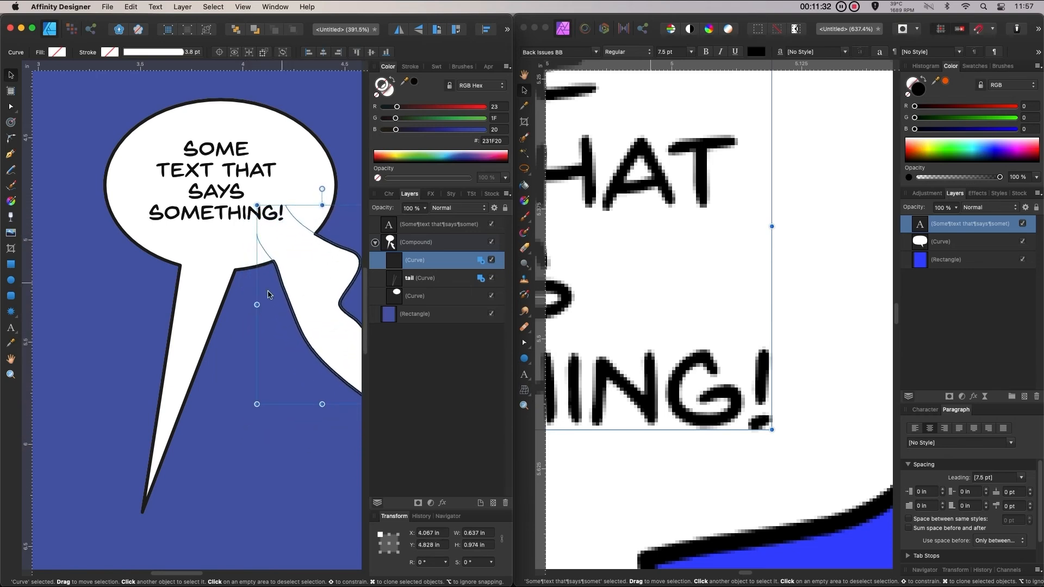
pyautogui.scroll(-2, 205, 391)
pyautogui.scroll(-3, 206, 391)
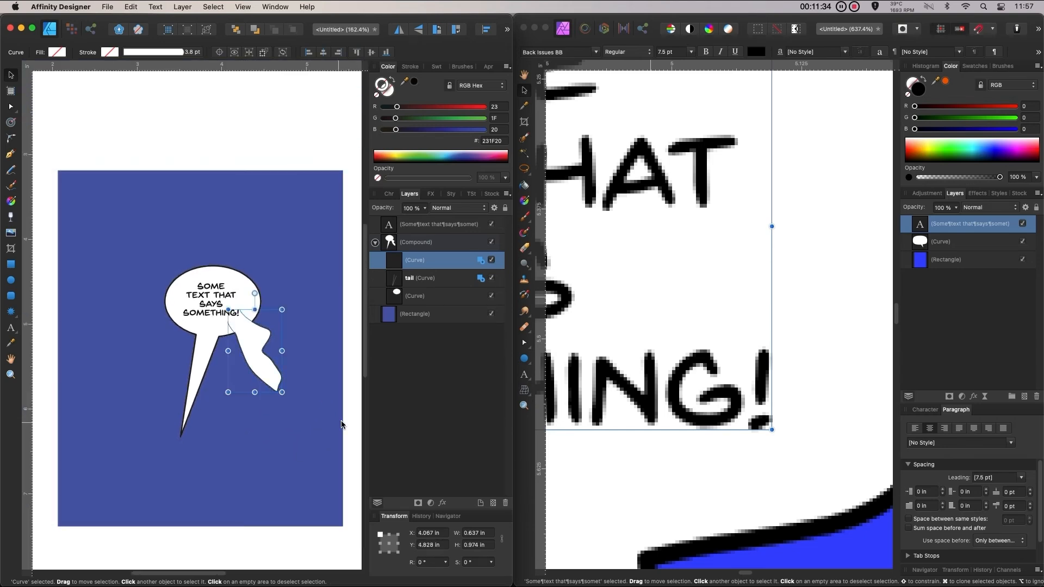
pyautogui.press('Escape')
pyautogui.scroll(-1, 307, 423)
pyautogui.moveTo(277, 369); pyautogui.dragTo(286, 311)
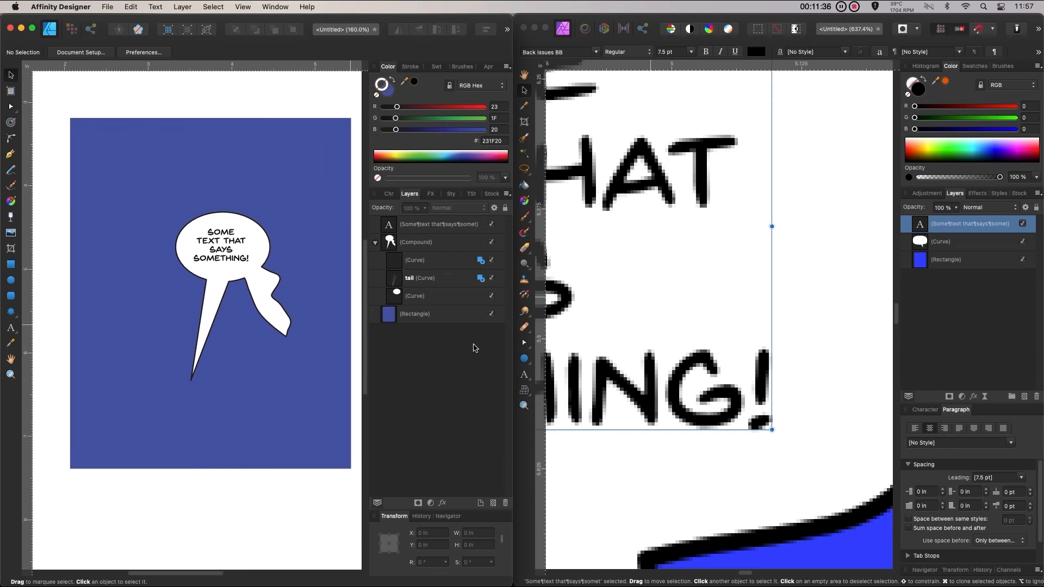
# Compare the finished balloons in Affinity Designer and Affinity Photo at full-page view and closer up.
pyautogui.press('super+0')
pyautogui.click(674, 407)
pyautogui.press('super+0')
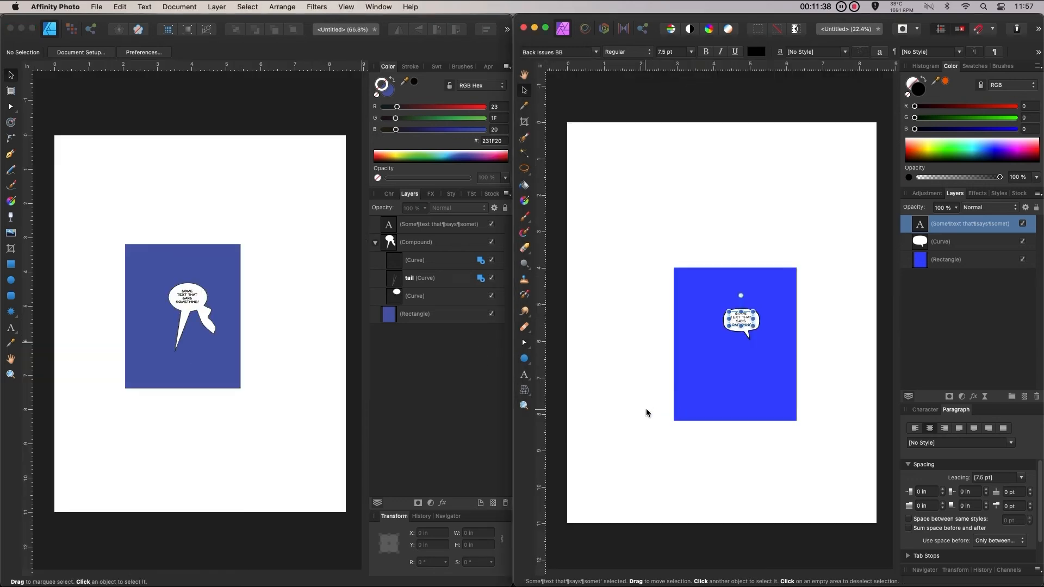
pyautogui.scroll(8, 696, 391)
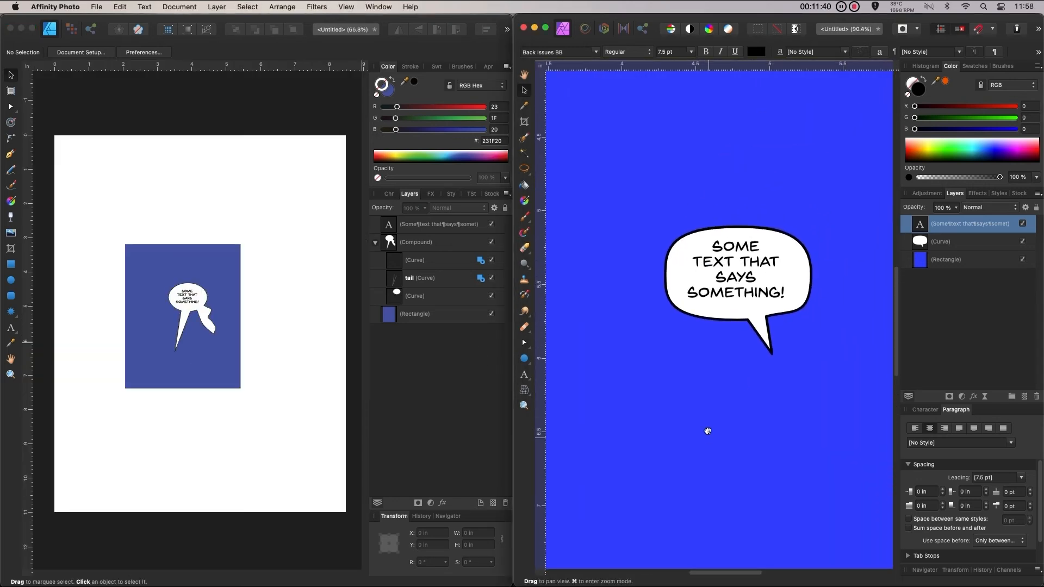
pyautogui.scroll(7, 275, 345)
pyautogui.moveTo(128, 271); pyautogui.dragTo(356, 349)
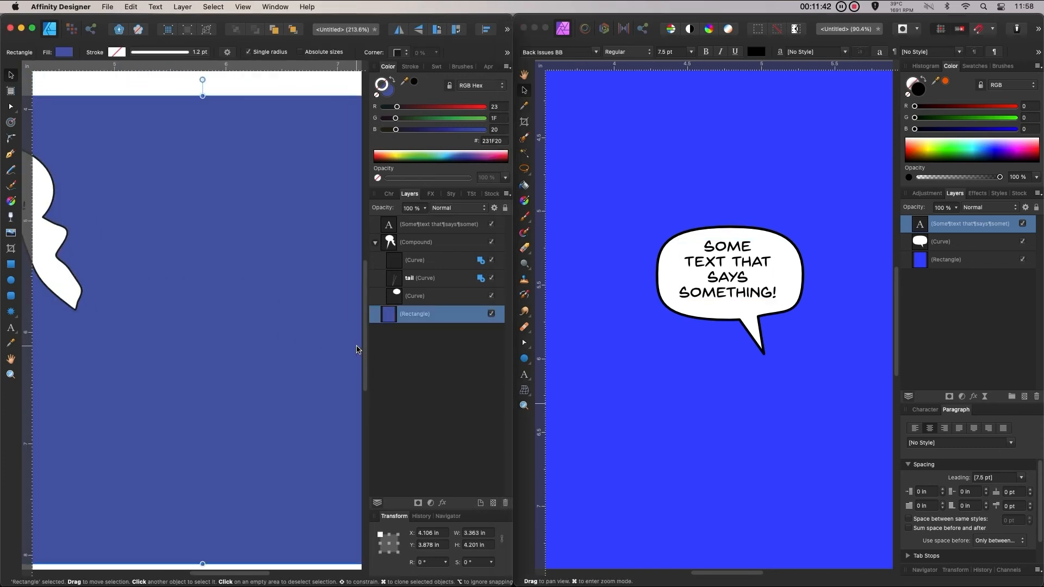
pyautogui.press('super+z')
pyautogui.moveTo(172, 274); pyautogui.dragTo(368, 354)
pyautogui.scroll(2, 273, 333)
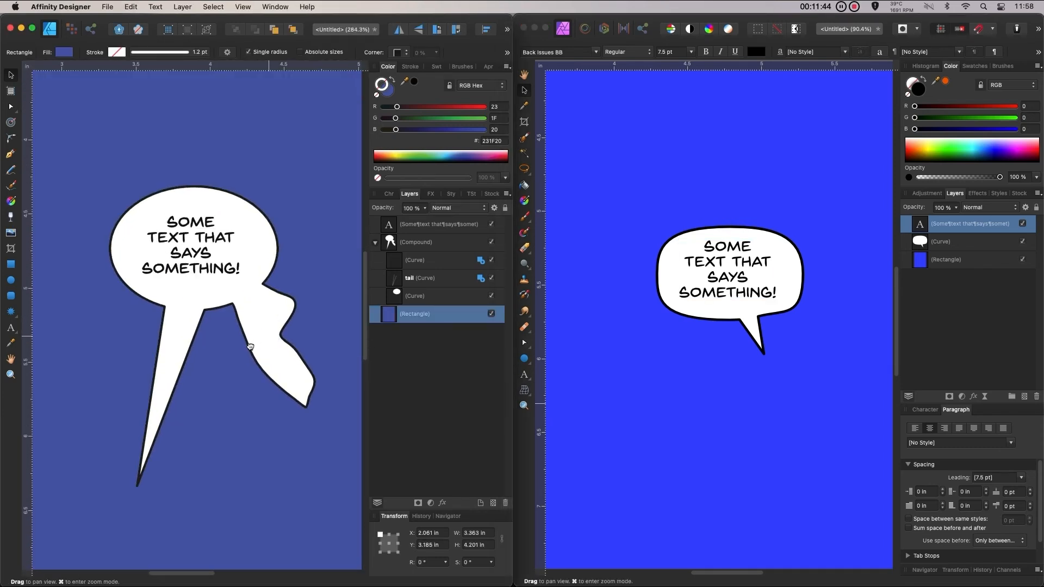
pyautogui.moveTo(250, 348); pyautogui.dragTo(235, 320)
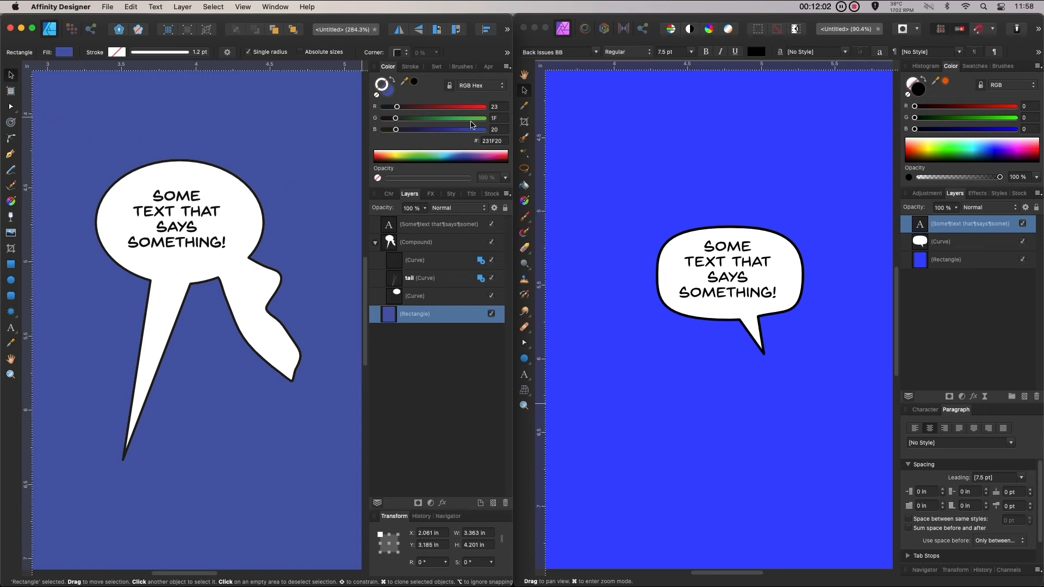
pyautogui.click(516, 90)
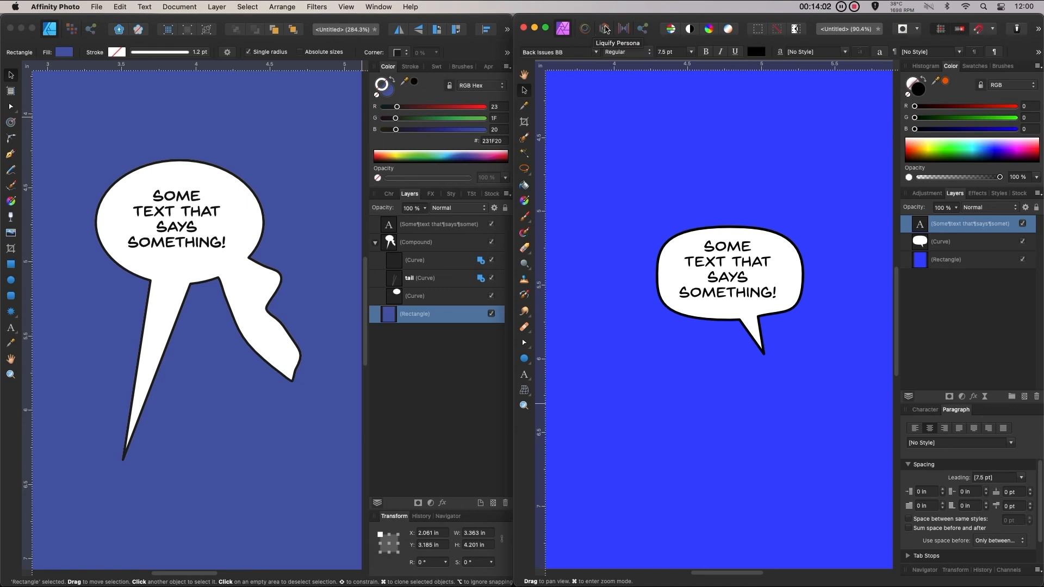
pyautogui.click(1023, 7)
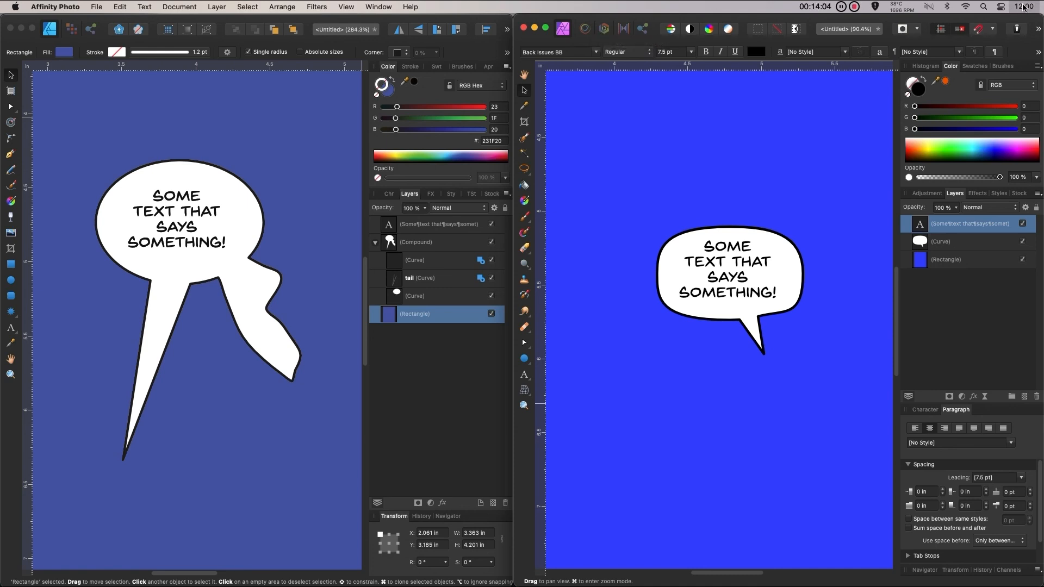
pyautogui.click(1023, 7)
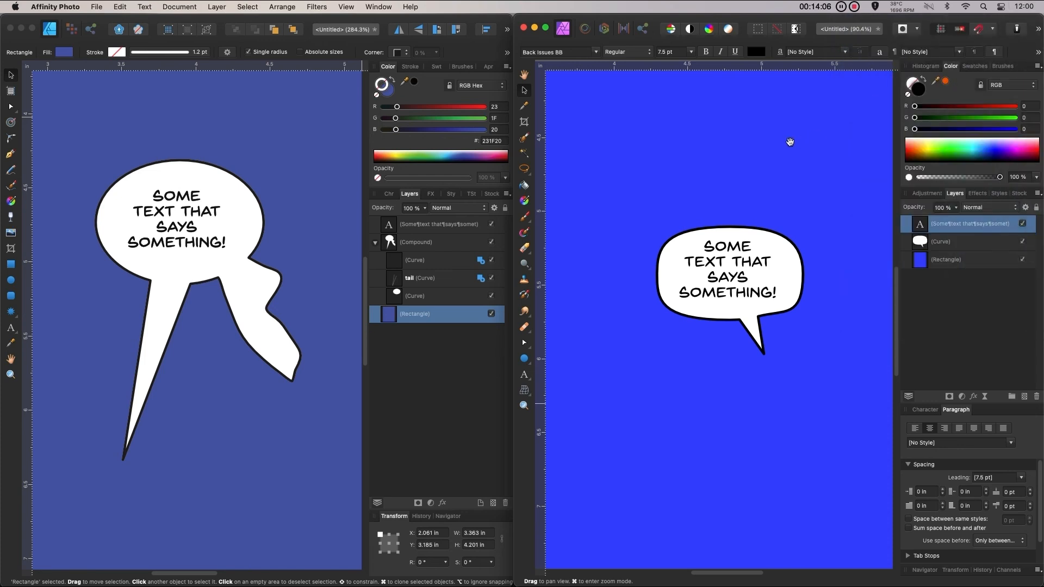